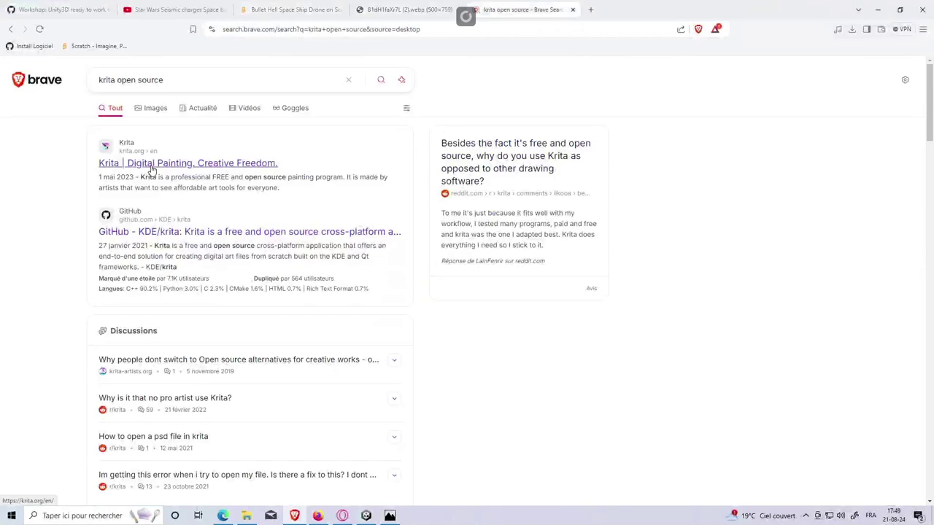
# Go to krita.org's download page and save the Krita 5.2.3 Windows installer.
pyautogui.click(151, 165)
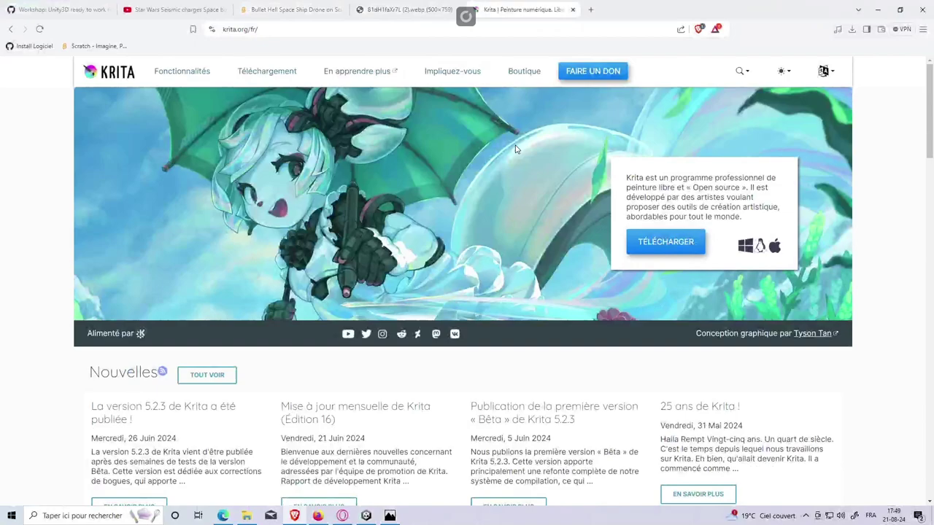
pyautogui.click(662, 240)
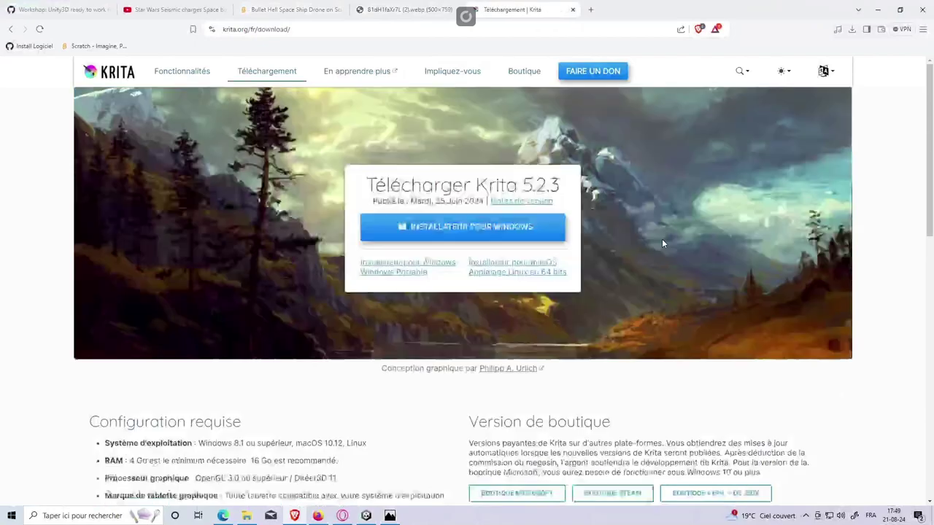
pyautogui.click(532, 241)
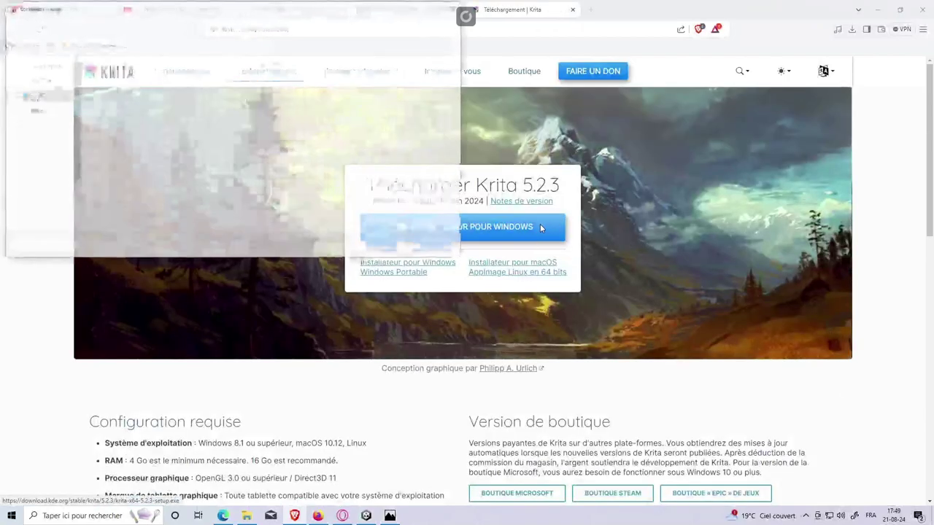
pyautogui.click(384, 246)
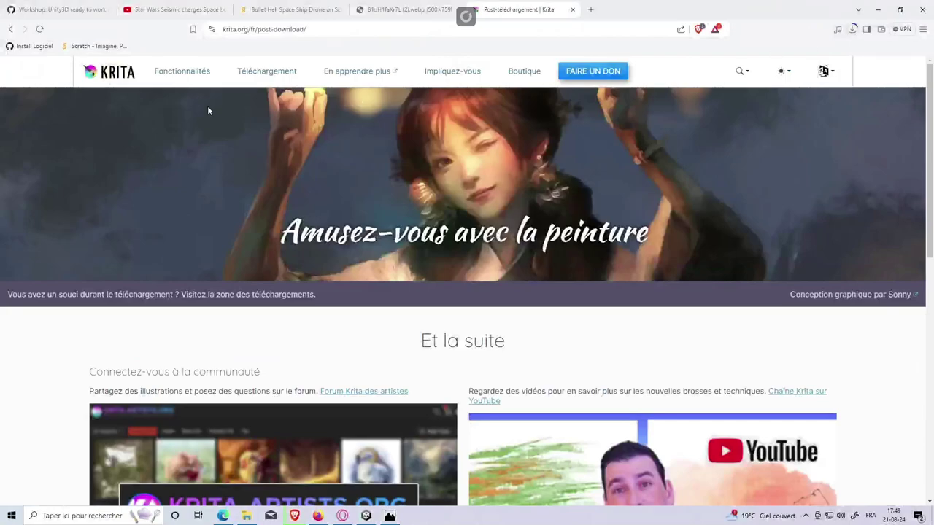
pyautogui.scroll(-2, 387, 176)
pyautogui.scroll(-2, 336, 212)
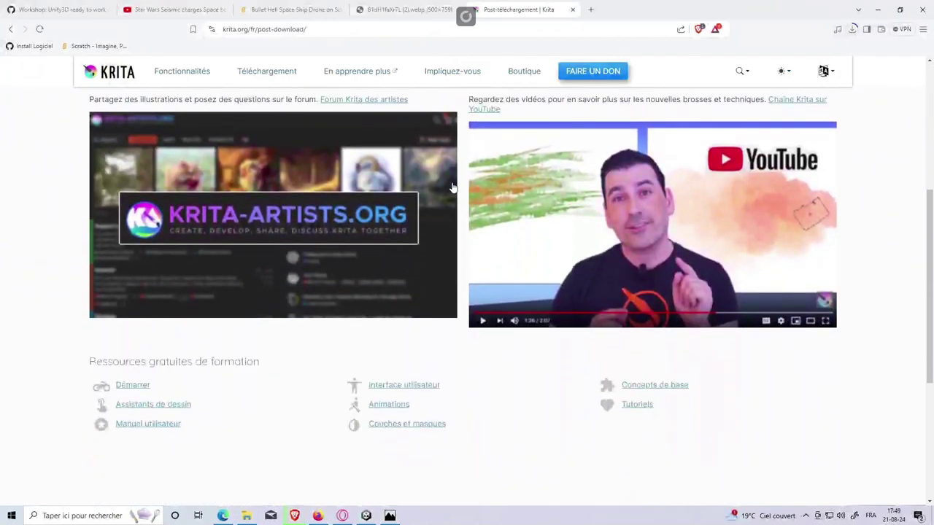
pyautogui.scroll(-1, 592, 274)
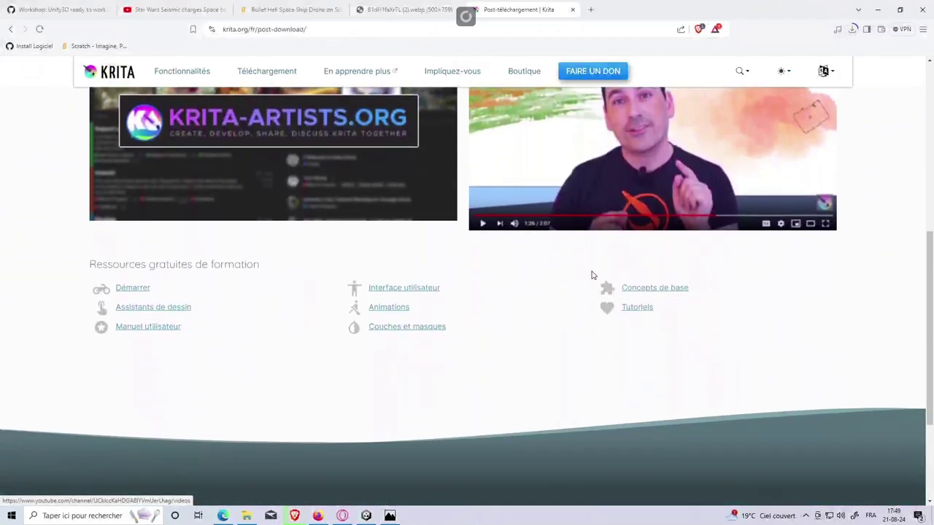
pyautogui.scroll(3, 592, 276)
pyautogui.scroll(2, 591, 276)
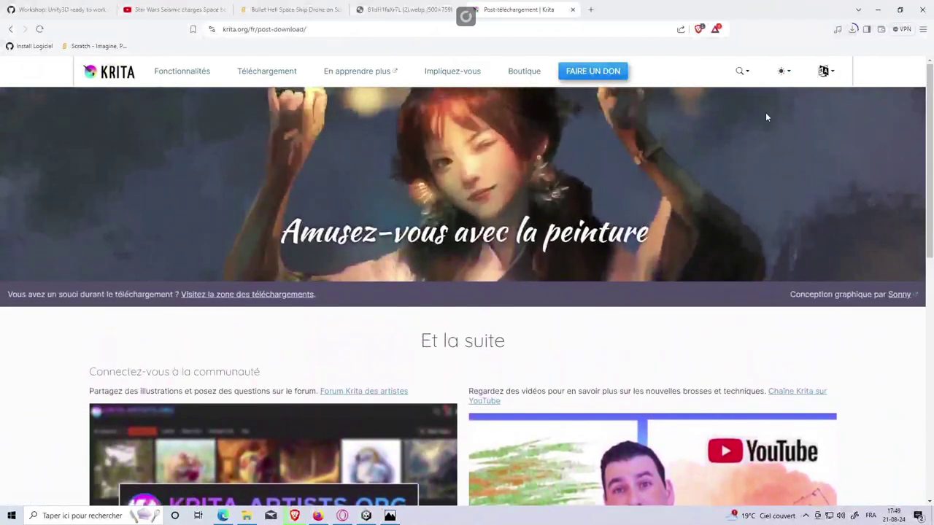
# Cancel the duplicate krita setup (1).exe download and run the existing installer, allowing it at the UAC prompt.
pyautogui.click(853, 30)
pyautogui.moveTo(756, 103)
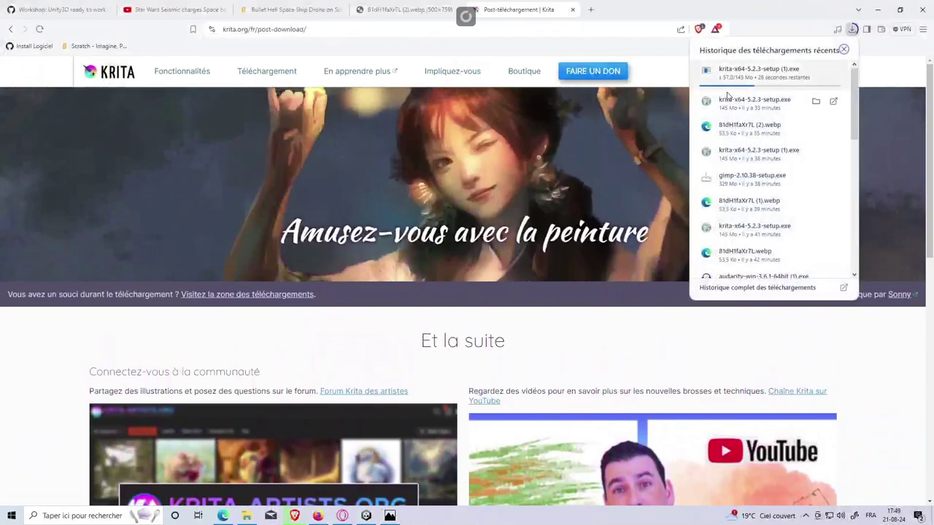
pyautogui.click(833, 73)
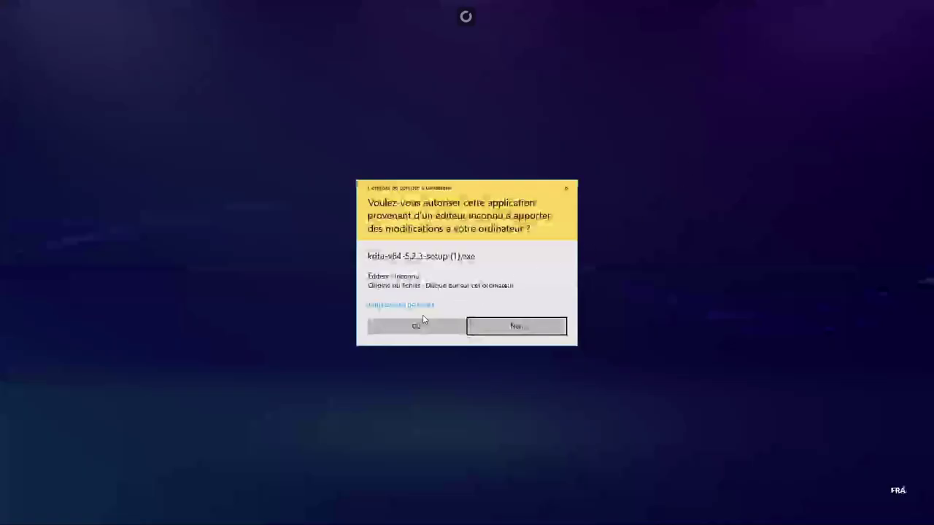
pyautogui.click(424, 325)
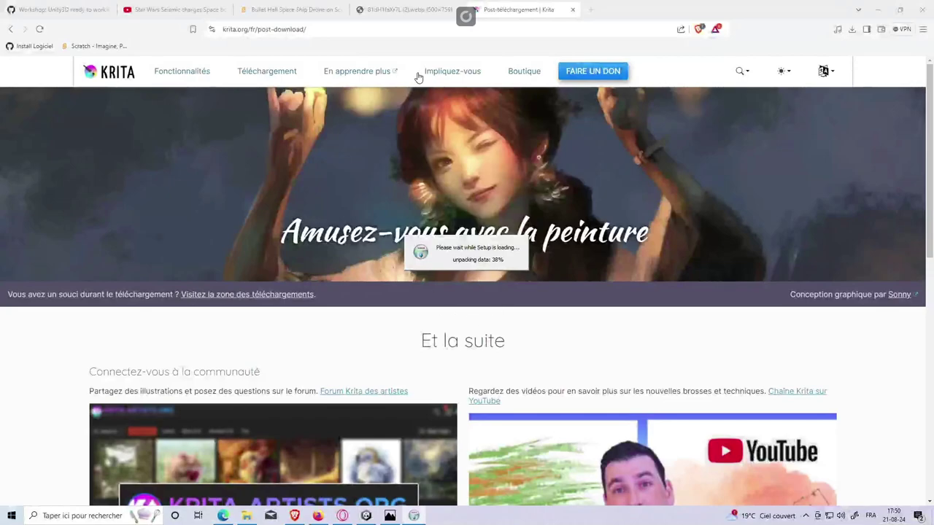
# Bring the Krita setup to the front and choose English as the setup language.
pyautogui.click(430, 16)
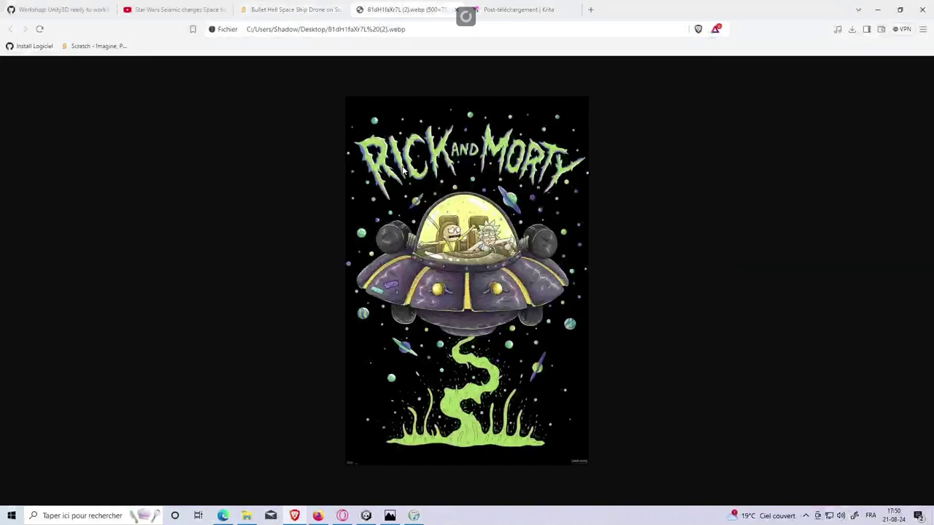
pyautogui.click(520, 10)
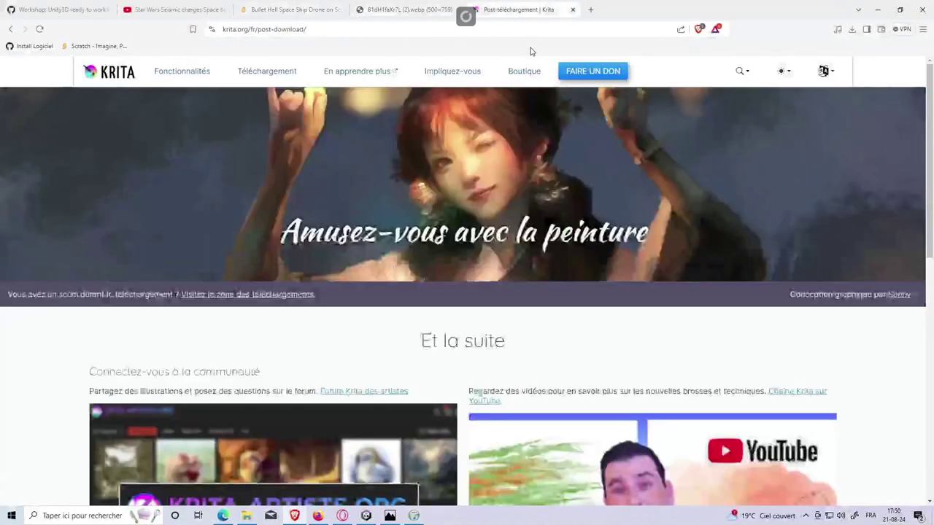
pyautogui.click(414, 516)
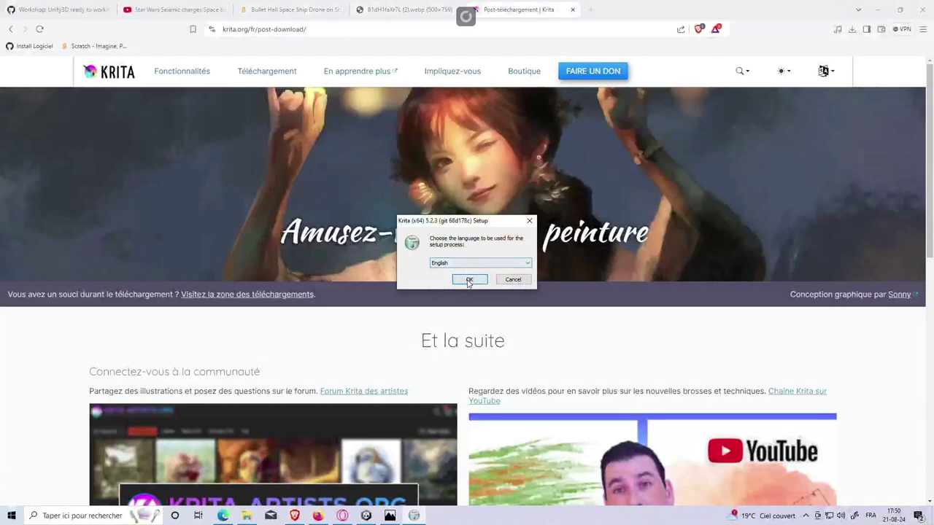
pyautogui.click(468, 282)
pyautogui.click(532, 292)
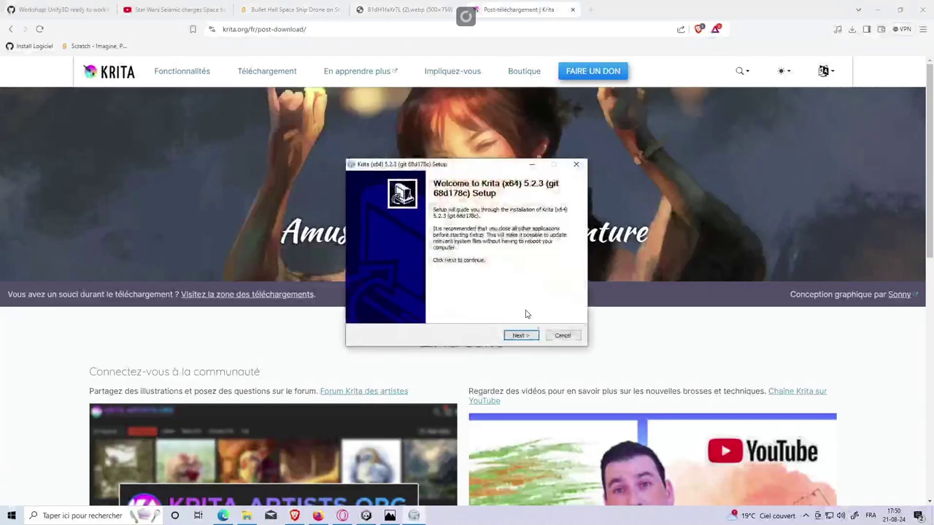
# Accept the license, keep the default folder, components and Start Menu folder, and install.
pyautogui.click(518, 336)
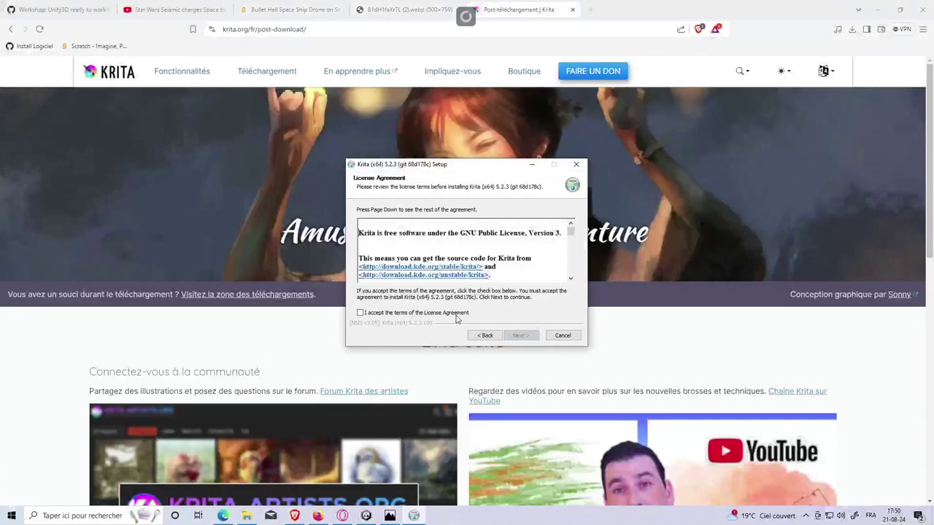
pyautogui.click(457, 314)
pyautogui.click(522, 336)
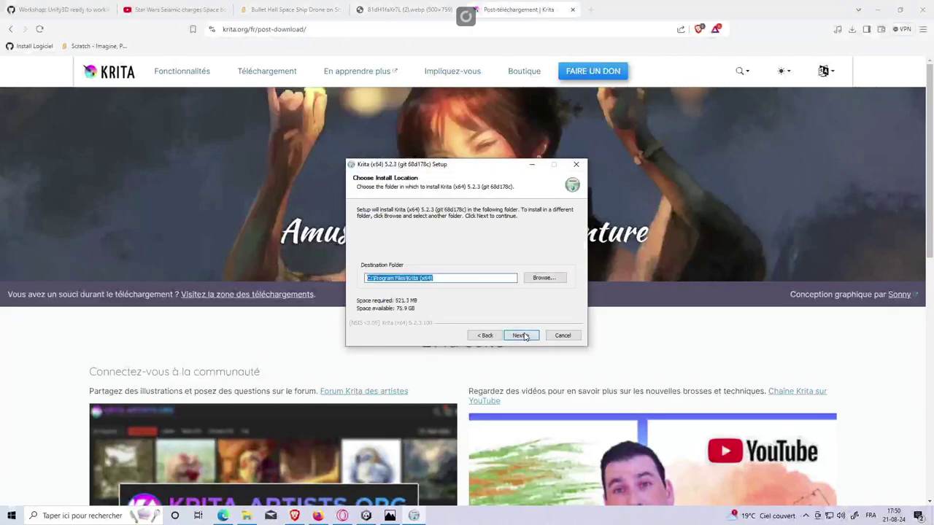
pyautogui.click(524, 336)
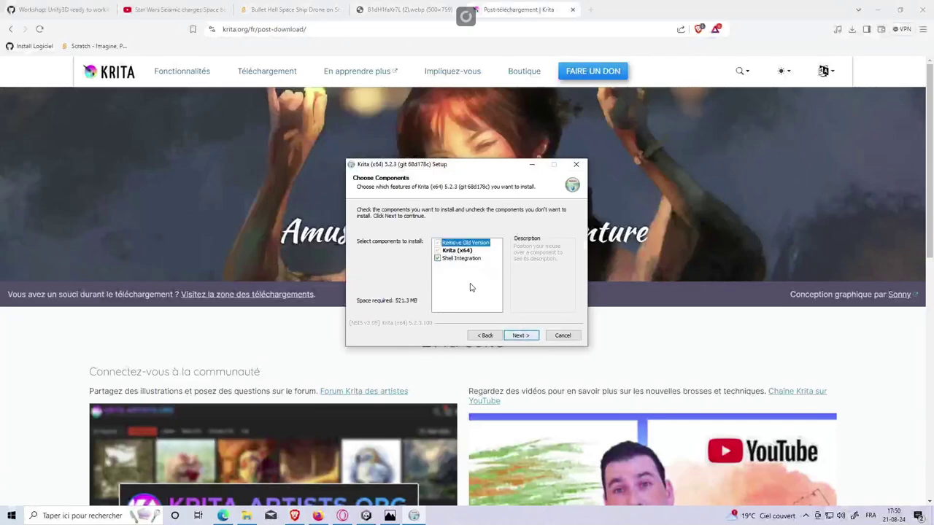
pyautogui.click(526, 336)
pyautogui.click(530, 341)
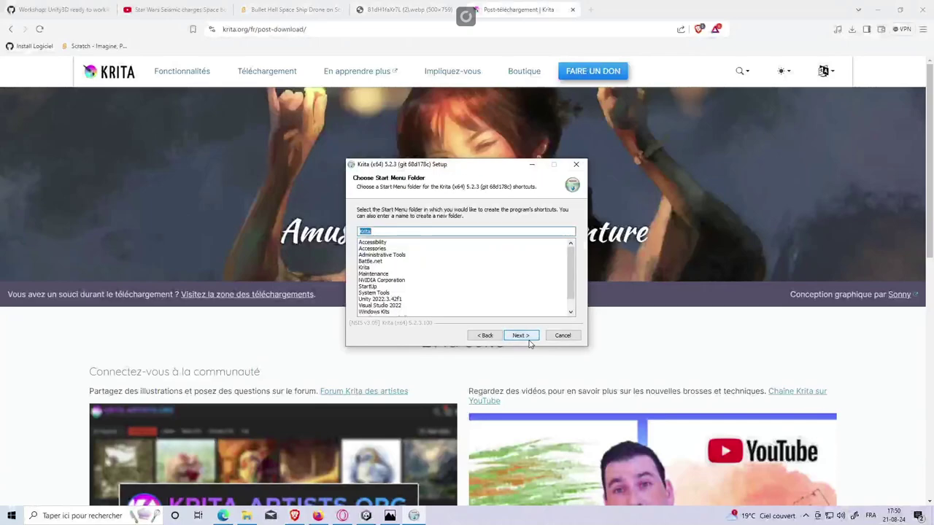
pyautogui.click(530, 340)
pyautogui.click(522, 337)
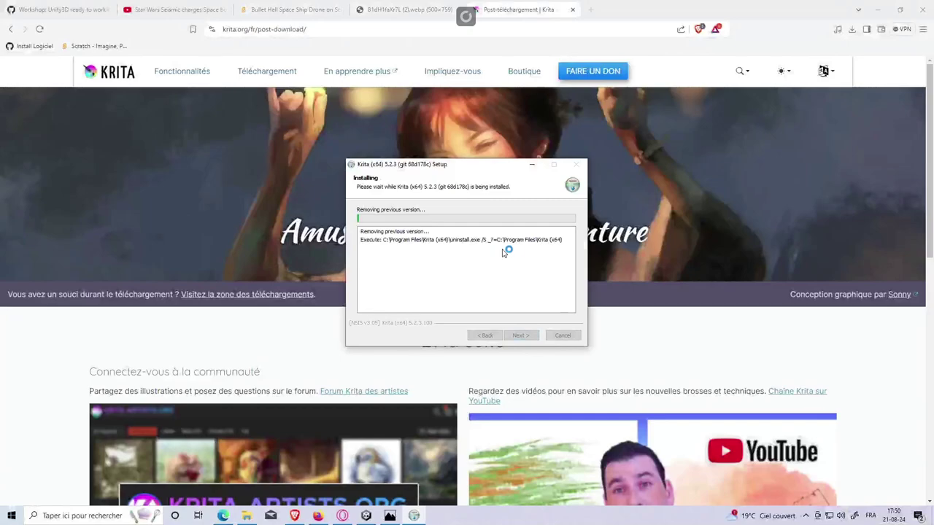
# Wait for the installation to finish, then advance to the final setup page.
pyautogui.click(415, 11)
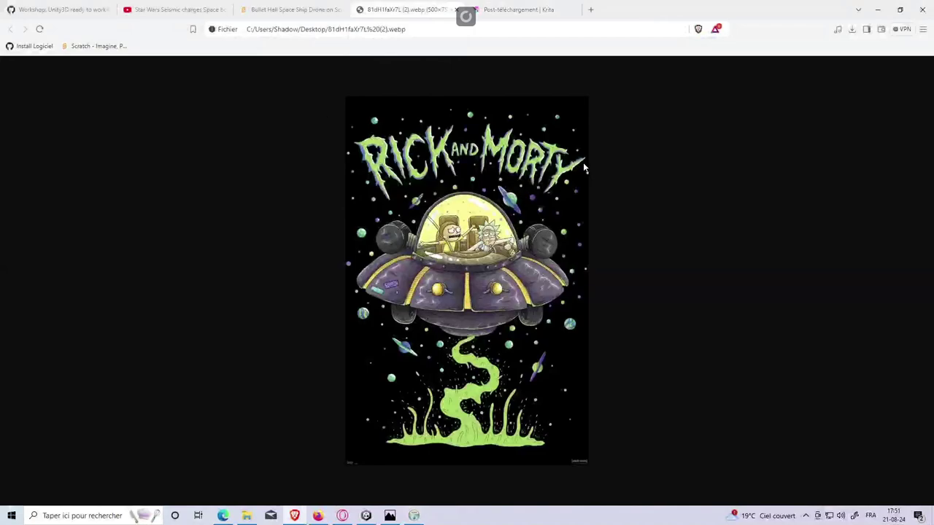
pyautogui.moveTo(519, 9)
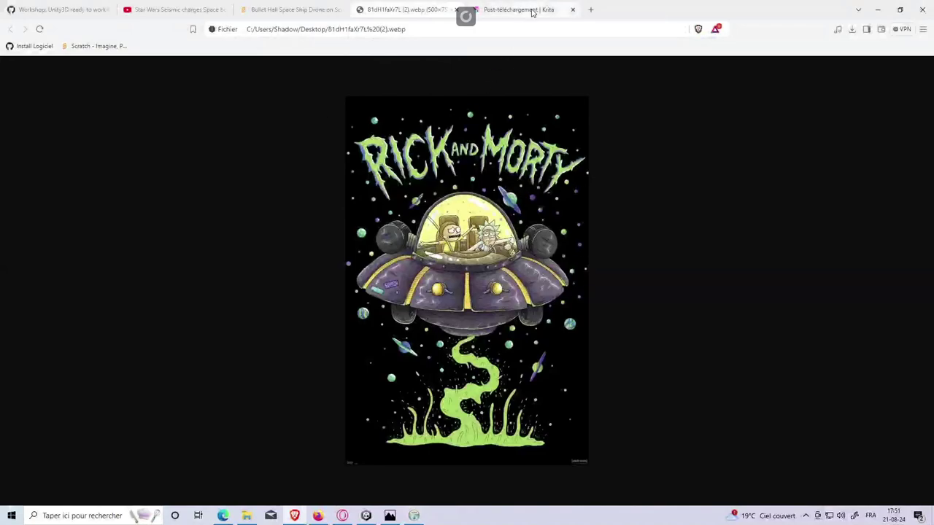
pyautogui.click(532, 13)
pyautogui.click(435, 13)
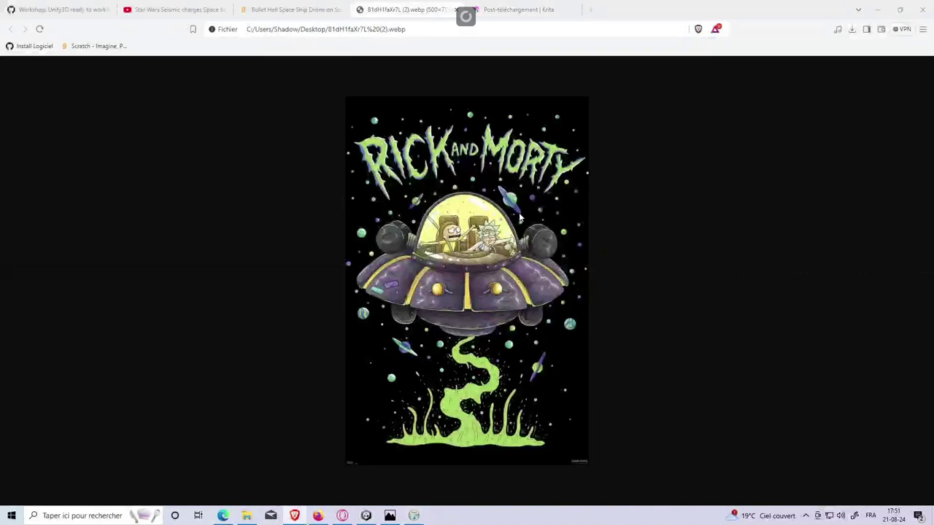
pyautogui.hotkey('alt', 'Tab')
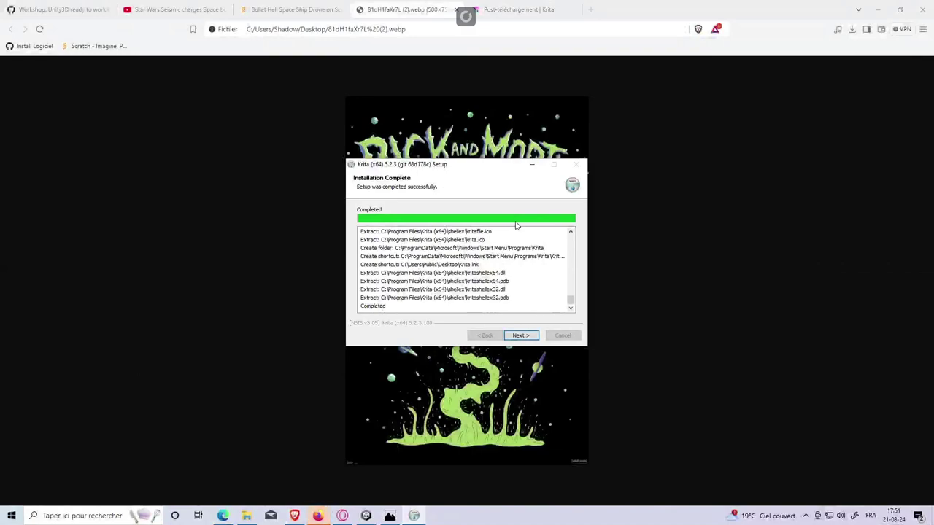
pyautogui.click(521, 335)
# Finish the installer and launch Krita (x64) by searching 'kri' in the Start menu.
pyautogui.click(521, 335)
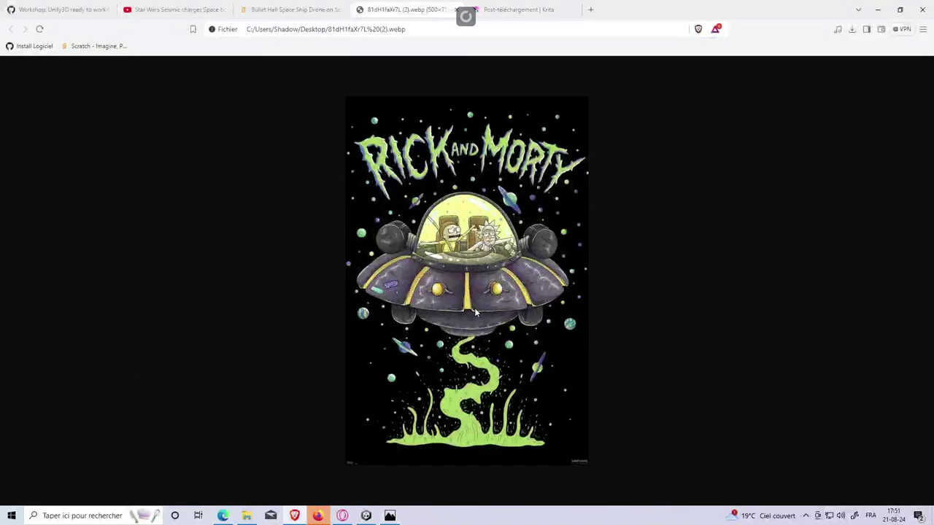
pyautogui.click(11, 515)
pyautogui.write('p')
pyautogui.press('BackSpace')
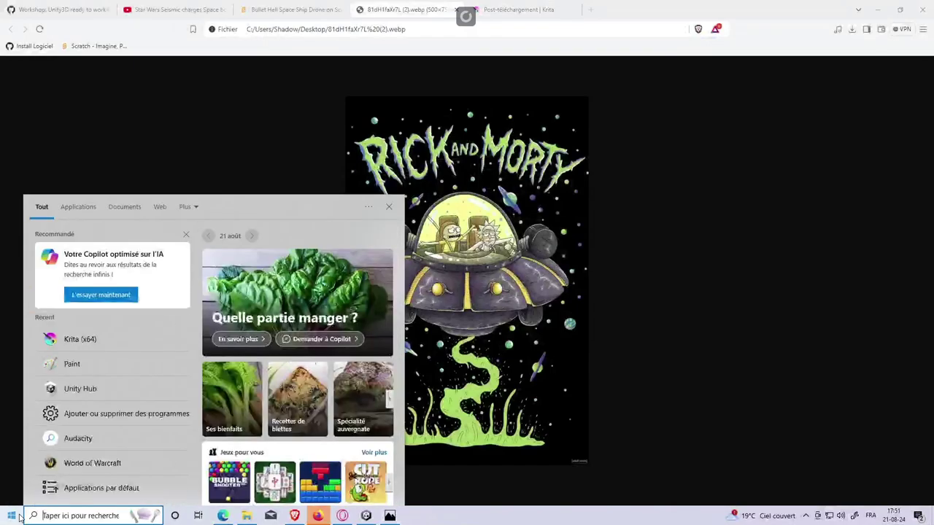
pyautogui.write('kri')
pyautogui.press('Escape')
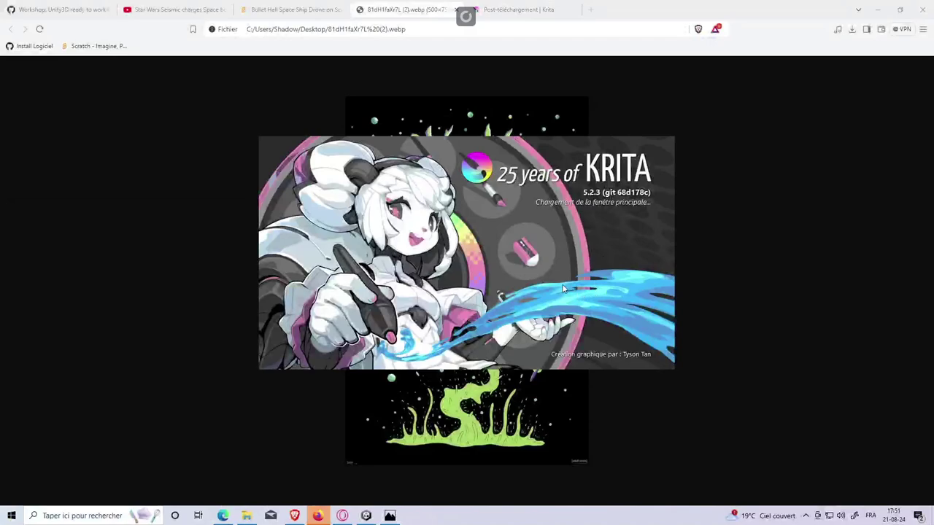
pyautogui.click(588, 11)
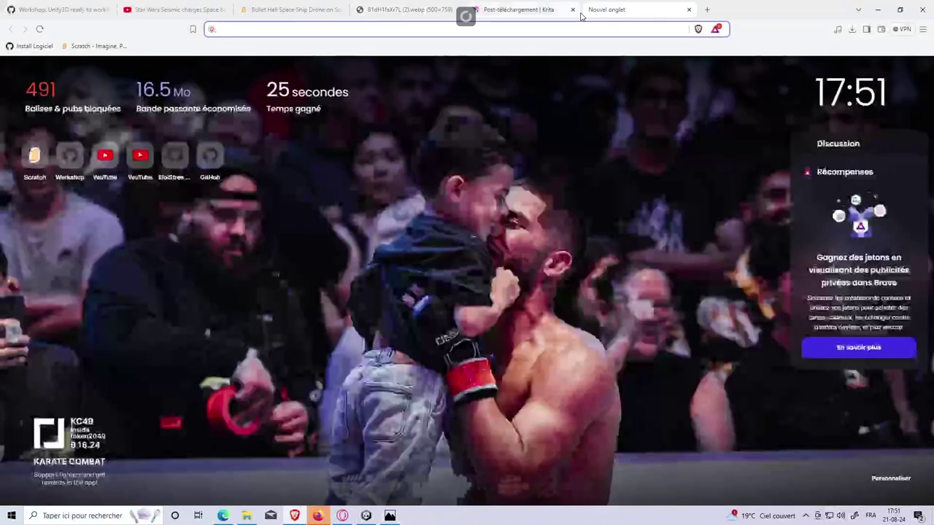
# Search 'kirta open source' and open the KDE/krita GitHub repository from the results.
pyautogui.write('kirta open source')
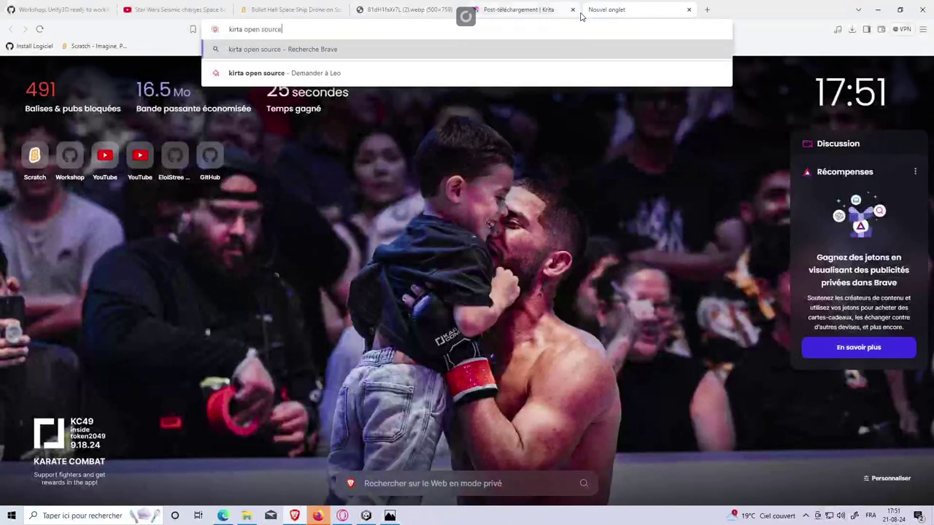
pyautogui.press('Return')
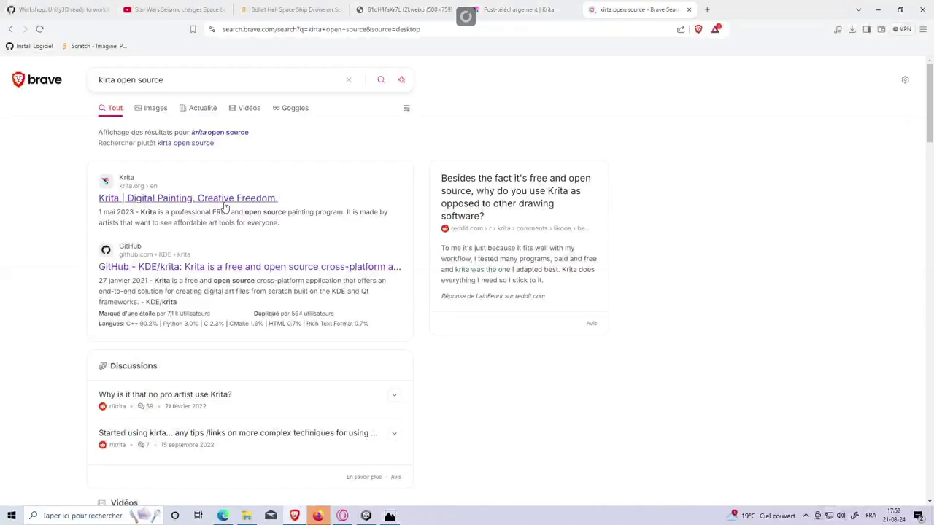
pyautogui.click(219, 199)
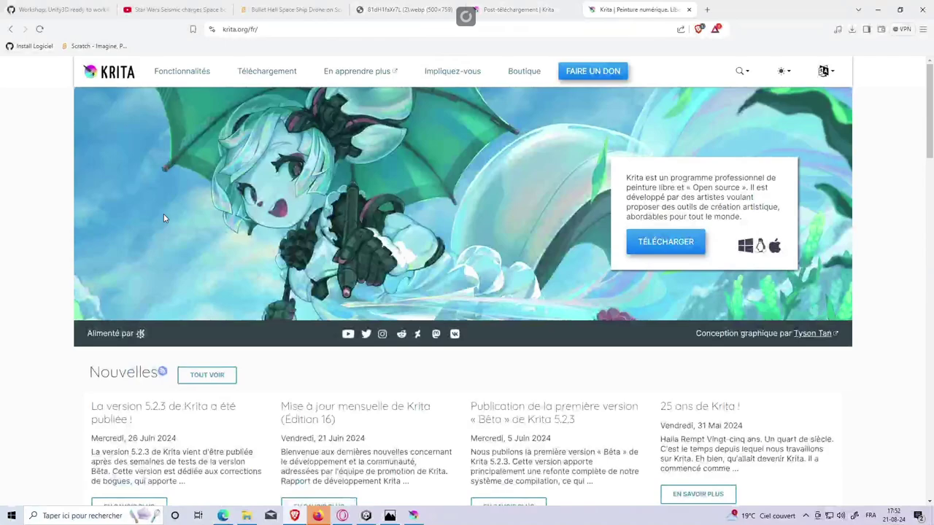
pyautogui.hotkey('alt', 'Left')
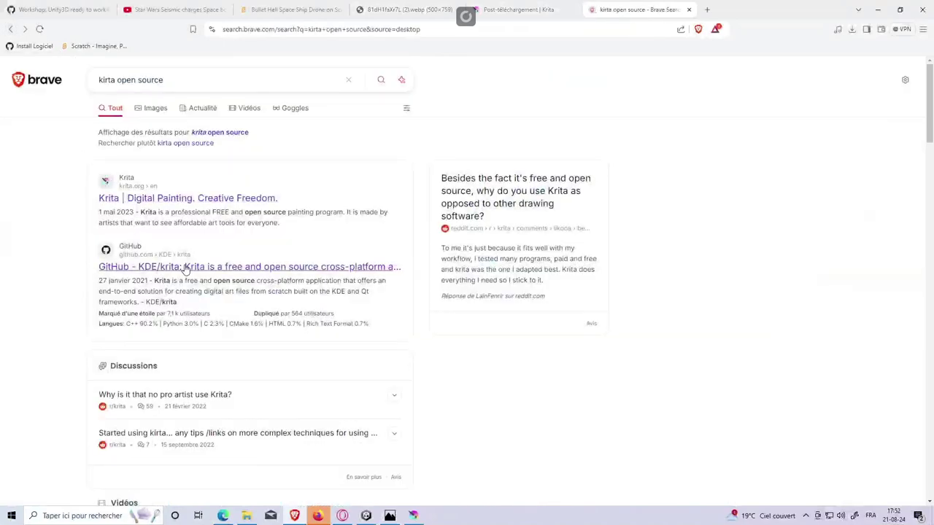
pyautogui.click(186, 267)
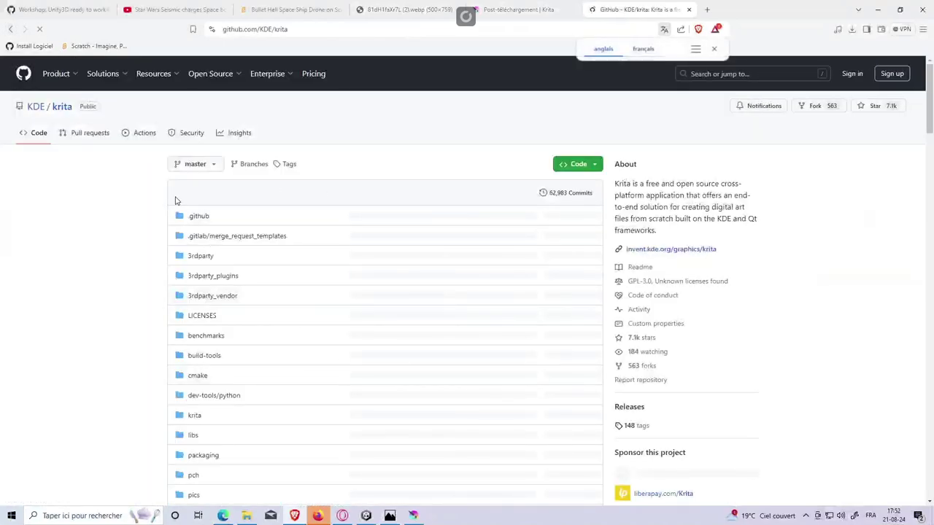
# Scroll through the KDE/krita repository and check its Releases and Tags pages.
pyautogui.scroll(-4, 90, 168)
pyautogui.scroll(-5, 115, 170)
pyautogui.scroll(-5, 113, 171)
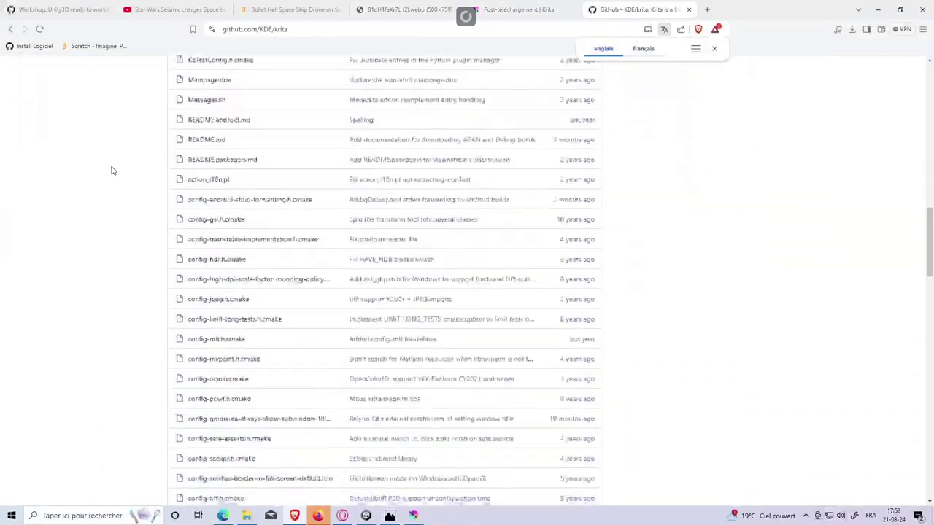
pyautogui.scroll(-5, 112, 171)
pyautogui.scroll(-5, 113, 168)
pyautogui.scroll(-5, 146, 182)
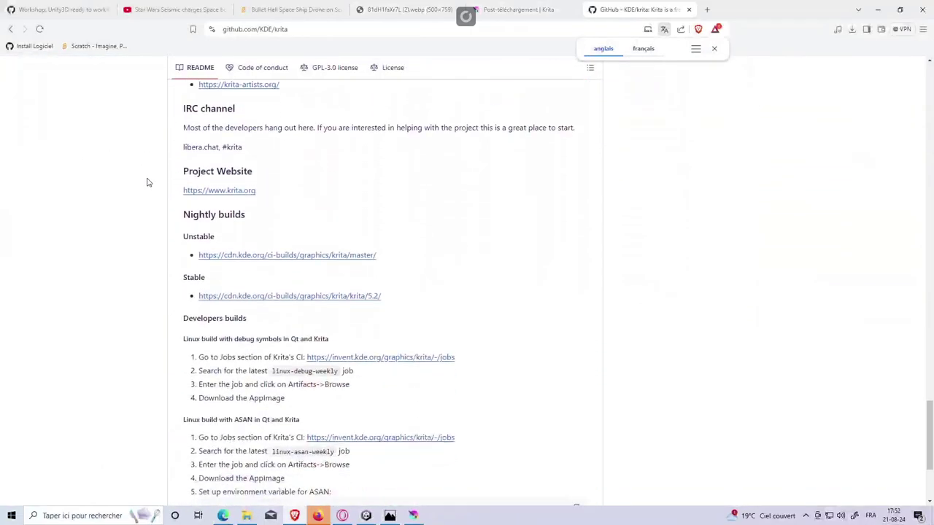
pyautogui.scroll(-3, 147, 182)
pyautogui.scroll(5, 146, 182)
pyautogui.scroll(5, 146, 181)
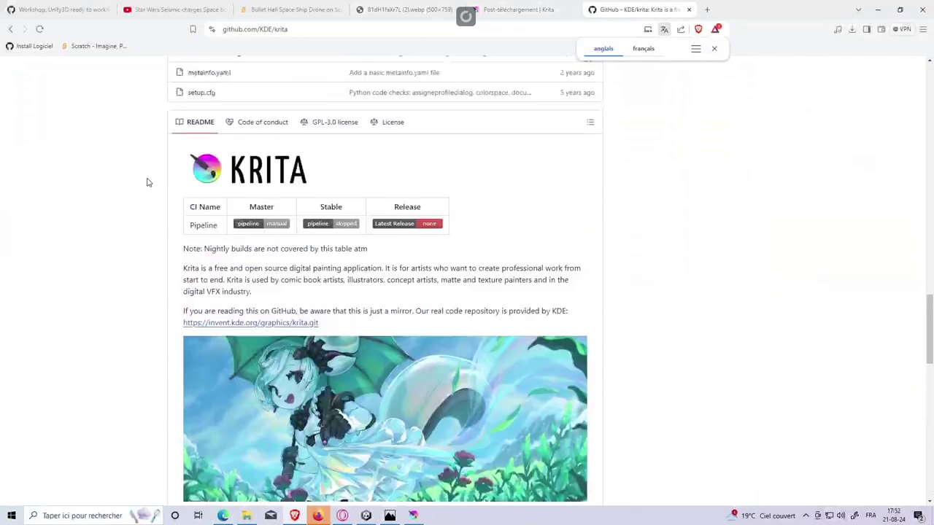
pyautogui.scroll(4, 147, 182)
pyautogui.scroll(5, 197, 175)
pyautogui.scroll(5, 548, 255)
pyautogui.scroll(3, 792, 219)
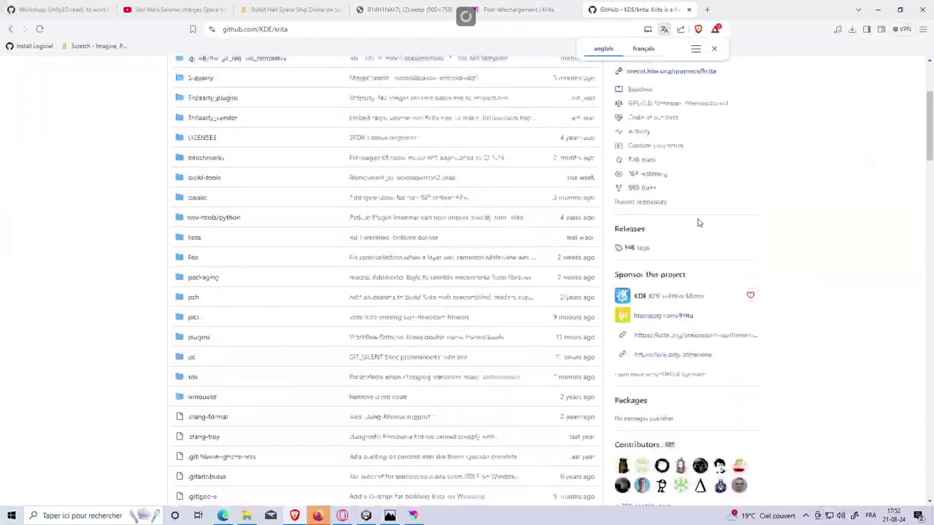
pyautogui.scroll(2, 697, 223)
pyautogui.scroll(-2, 646, 397)
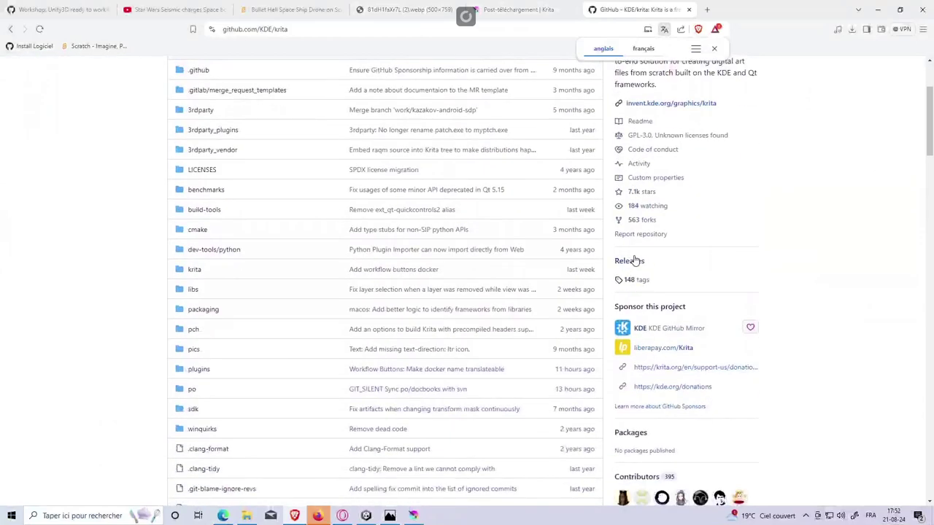
pyautogui.click(632, 261)
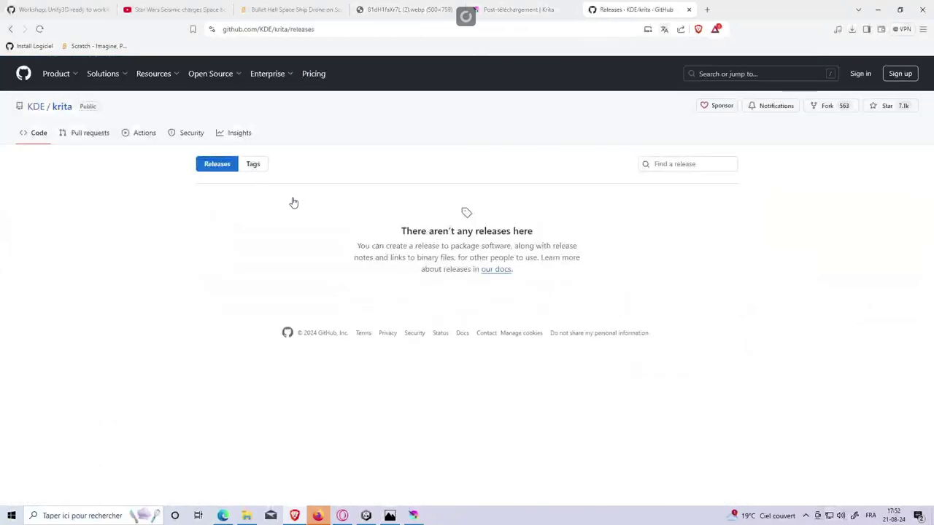
pyautogui.click(250, 165)
pyautogui.click(223, 169)
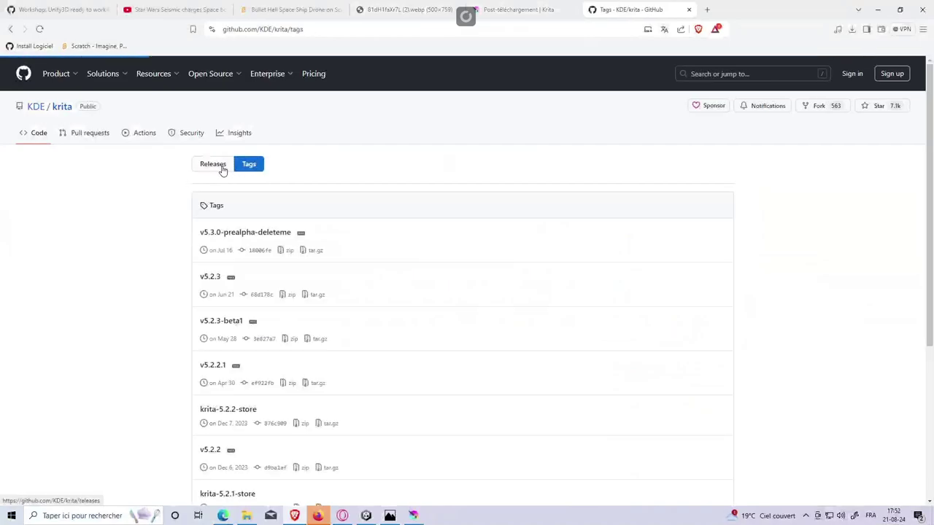
# Check Krita's start screen and the Desktop folder window, then return to Brave.
pyautogui.click(554, 9)
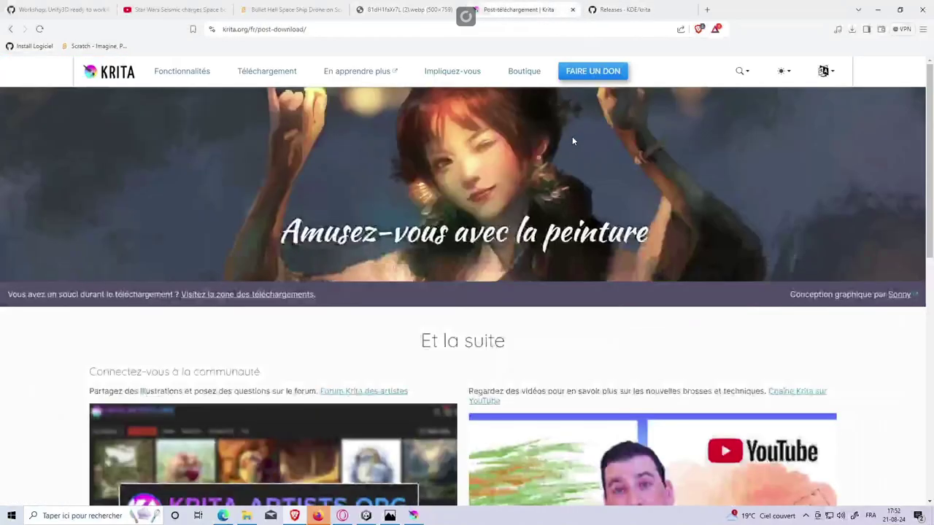
pyautogui.hotkey('alt', 'Tab')
pyautogui.moveTo(423, 194)
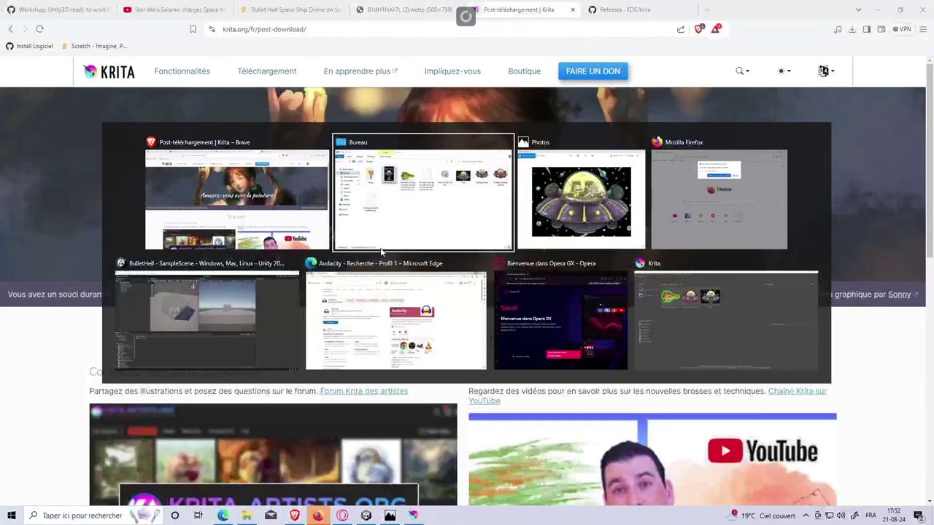
pyautogui.click(674, 303)
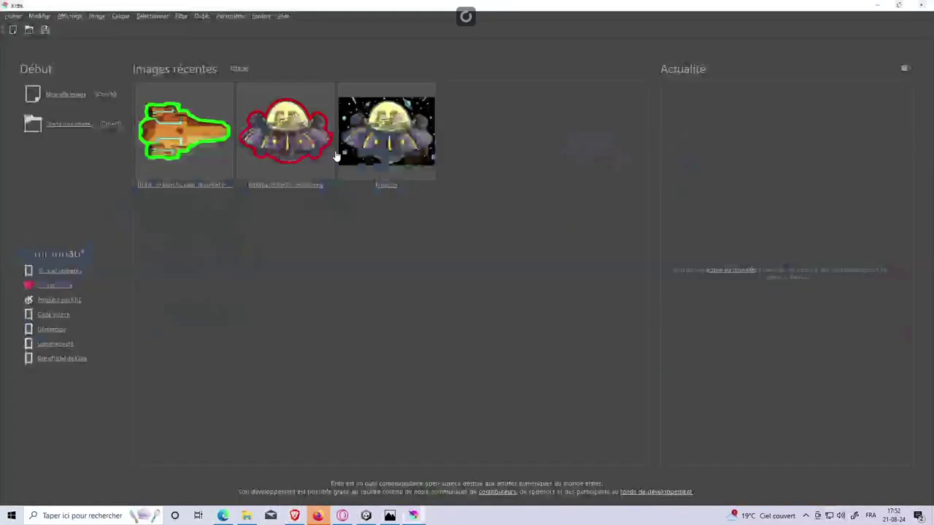
pyautogui.hotkey('alt', 'Tab')
pyautogui.hotkey('alt', 'Tab')
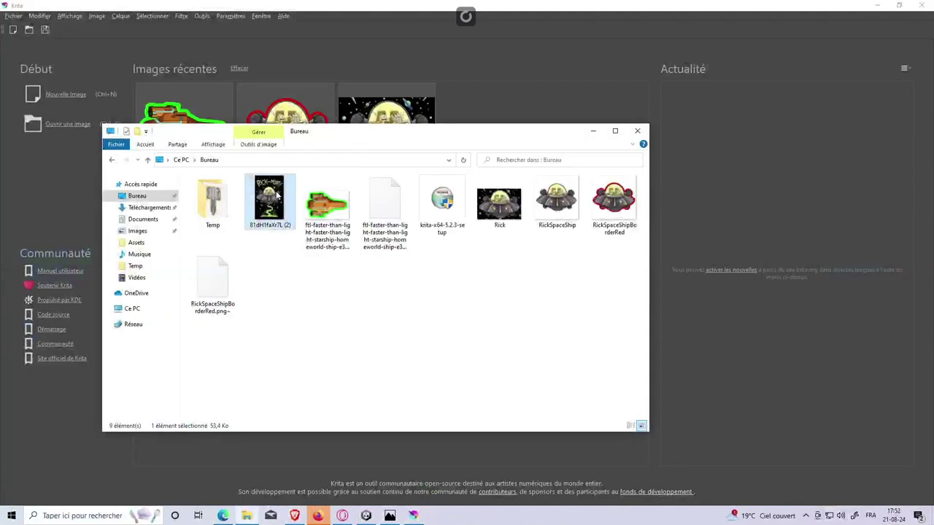
pyautogui.hotkey('alt', 'Tab')
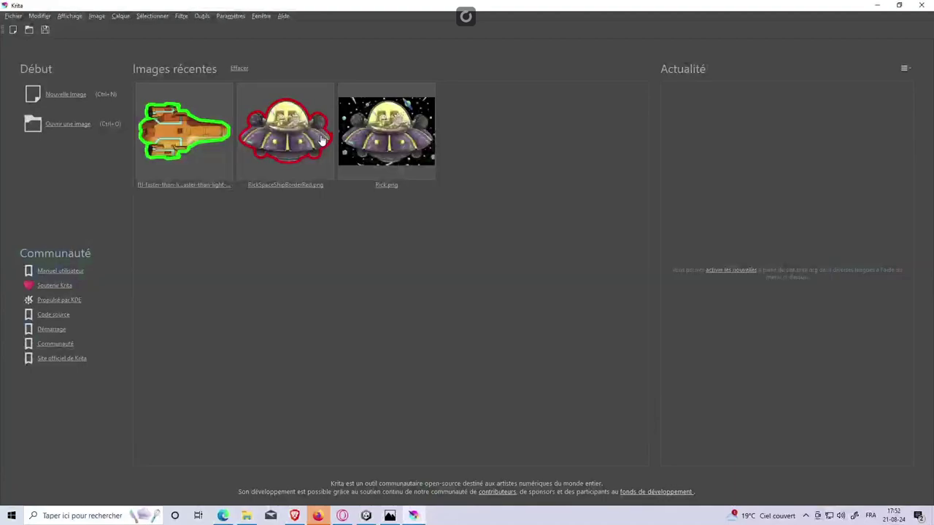
pyautogui.hotkey('alt', 'Tab')
# Open the 81dH1faXr7L (2).webp tab and zoom in on the spaceship.
pyautogui.click(392, 13)
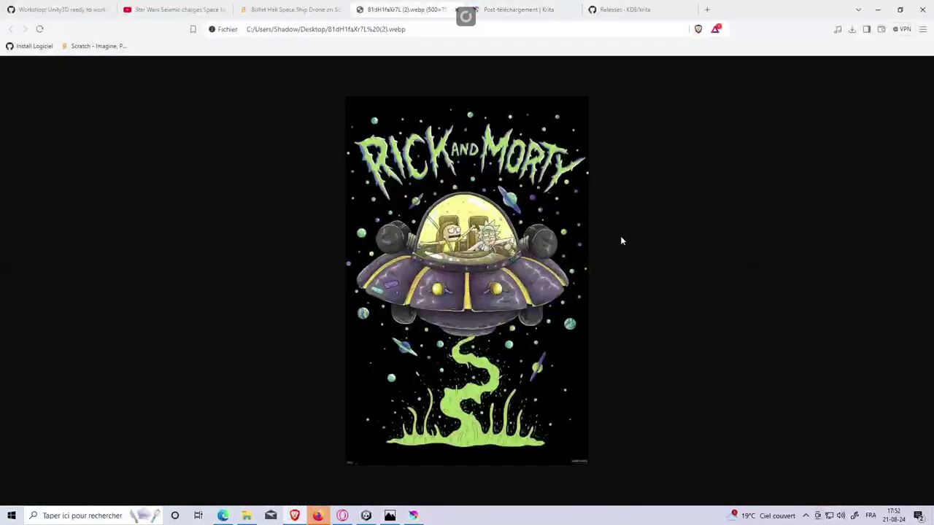
pyautogui.keyDown('ctrl'); pyautogui.scroll(2, 628, 249); pyautogui.keyUp('ctrl')
pyautogui.keyDown('ctrl'); pyautogui.scroll(3, 628, 249); pyautogui.keyUp('ctrl')
pyautogui.scroll(-3, 626, 255)
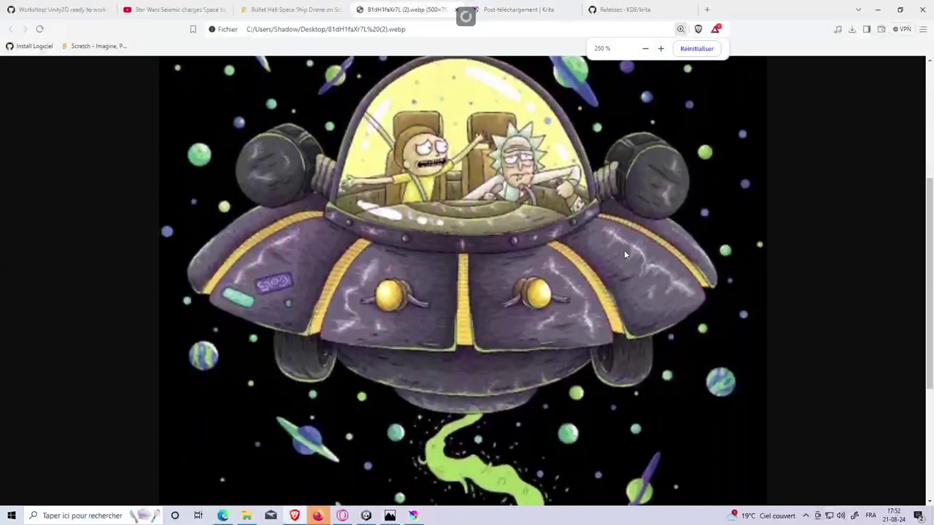
pyautogui.scroll(1, 625, 255)
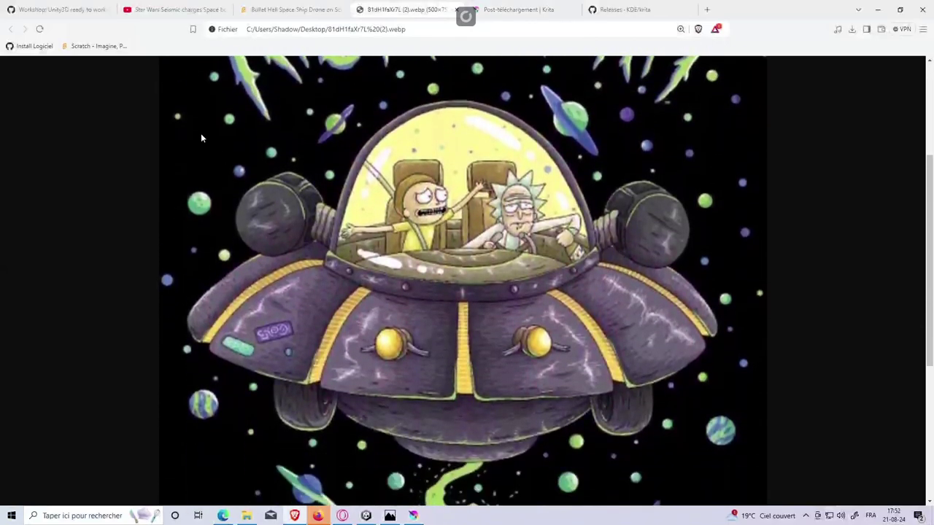
# Capture the enlarged spaceship region to the clipboard and return to Krita.
pyautogui.press('super+shift+s')
pyautogui.moveTo(587, 397)
pyautogui.mouseDown()
pyautogui.moveTo(741, 475)
pyautogui.moveTo(743, 467)
pyautogui.mouseUp()
pyautogui.hotkey('alt', 'Tab')
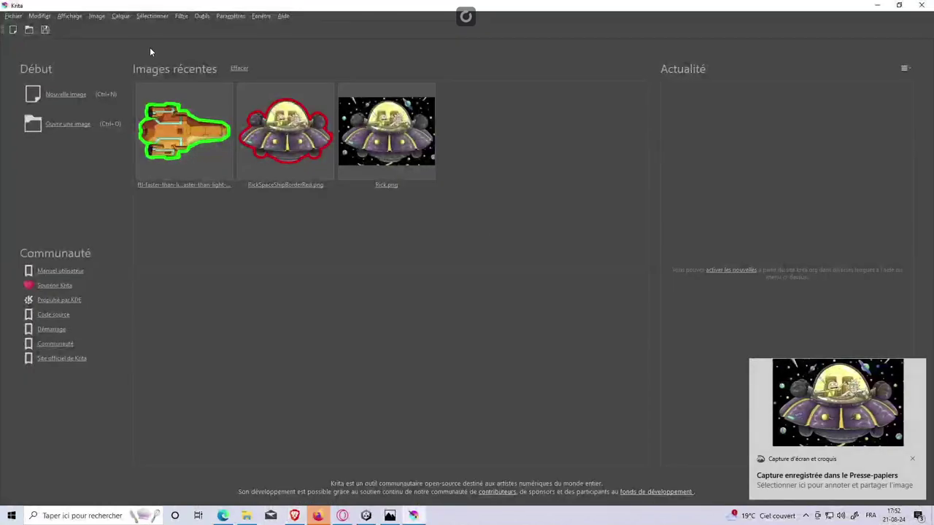
# Save the screenshot to the Desktop as Rick.png, replacing the existing file.
pyautogui.click(795, 380)
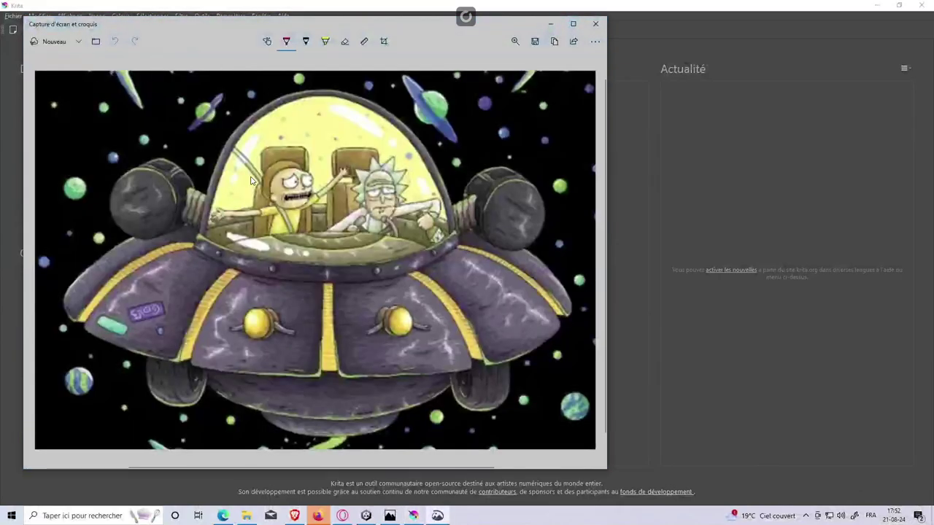
pyautogui.hotkey('ctrl', 's')
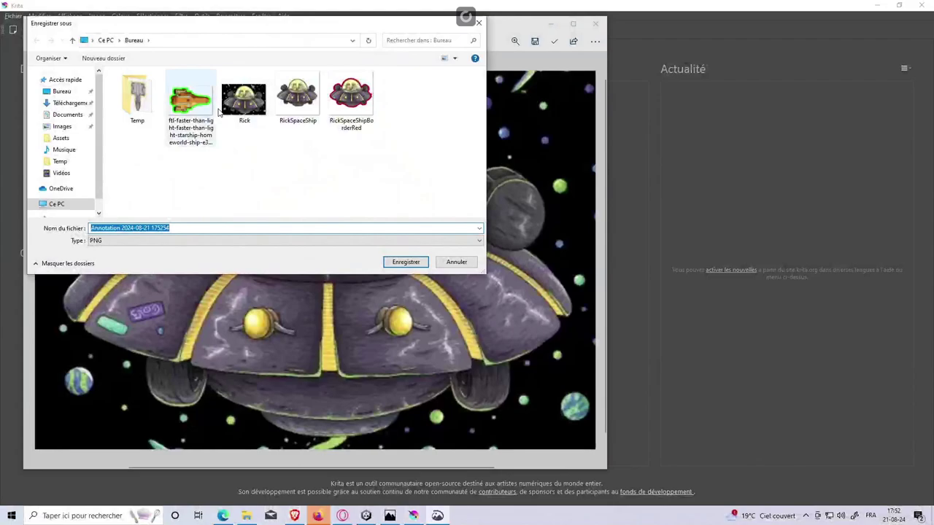
pyautogui.click(255, 118)
pyautogui.click(407, 262)
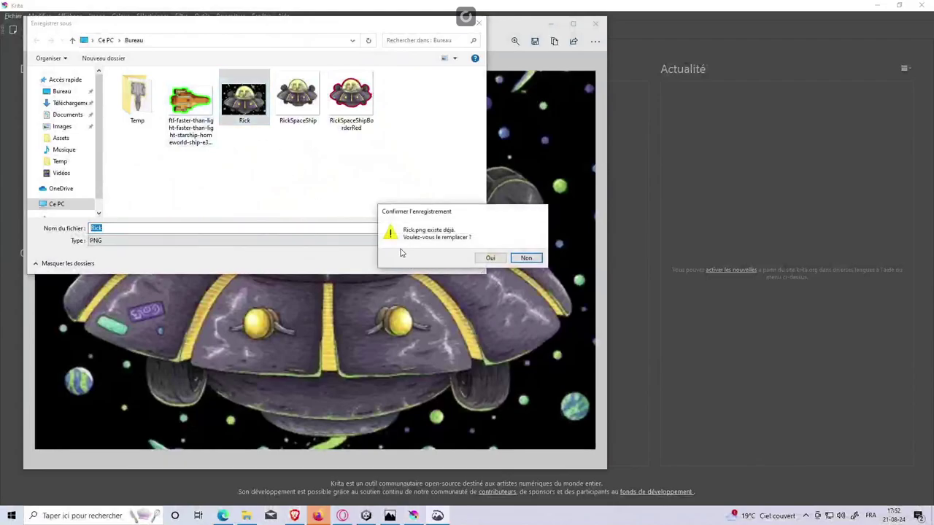
pyautogui.click(490, 258)
# Drag Rick.png from the Desktop folder into Krita to open it.
pyautogui.hotkey('alt', 'Tab')
pyautogui.hotkey('alt', 'Tab')
pyautogui.hotkey('alt', 'Tab')
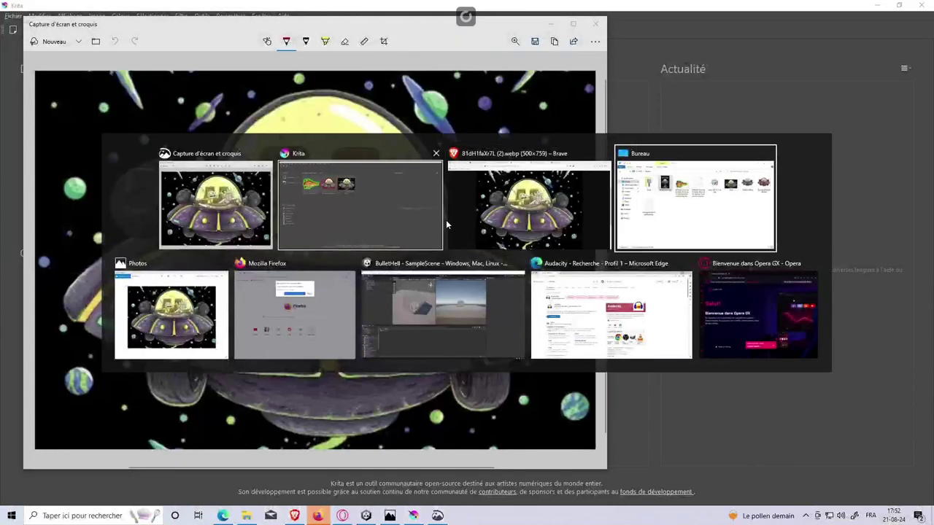
pyautogui.moveTo(500, 208); pyautogui.dragTo(525, 295)
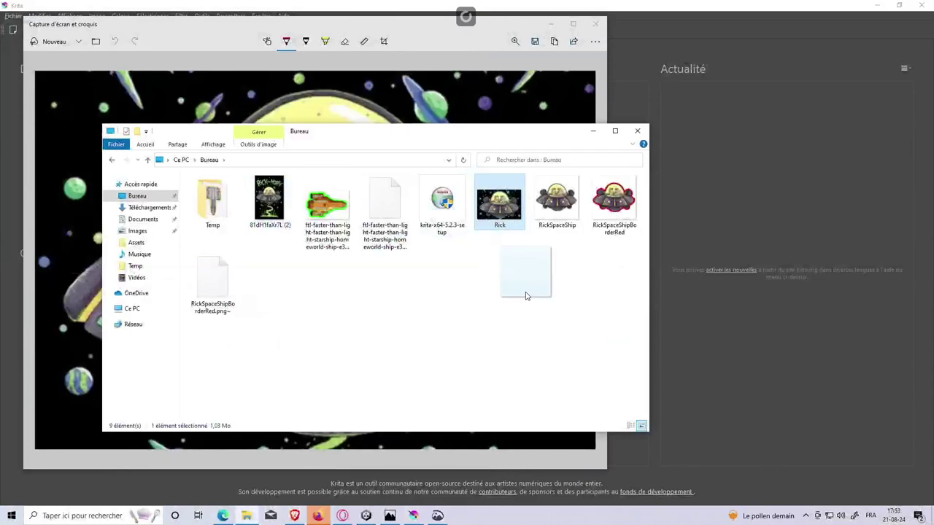
pyautogui.hotkey('alt', 'Tab')
pyautogui.hotkey('alt', 'Tab')
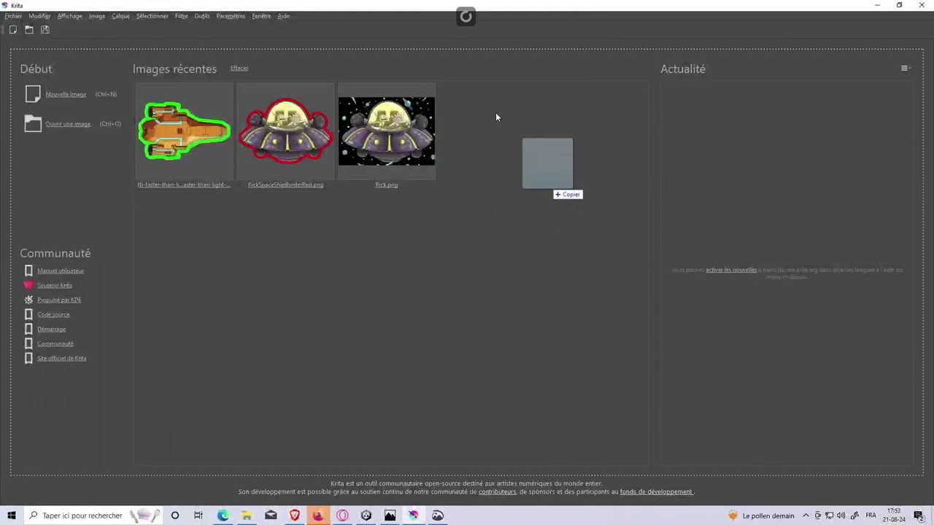
pyautogui.moveTo(527, 294); pyautogui.dragTo(496, 113)
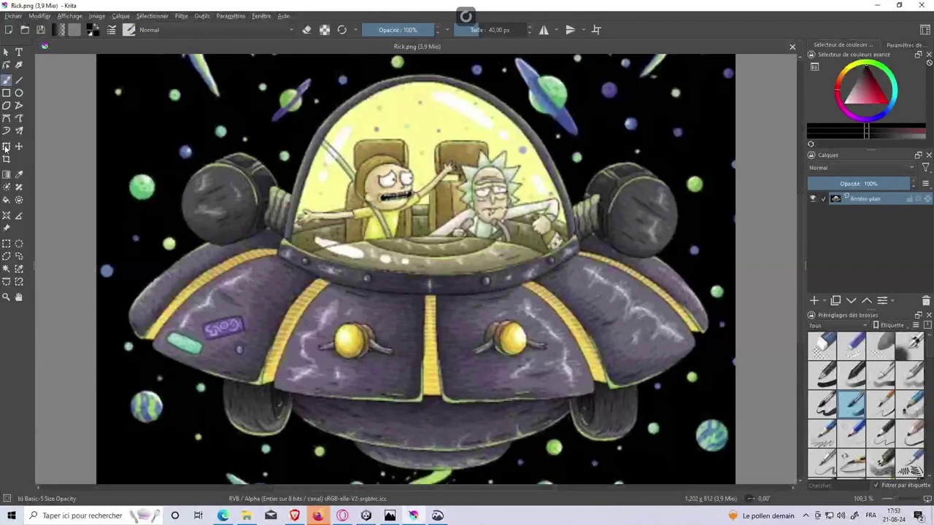
# Select the black space background with Similar Color Selection and delete it.
pyautogui.scroll(-2, 491, 154)
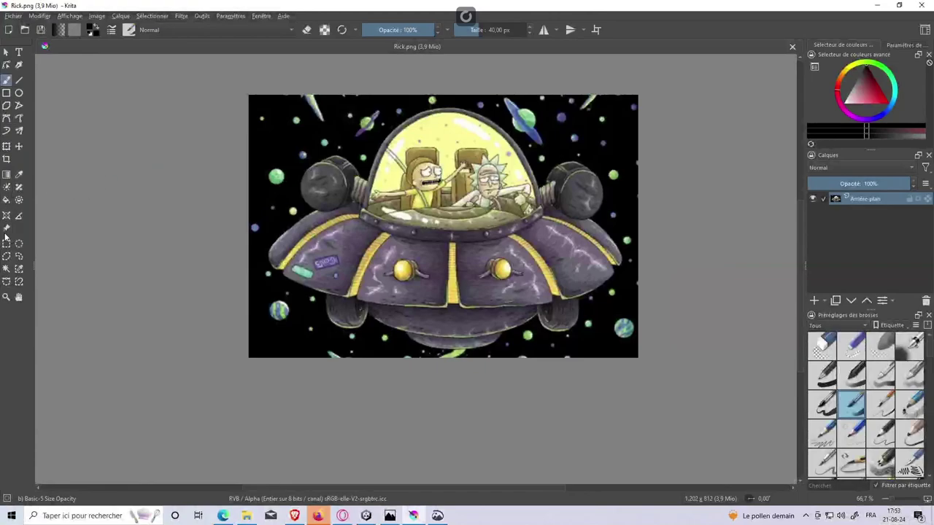
pyautogui.click(6, 268)
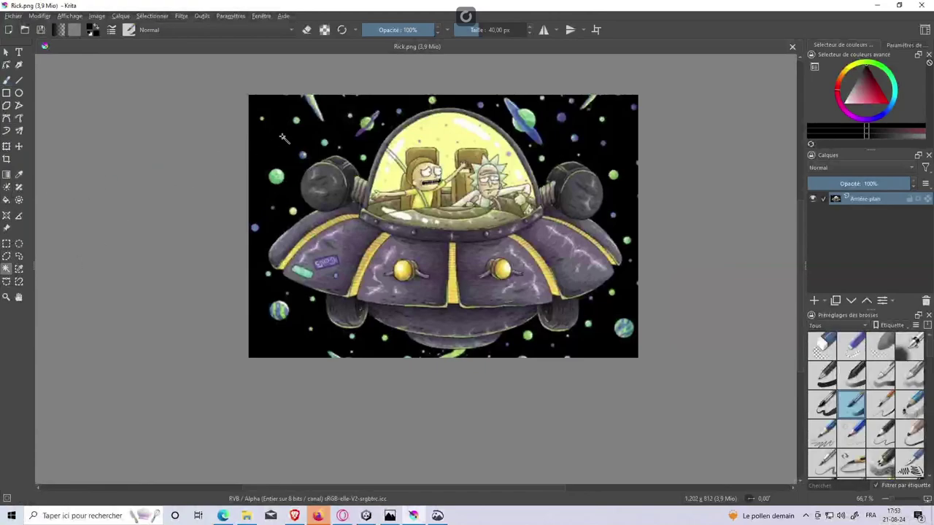
pyautogui.click(283, 139)
pyautogui.press('Delete')
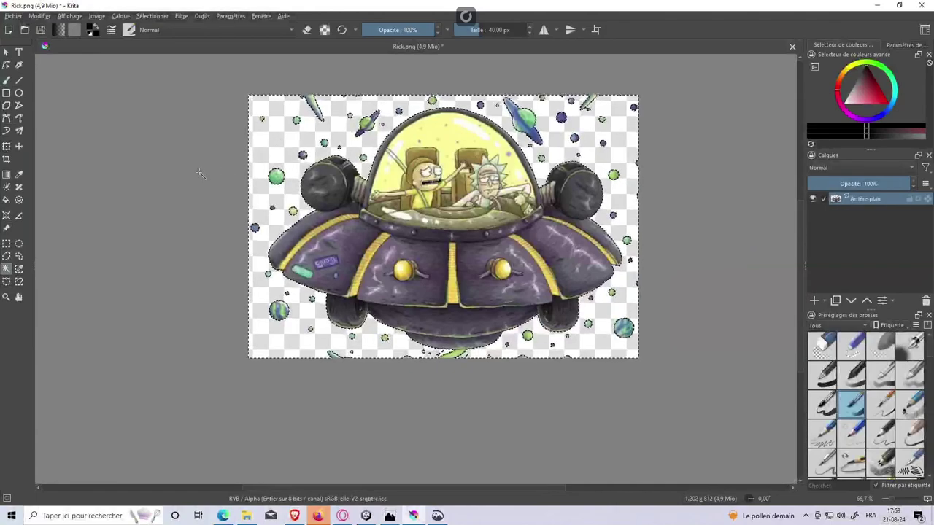
pyautogui.hotkey('ctrl', 'r')
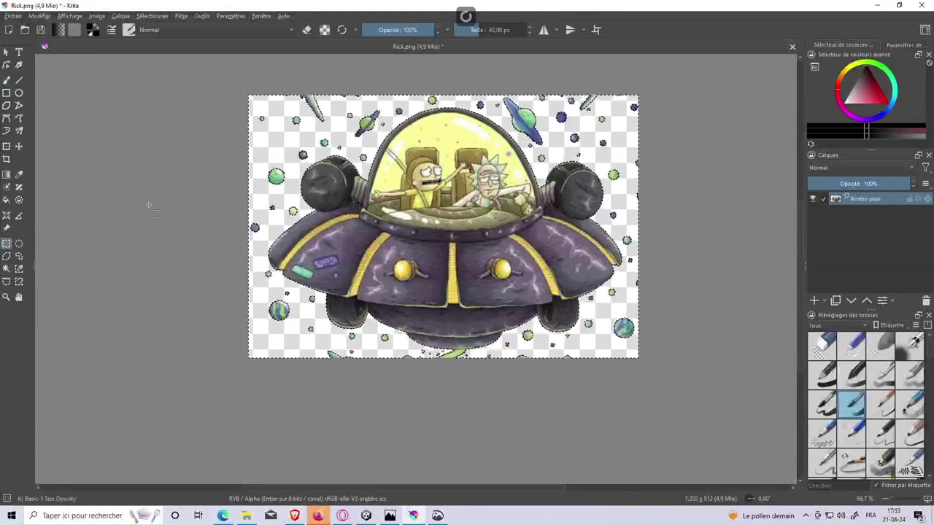
# Deselect the ship outline and draw a small rectangular selection at the top-left corner.
pyautogui.click(149, 205)
pyautogui.moveTo(268, 185); pyautogui.dragTo(290, 193)
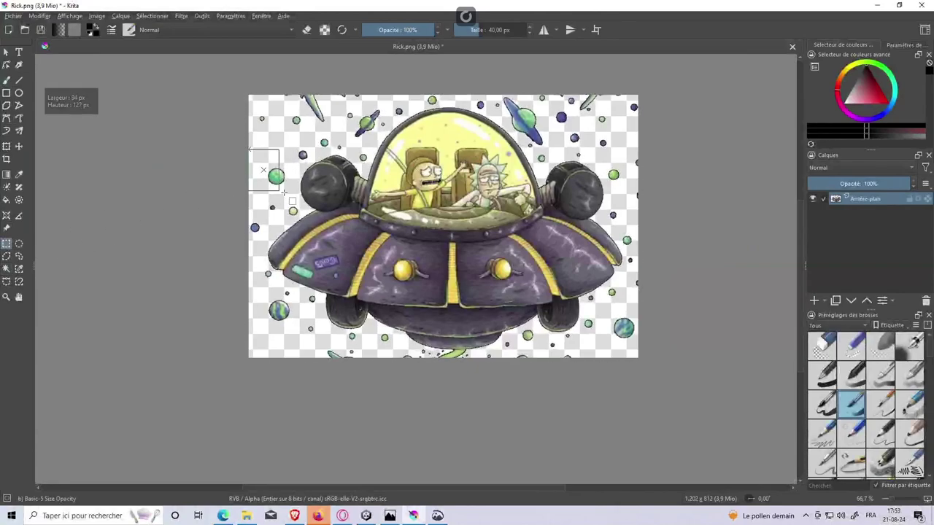
pyautogui.moveTo(287, 150); pyautogui.dragTo(233, 95)
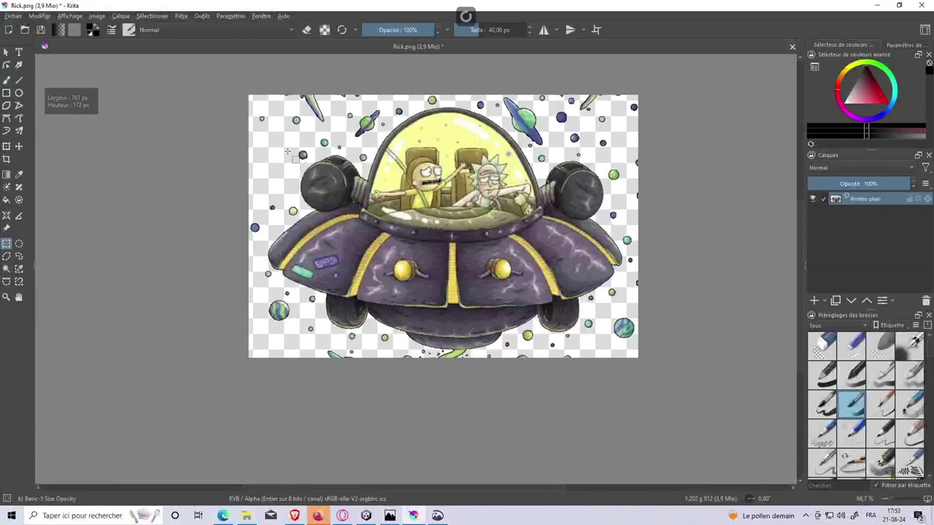
pyautogui.click(20, 257)
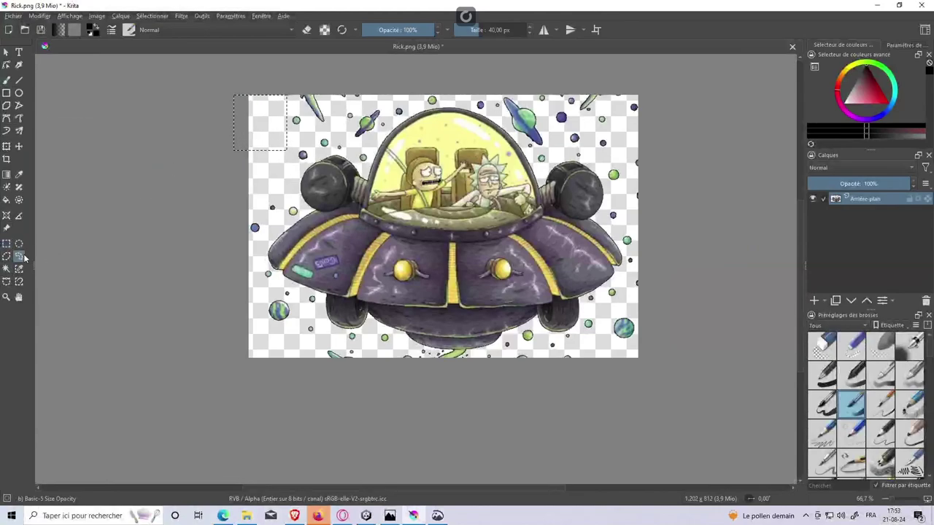
pyautogui.scroll(2, 295, 244)
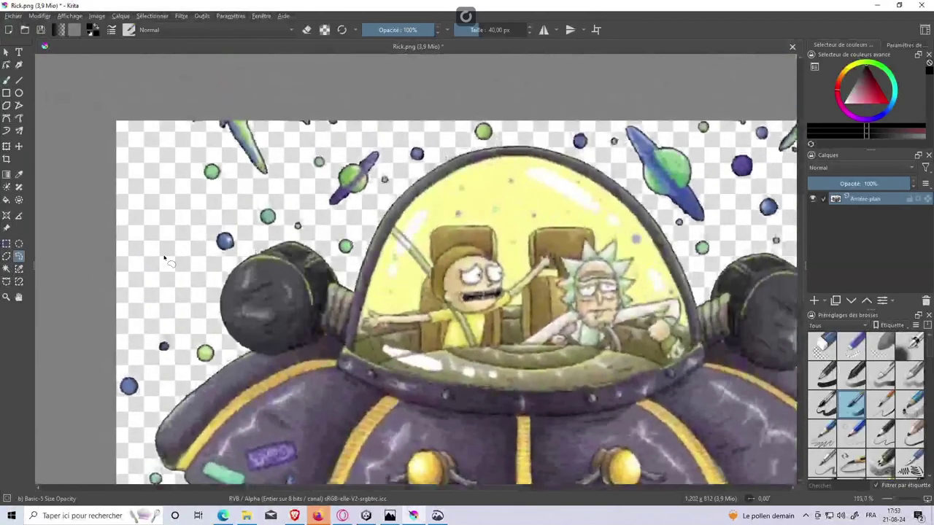
# Erase the blue planet at the top-left and lasso the remaining top-left planets.
pyautogui.moveTo(159, 258); pyautogui.dragTo(220, 272)
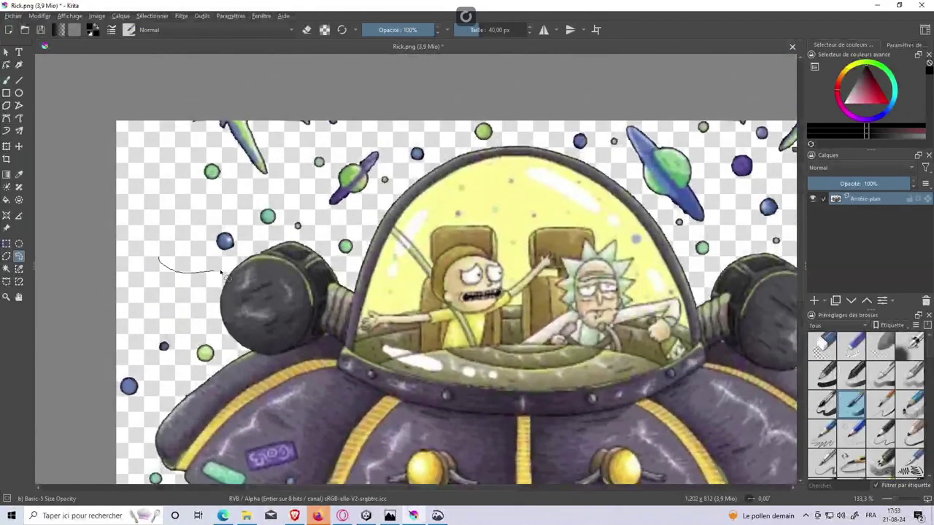
pyautogui.press('Delete')
pyautogui.hotkey('ctrl', 'shift', 'a')
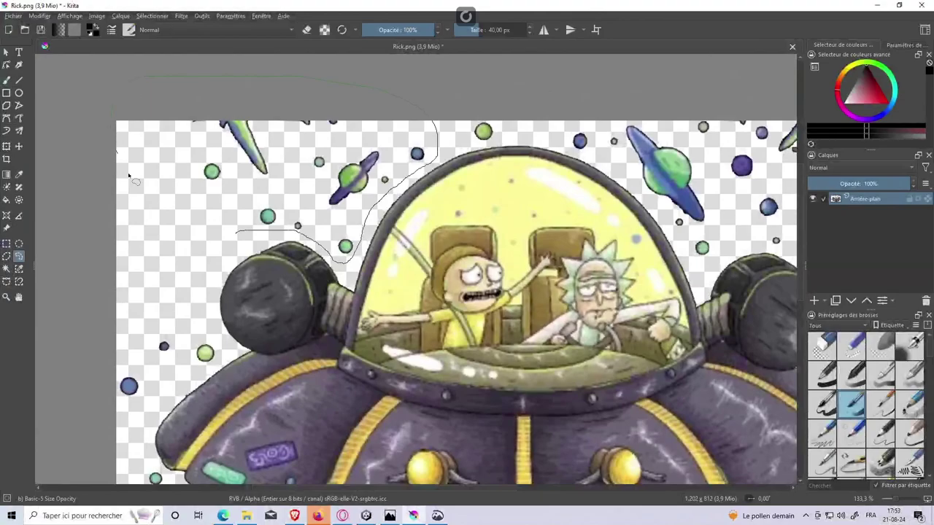
pyautogui.moveTo(129, 175); pyautogui.dragTo(222, 231)
pyautogui.moveTo(294, 189); pyautogui.dragTo(80, 187)
# Erase the ringed planet and green balls above the dome.
pyautogui.moveTo(218, 98)
pyautogui.mouseDown()
pyautogui.moveTo(270, 146)
pyautogui.moveTo(458, 255)
pyautogui.mouseUp()
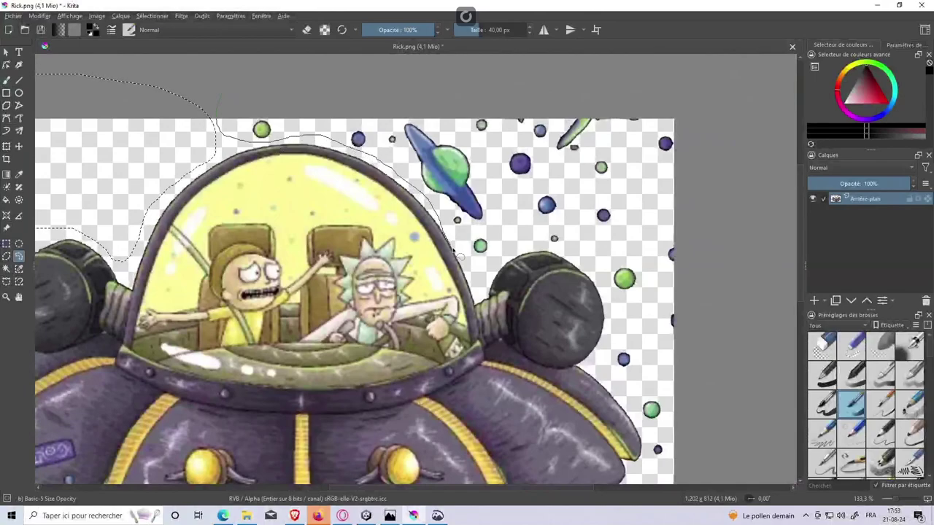
pyautogui.moveTo(458, 253)
pyautogui.mouseDown()
pyautogui.moveTo(473, 150)
pyautogui.moveTo(228, 79)
pyautogui.mouseUp()
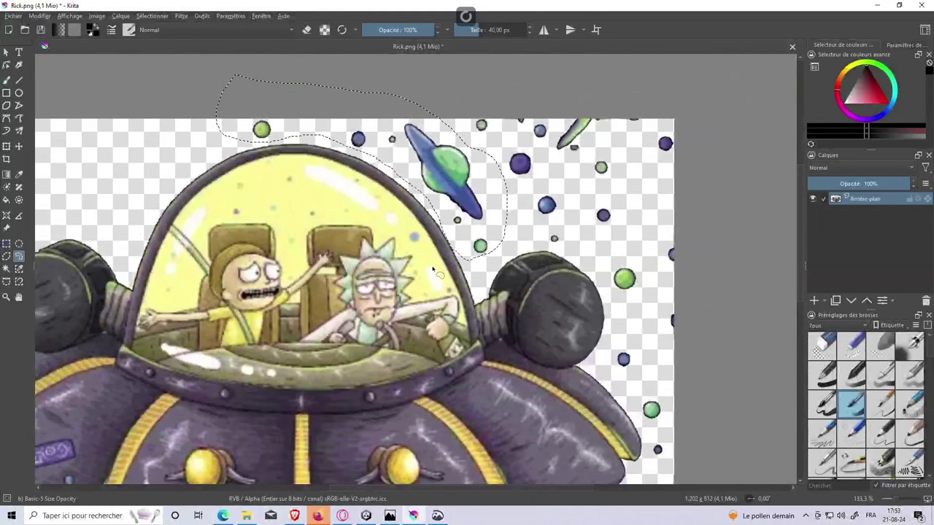
pyautogui.press('Delete')
pyautogui.hotkey('ctrl', 'shift', 'a')
pyautogui.hscroll(3, 423, 219)
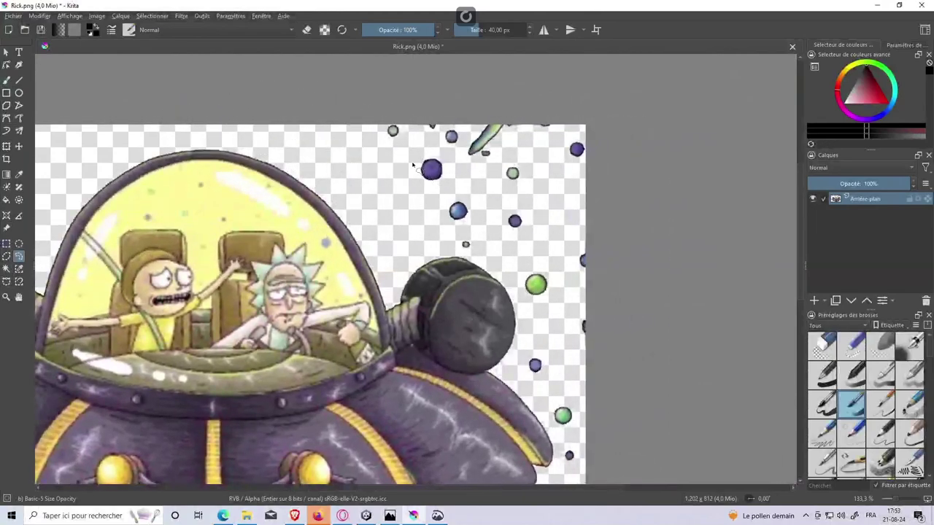
# Erase the planets to the right of the spaceship.
pyautogui.moveTo(358, 110); pyautogui.dragTo(396, 204)
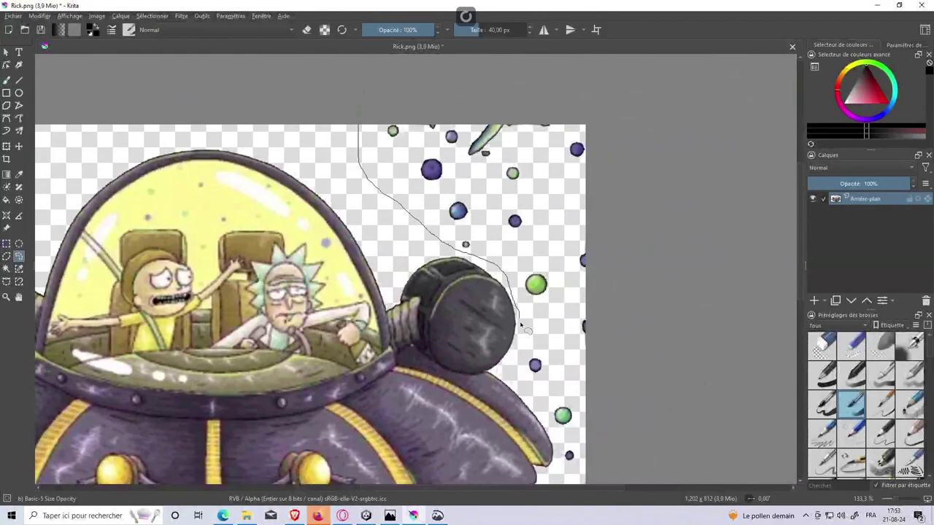
pyautogui.moveTo(562, 453); pyautogui.dragTo(653, 418)
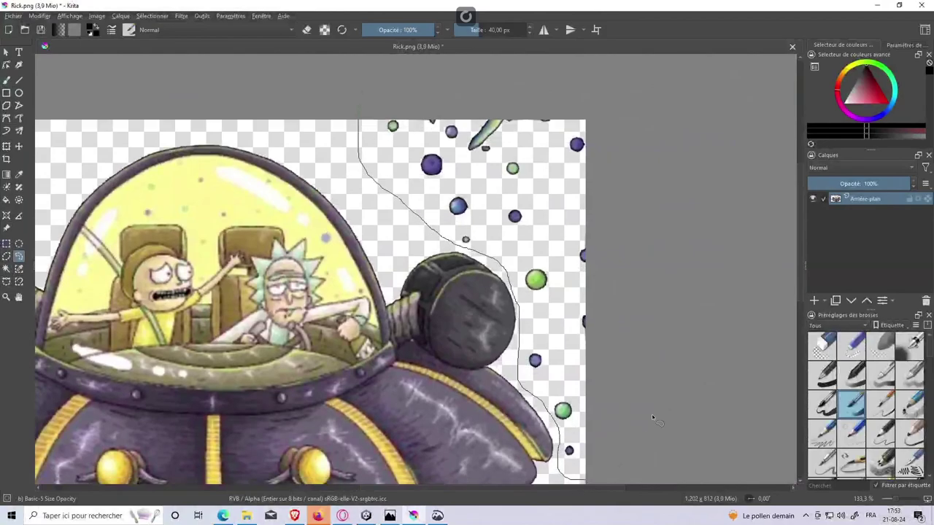
pyautogui.moveTo(525, 106); pyautogui.dragTo(367, 95)
pyautogui.press('Delete')
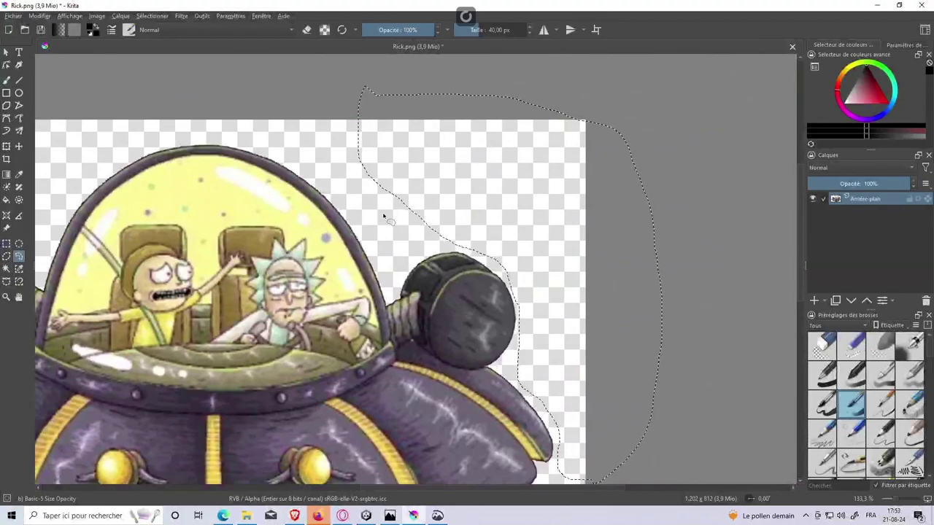
# Lasso the planets below the ship and the bubbles along its left and bottom.
pyautogui.moveTo(342, 249); pyautogui.dragTo(545, 107)
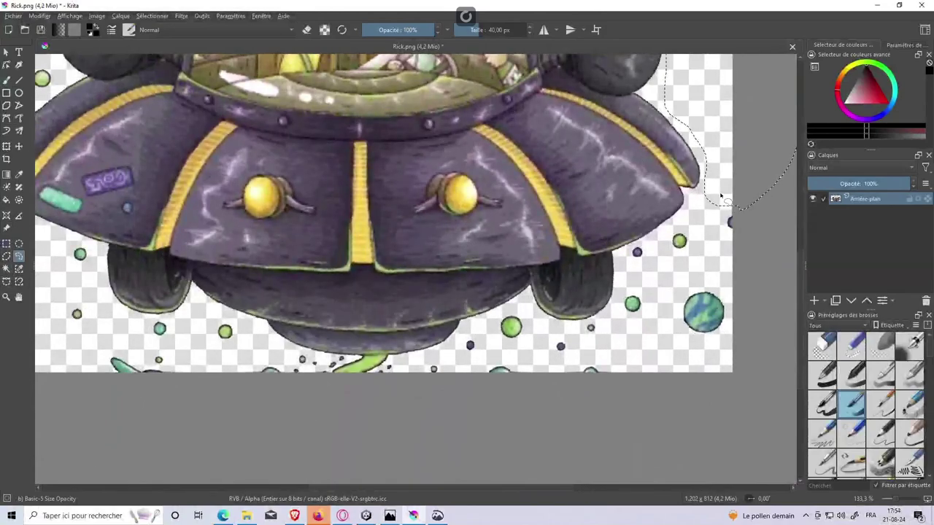
pyautogui.moveTo(717, 194)
pyautogui.mouseDown()
pyautogui.moveTo(717, 231)
pyautogui.moveTo(676, 232)
pyautogui.moveTo(632, 256)
pyautogui.moveTo(622, 314)
pyautogui.moveTo(598, 328)
pyautogui.moveTo(478, 327)
pyautogui.moveTo(451, 359)
pyautogui.moveTo(409, 383)
pyautogui.moveTo(726, 358)
pyautogui.mouseUp()
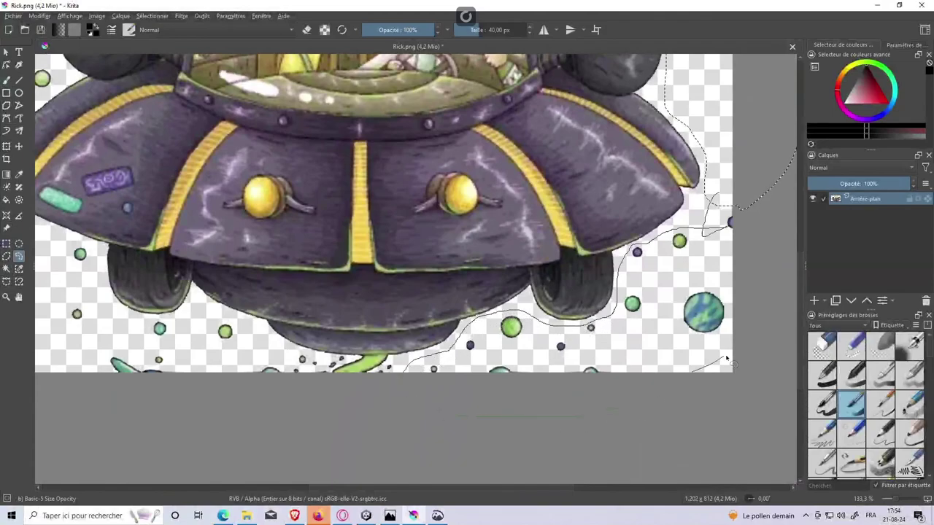
pyautogui.moveTo(766, 271)
pyautogui.mouseDown()
pyautogui.moveTo(785, 179)
pyautogui.moveTo(708, 212)
pyautogui.moveTo(722, 227)
pyautogui.mouseUp()
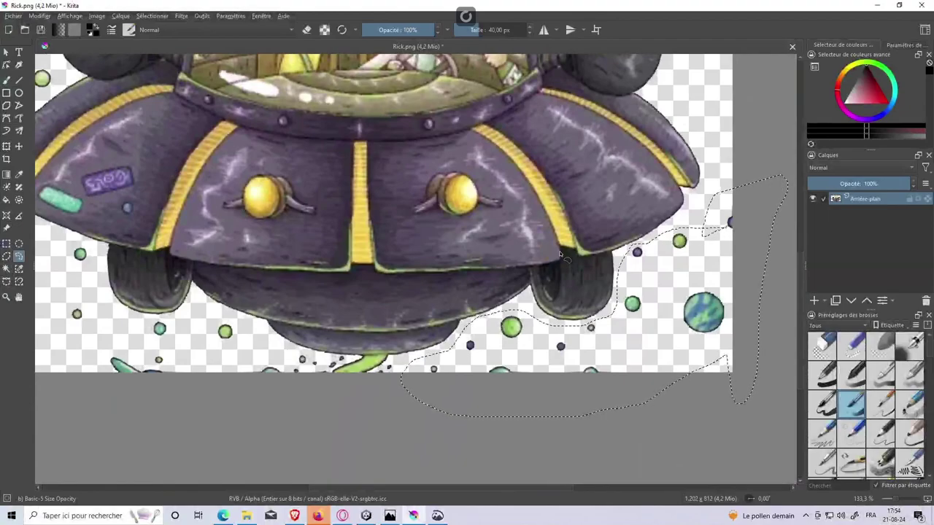
pyautogui.moveTo(348, 262)
pyautogui.mouseDown()
pyautogui.moveTo(548, 218)
pyautogui.moveTo(547, 251)
pyautogui.moveTo(577, 352)
pyautogui.mouseUp()
pyautogui.moveTo(194, 135)
pyautogui.mouseDown()
pyautogui.moveTo(270, 136)
pyautogui.moveTo(297, 174)
pyautogui.moveTo(266, 199)
pyautogui.mouseUp()
pyautogui.moveTo(204, 255)
pyautogui.mouseDown()
pyautogui.moveTo(241, 293)
pyautogui.moveTo(332, 349)
pyautogui.moveTo(348, 415)
pyautogui.moveTo(467, 422)
pyautogui.moveTo(605, 453)
pyautogui.mouseUp()
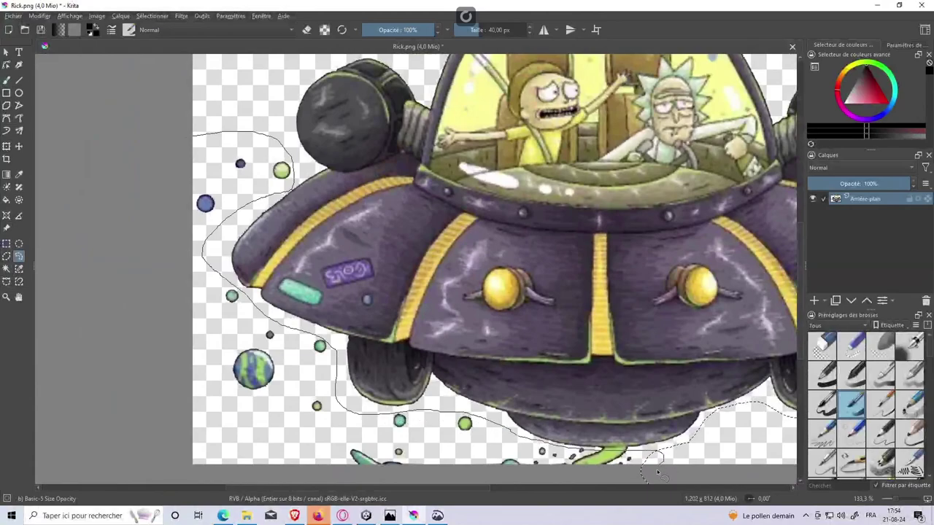
pyautogui.moveTo(656, 472); pyautogui.dragTo(155, 171)
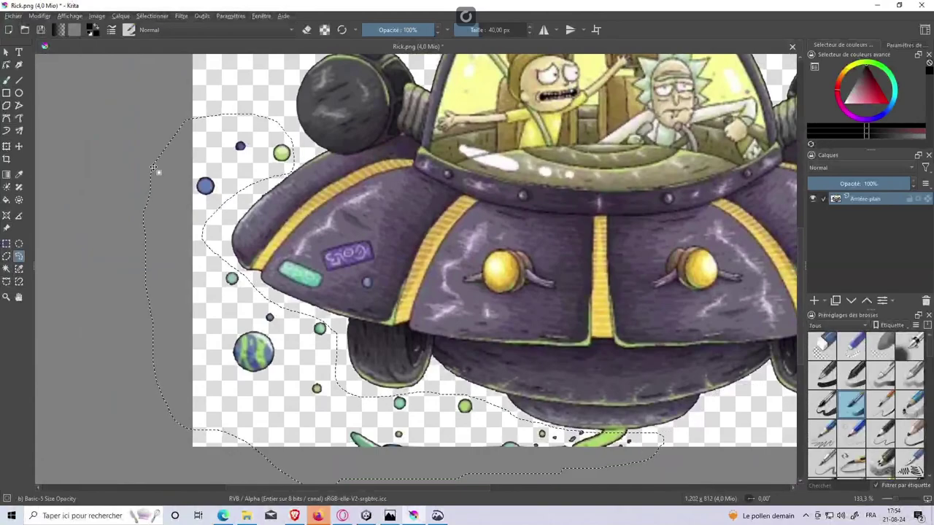
# Add two empty paint layers, then erase the lassoed bubbles on Arrière-plan.
pyautogui.hotkey('ctrl', 'c')
pyautogui.hotkey('ctrl', 'v')
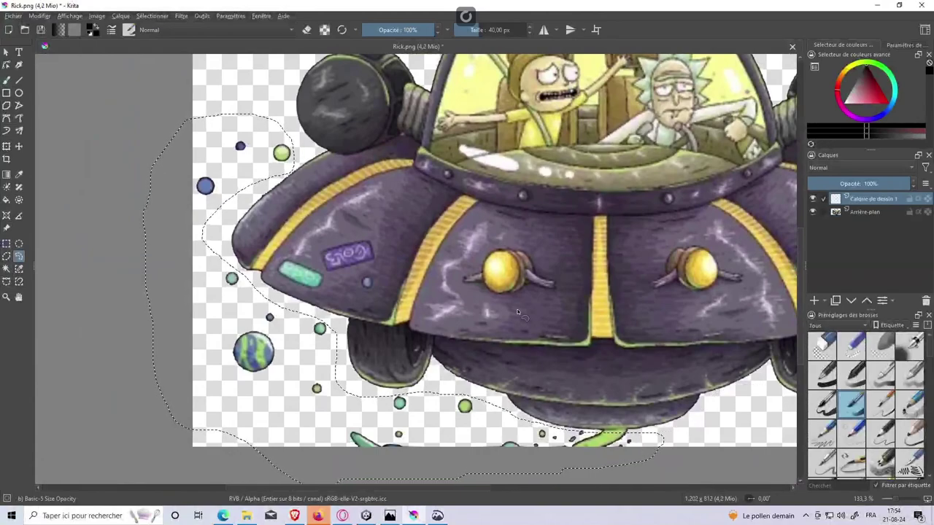
pyautogui.hotkey('ctrl', 'v')
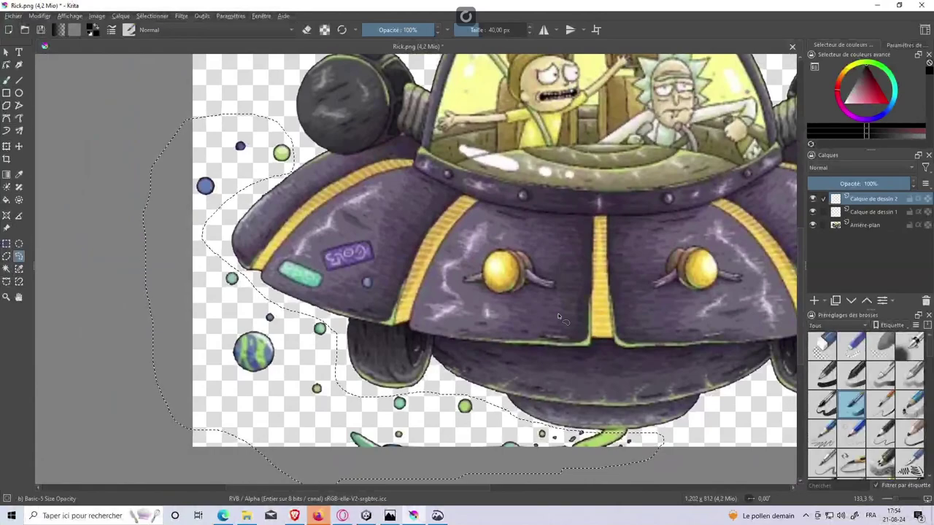
pyautogui.click(865, 224)
pyautogui.press('Delete')
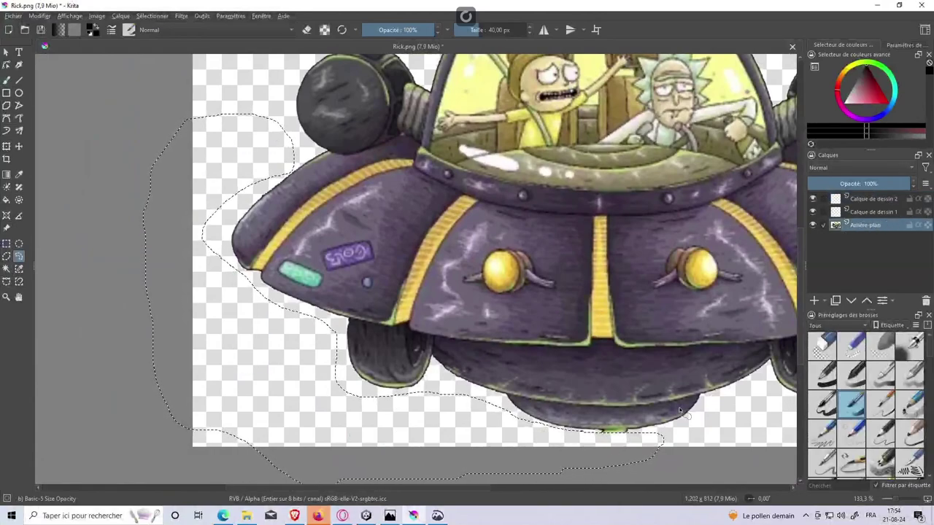
# Lasso and erase the last dark speck just below the spaceship's hull.
pyautogui.scroll(2, 680, 413)
pyautogui.scroll(2, 570, 332)
pyautogui.scroll(3, 492, 305)
pyautogui.scroll(2, 467, 289)
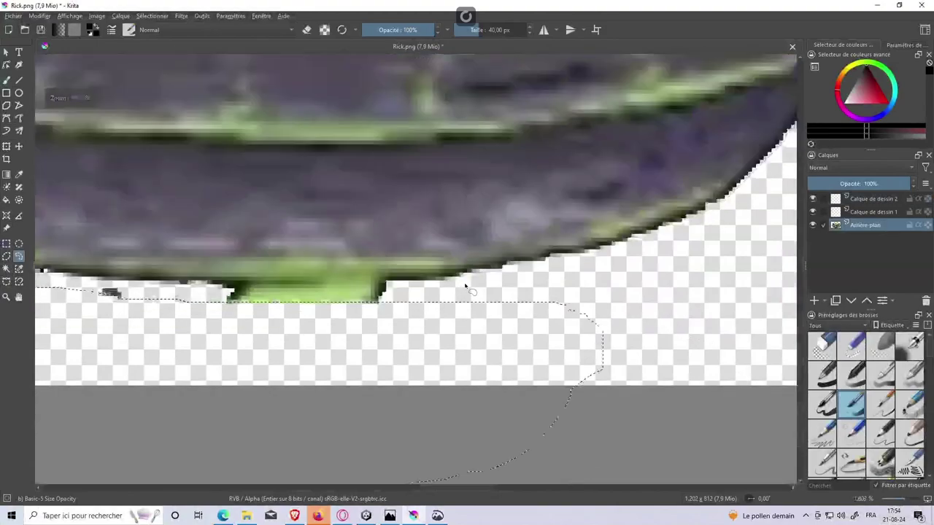
pyautogui.scroll(-2, 467, 288)
pyautogui.scroll(-2, 518, 290)
pyautogui.hotkey('ctrl', 'shift', 'a')
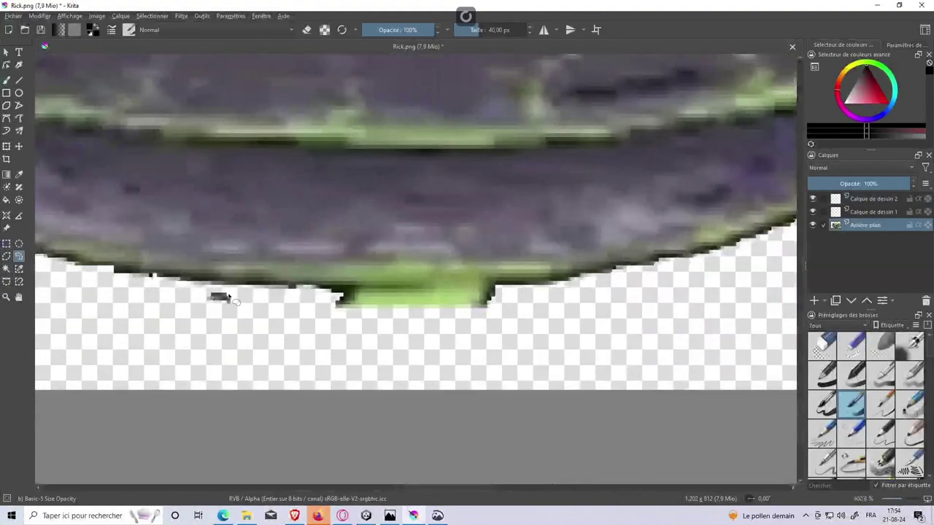
pyautogui.moveTo(173, 313); pyautogui.dragTo(219, 295)
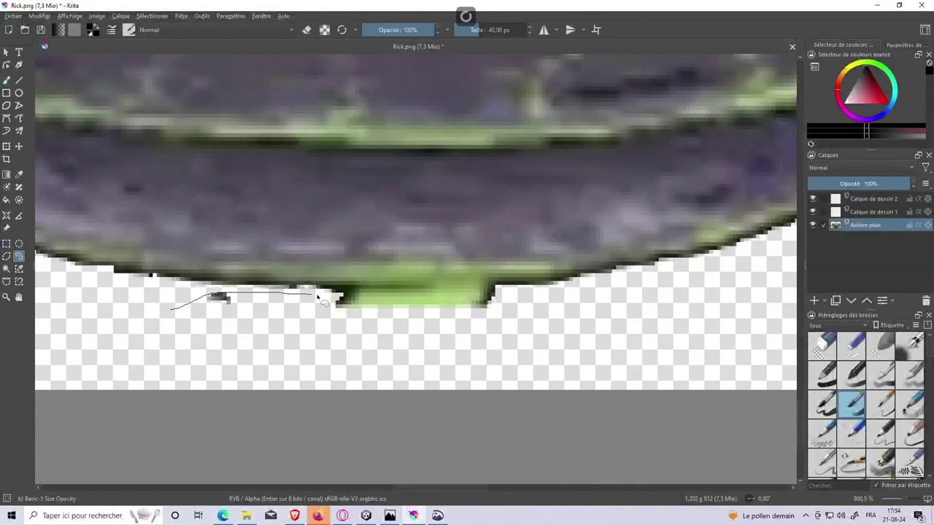
pyautogui.moveTo(533, 299); pyautogui.dragTo(157, 309)
pyautogui.click(321, 301)
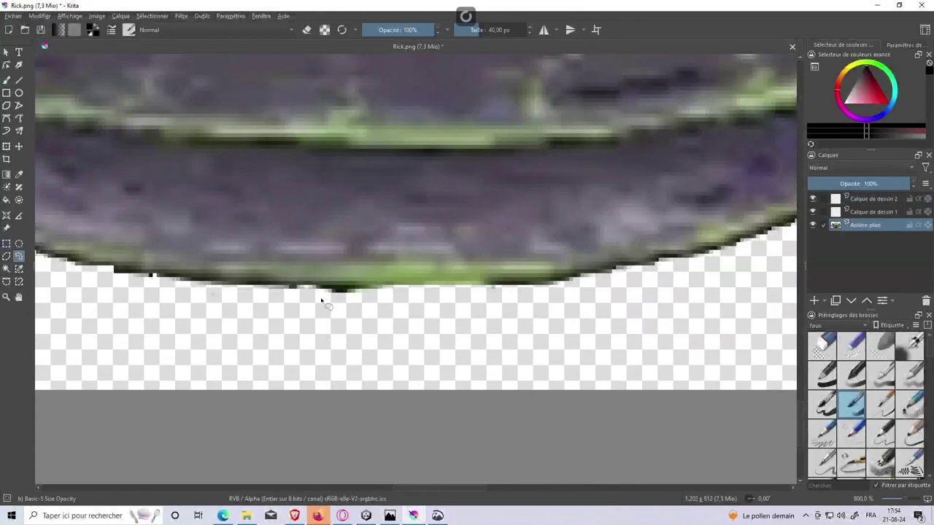
pyautogui.moveTo(370, 292); pyautogui.dragTo(282, 309)
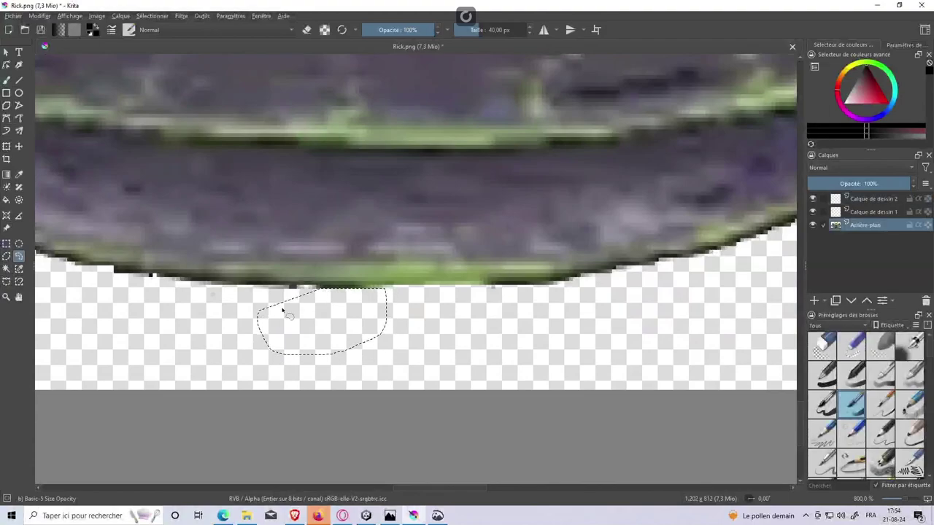
# Scroll and pan the view to inspect the cleaned-up spaceship.
pyautogui.scroll(-4, 428, 248)
pyautogui.scroll(-8, 428, 248)
pyautogui.scroll(6, 459, 231)
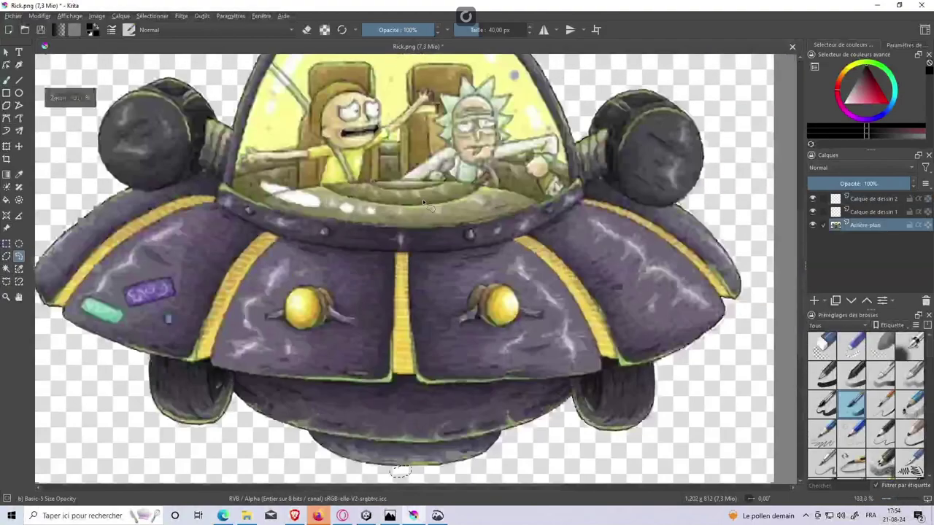
pyautogui.scroll(-4, 451, 233)
pyautogui.scroll(3, 459, 235)
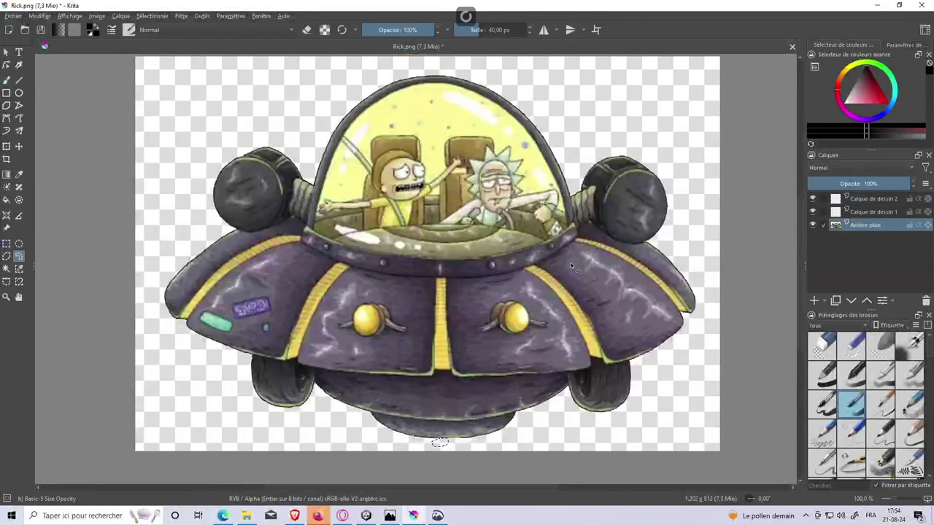
pyautogui.scroll(-4, 571, 266)
pyautogui.scroll(2, 572, 267)
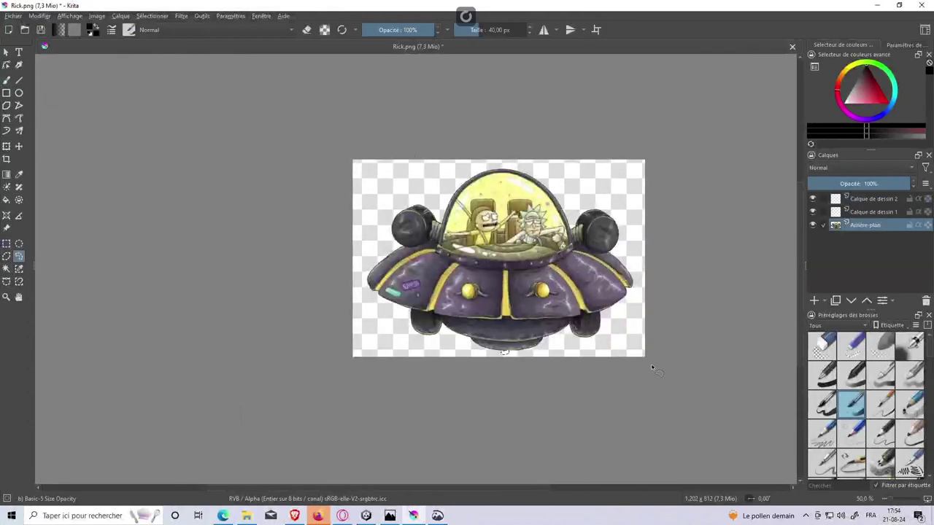
pyautogui.moveTo(602, 232); pyautogui.dragTo(577, 228)
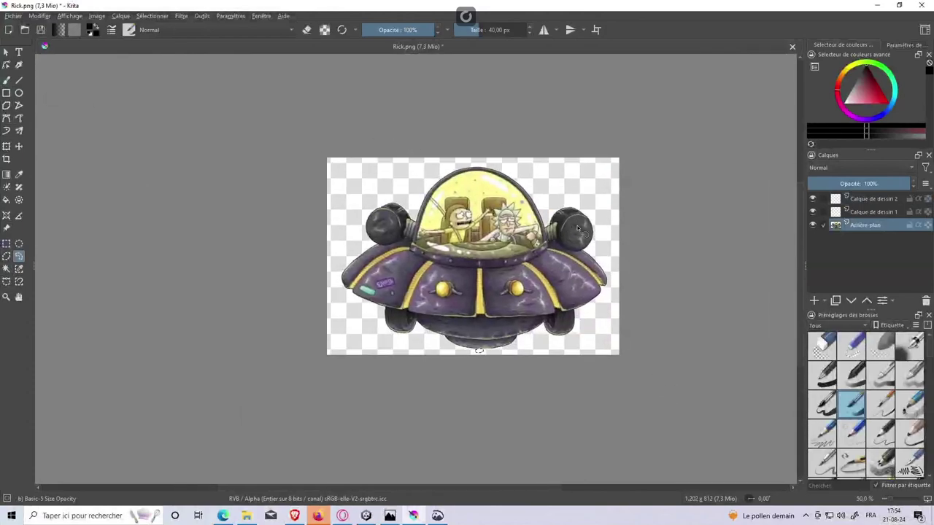
# Select all and resize the canvas to 2048 × 2048 px via Redimensionner le tableau.
pyautogui.click(19, 16)
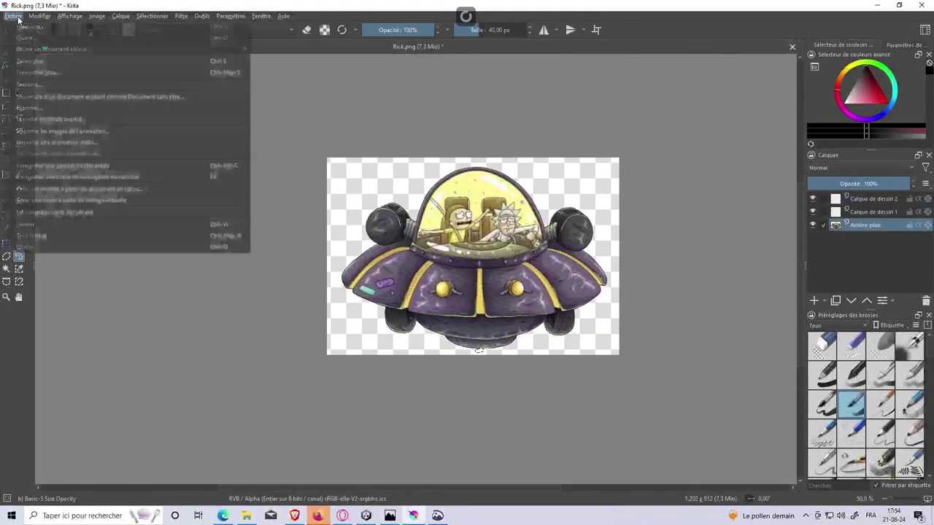
pyautogui.click(426, 139)
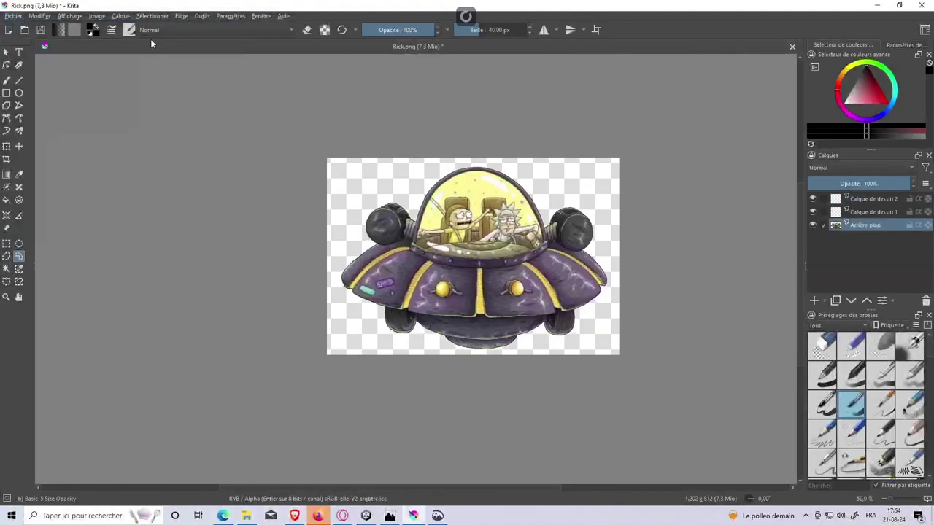
pyautogui.hotkey('ctrl', 'a')
pyautogui.click(90, 15)
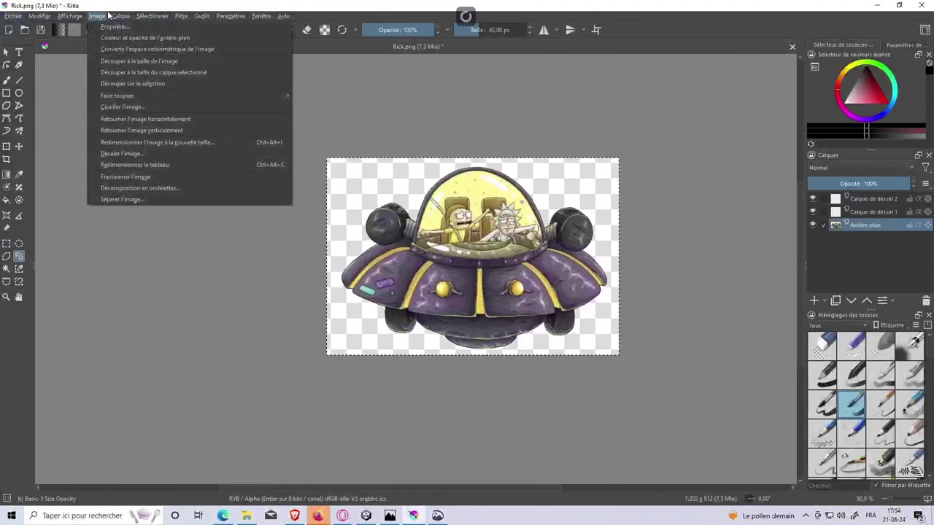
pyautogui.click(147, 164)
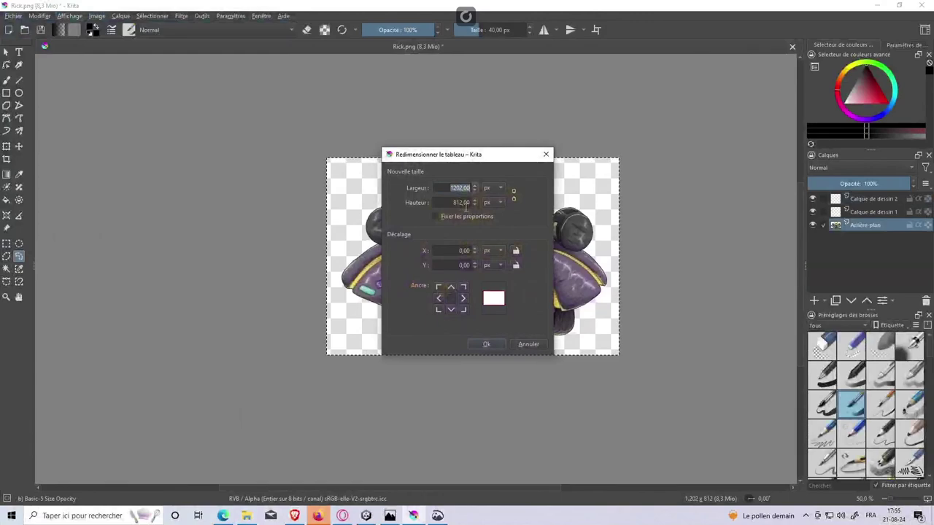
pyautogui.moveTo(470, 159); pyautogui.dragTo(226, 137)
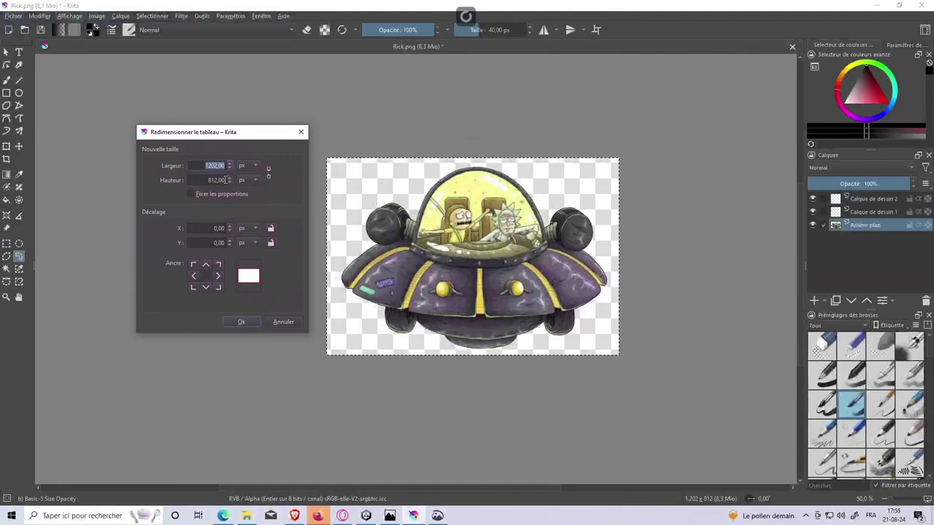
pyautogui.write('2048')
pyautogui.press('Tab')
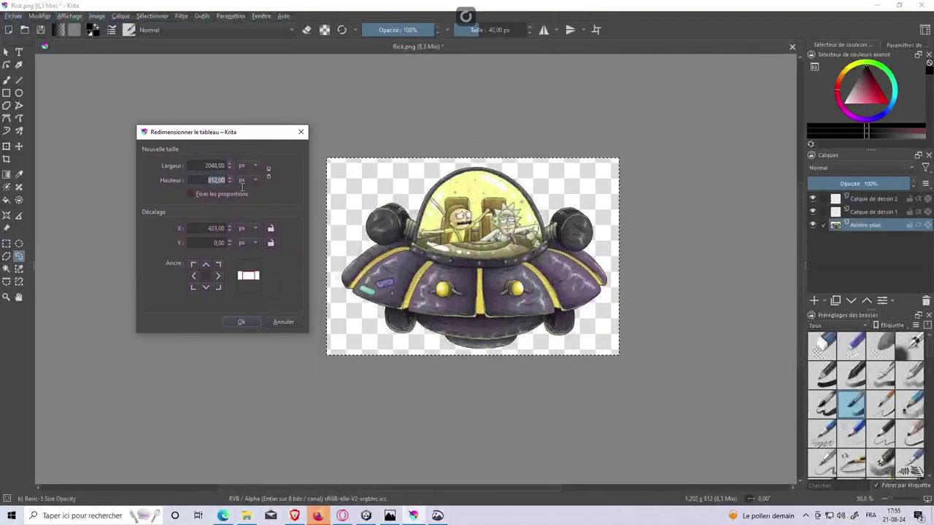
pyautogui.write('2048')
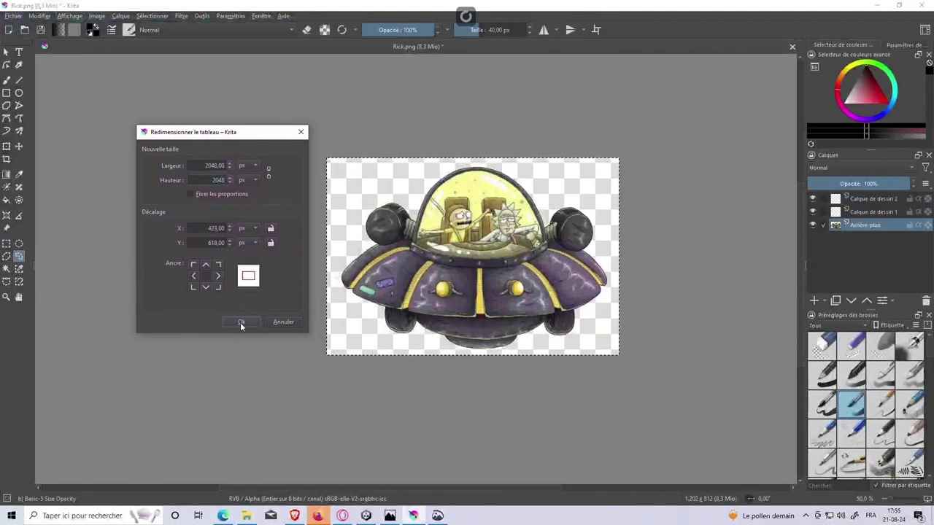
pyautogui.click(240, 322)
pyautogui.scroll(-2, 523, 216)
# Deselect and scale the spaceship down around its centre with the Transform tool.
pyautogui.scroll(1, 523, 216)
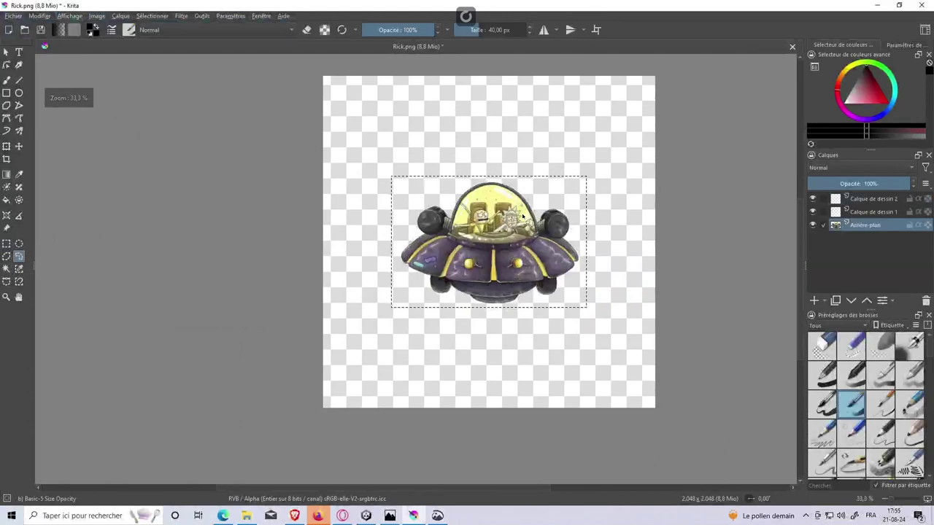
pyautogui.scroll(1, 583, 202)
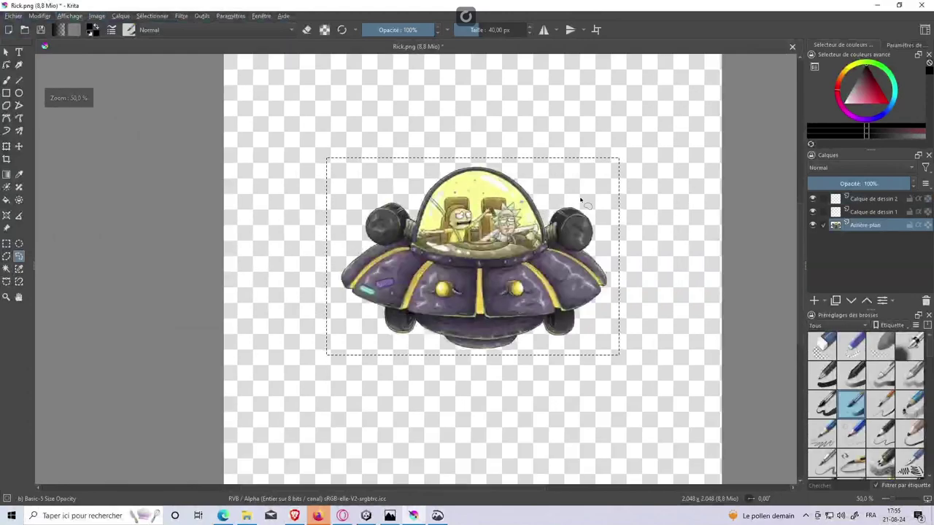
pyautogui.click(6, 244)
pyautogui.click(231, 213)
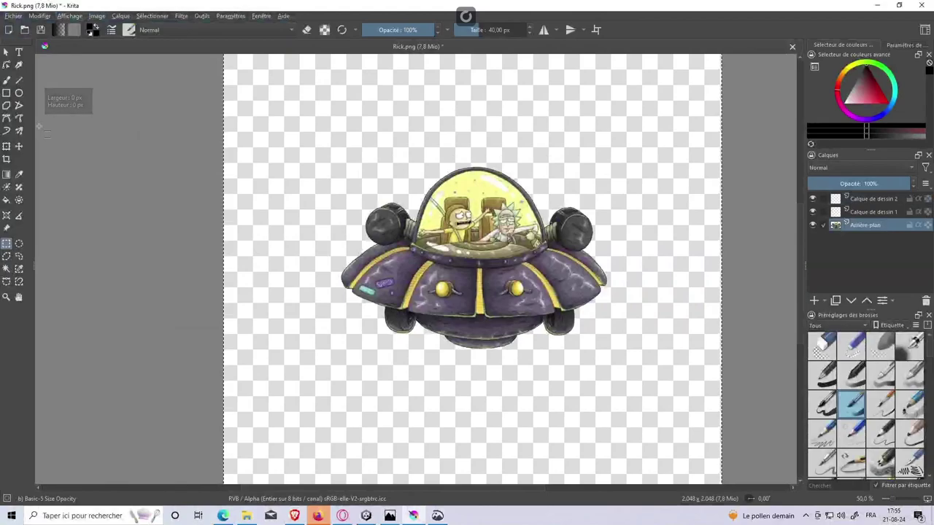
pyautogui.moveTo(305, 160); pyautogui.dragTo(732, 437)
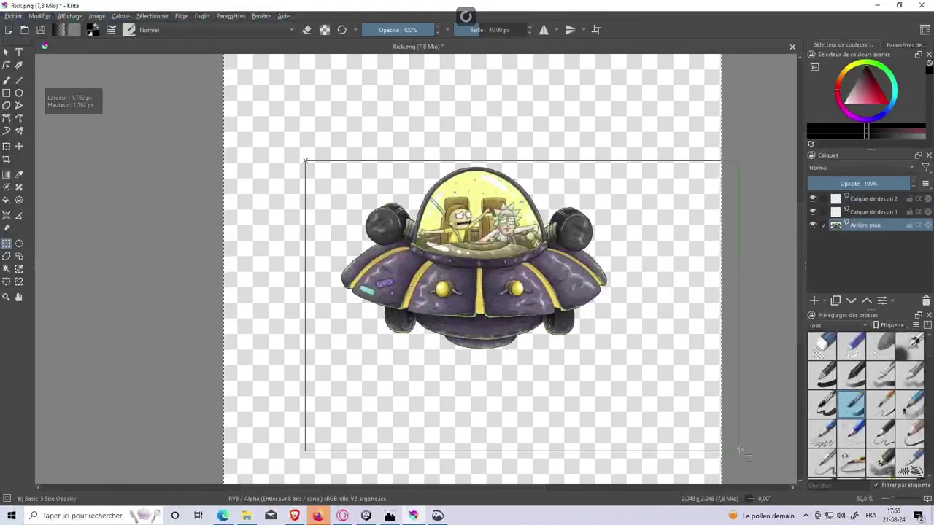
pyautogui.click(168, 229)
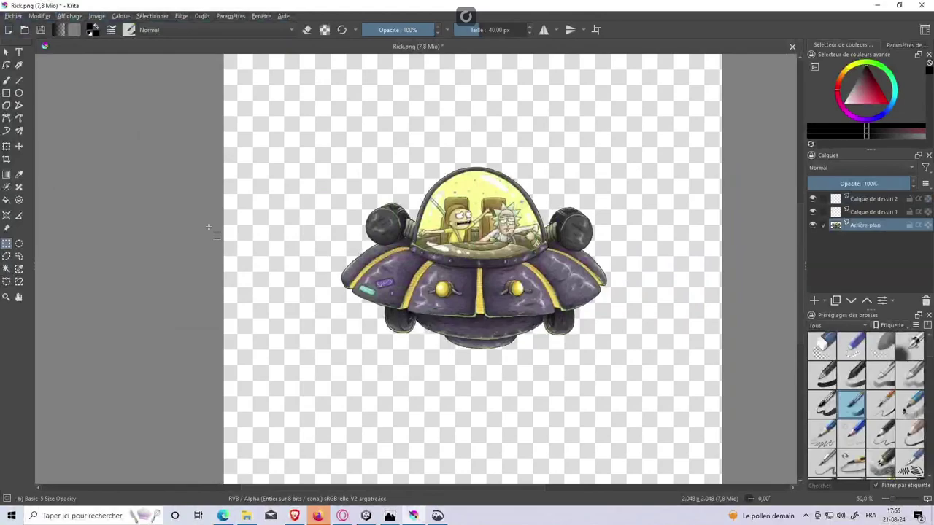
pyautogui.click(5, 148)
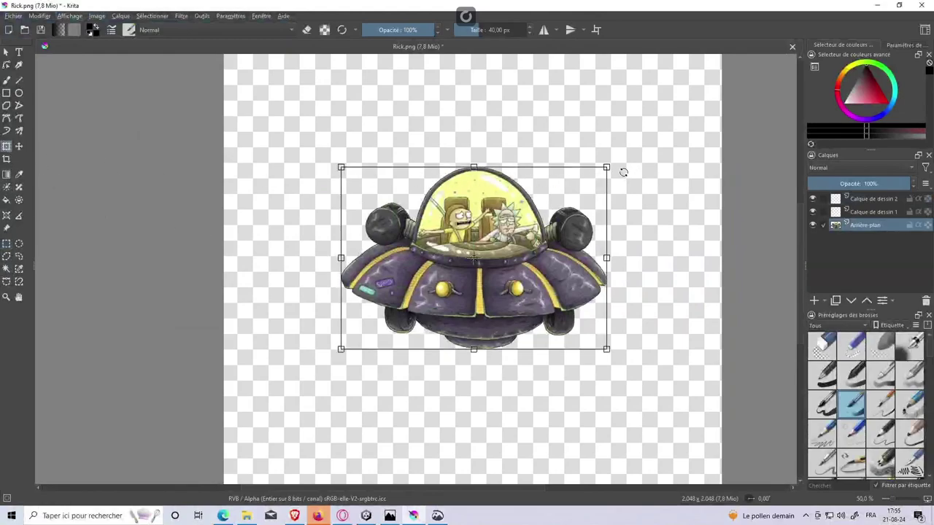
pyautogui.moveTo(604, 170); pyautogui.dragTo(574, 192)
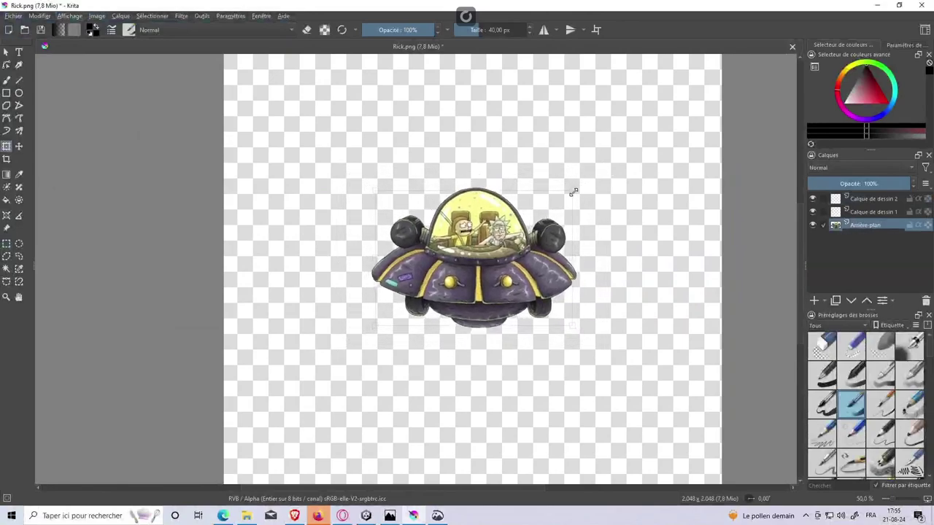
pyautogui.click(74, 17)
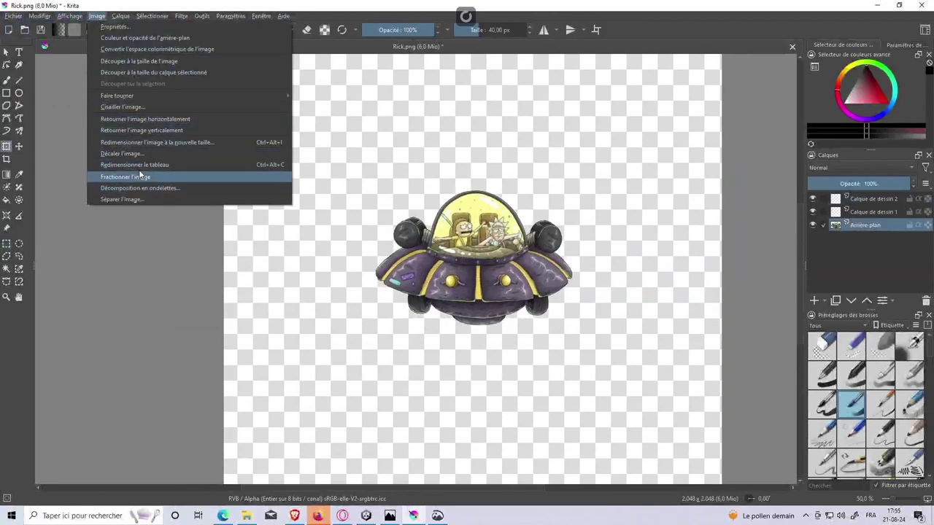
pyautogui.click(157, 142)
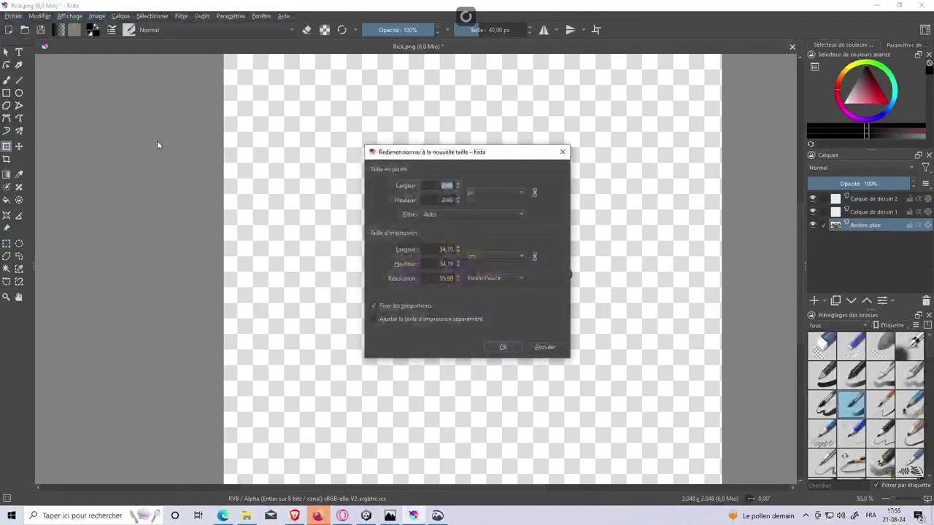
pyautogui.write('120')
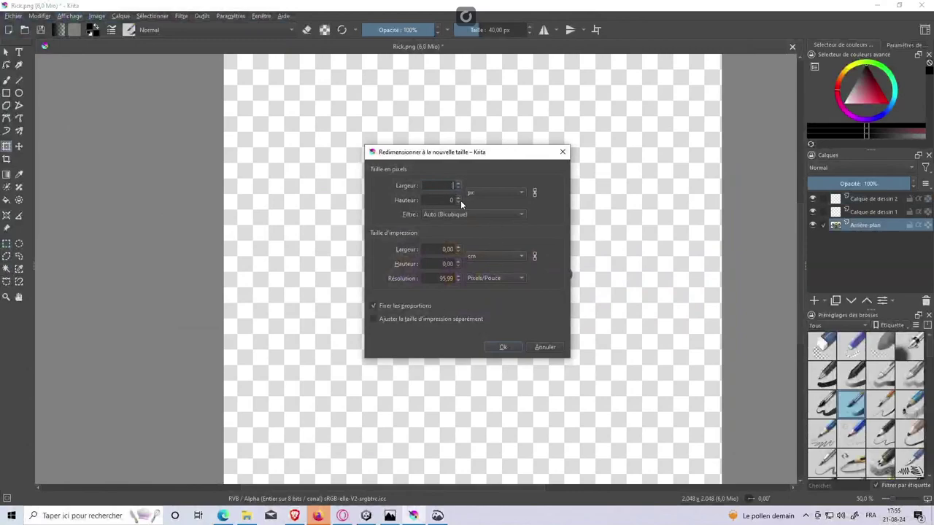
pyautogui.write('1024')
pyautogui.click(504, 347)
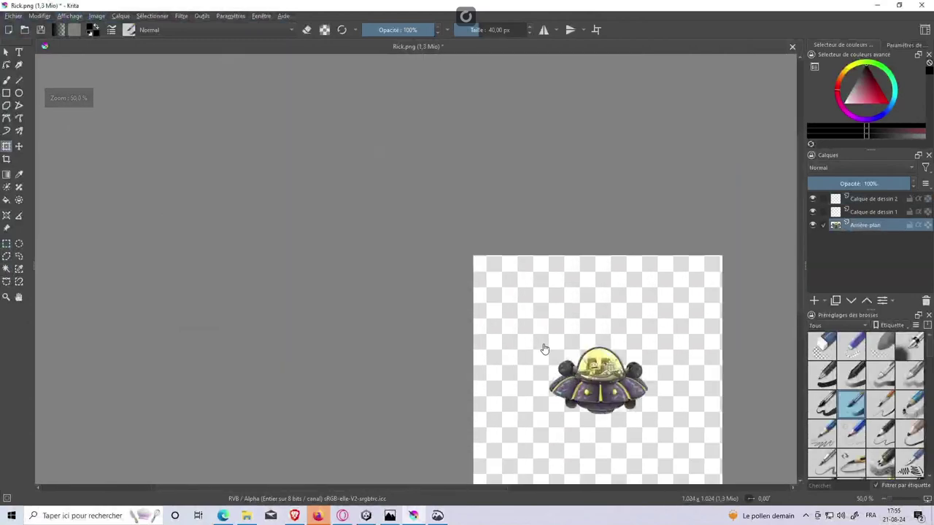
pyautogui.hotkey('ctrl', 'z')
pyautogui.scroll(-1, 511, 309)
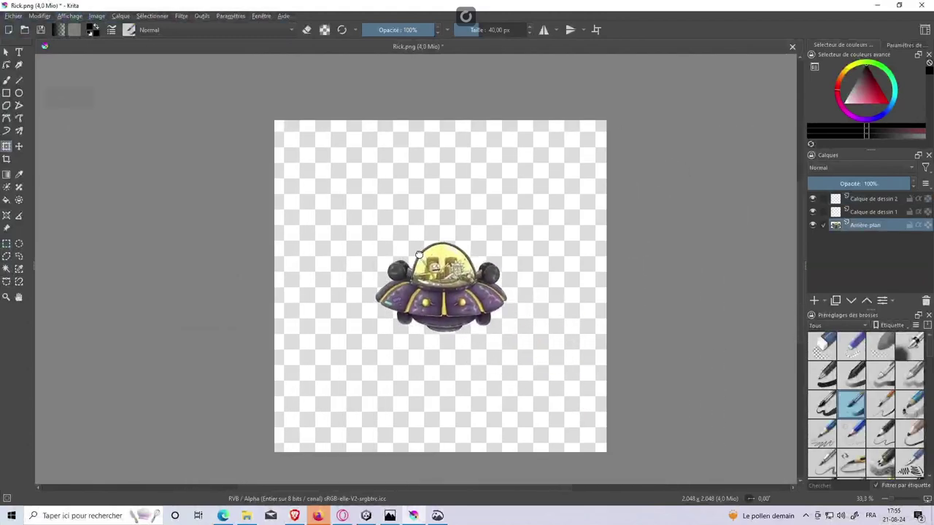
pyautogui.click(97, 16)
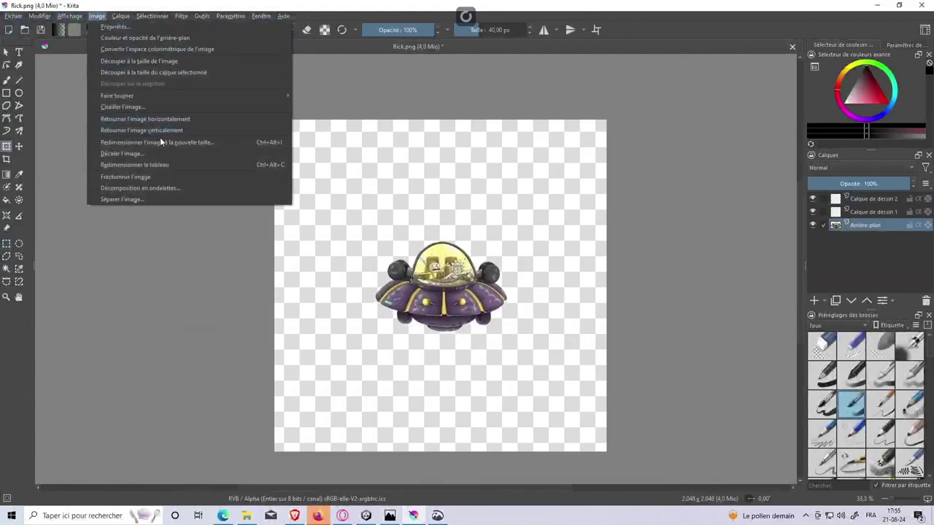
# Set Largeur and Hauteur to 1024 in Redimensionner le tableau and apply.
pyautogui.click(158, 164)
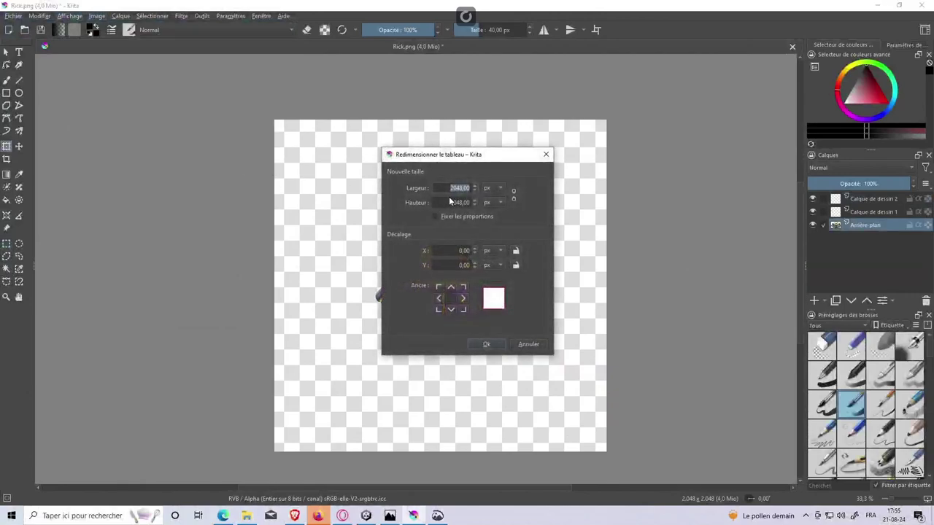
pyautogui.write('1024')
pyautogui.press('Tab')
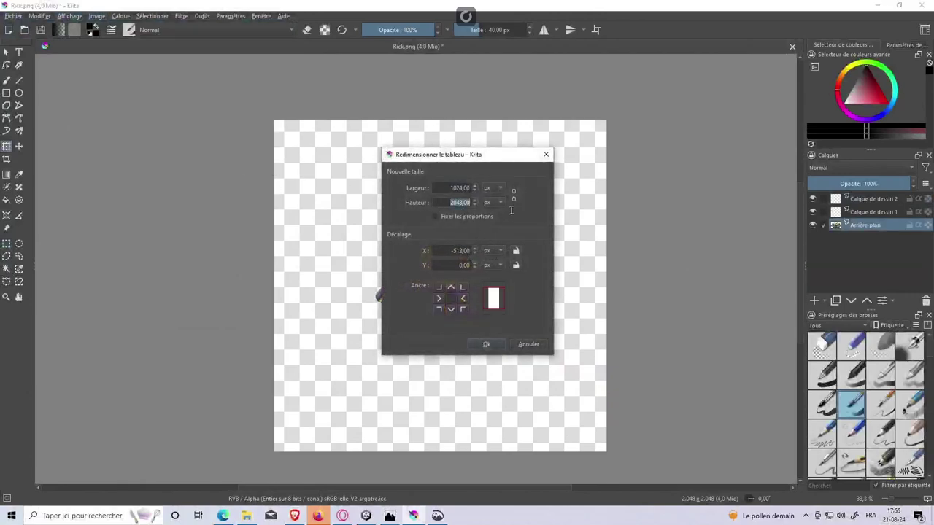
pyautogui.write('1024')
pyautogui.click(498, 345)
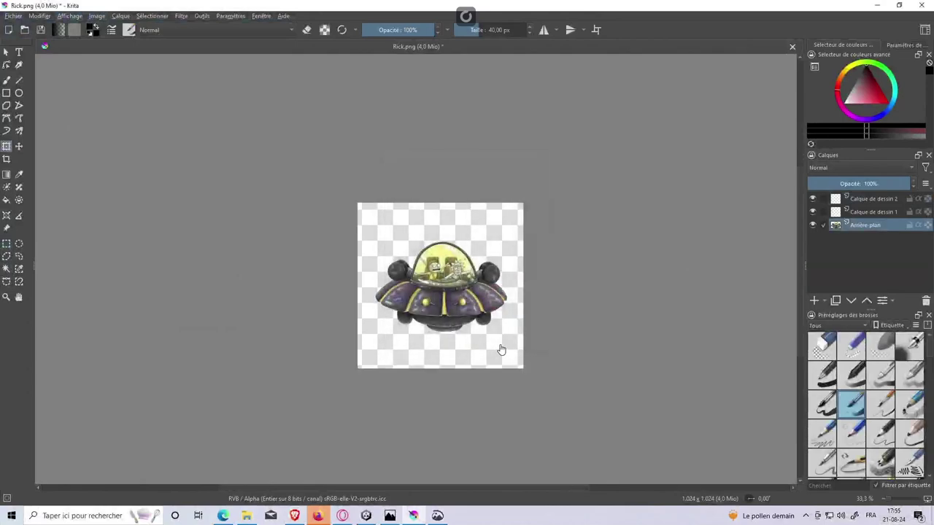
pyautogui.keyDown('ctrl'); pyautogui.scroll(3, 496, 329); pyautogui.keyUp('ctrl')
pyautogui.keyDown('ctrl'); pyautogui.scroll(-1, 490, 323); pyautogui.keyUp('ctrl')
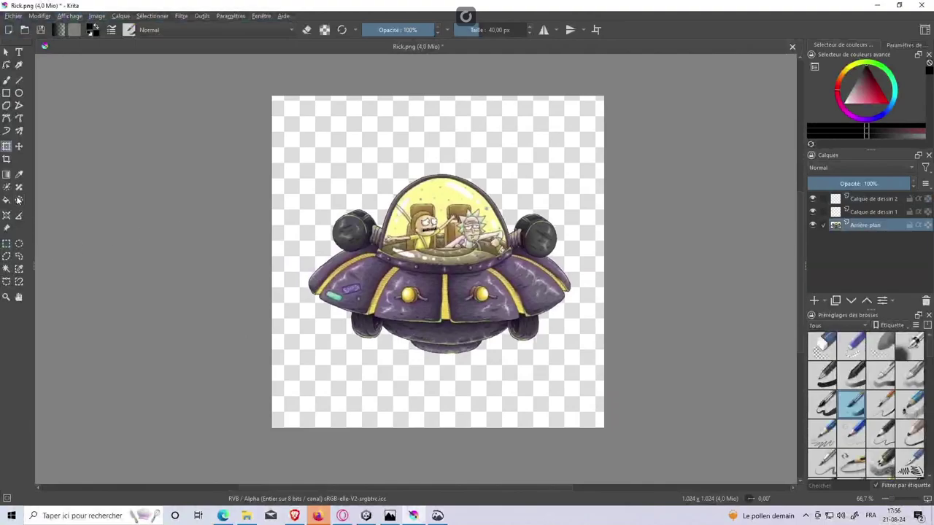
# Move the spaceship up and enlarge it to roughly the canvas width.
pyautogui.click(7, 147)
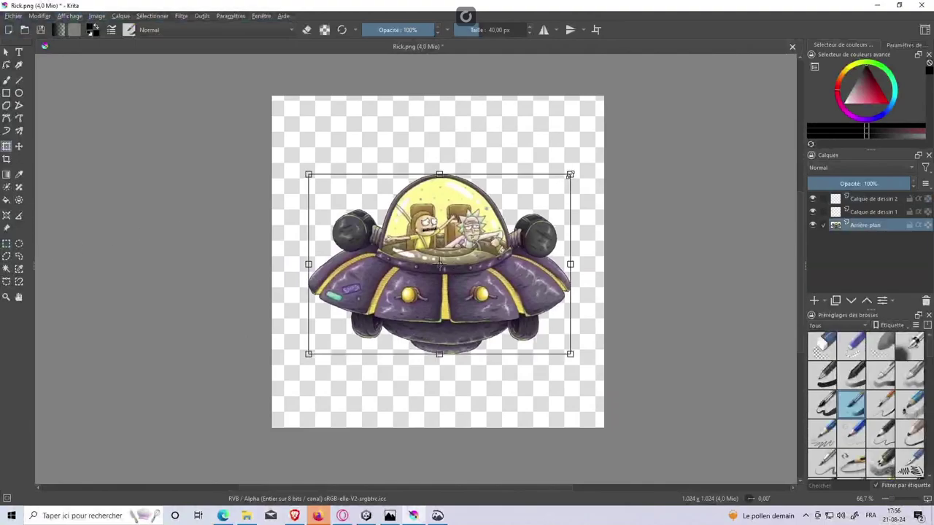
pyautogui.moveTo(441, 295); pyautogui.dragTo(402, 214)
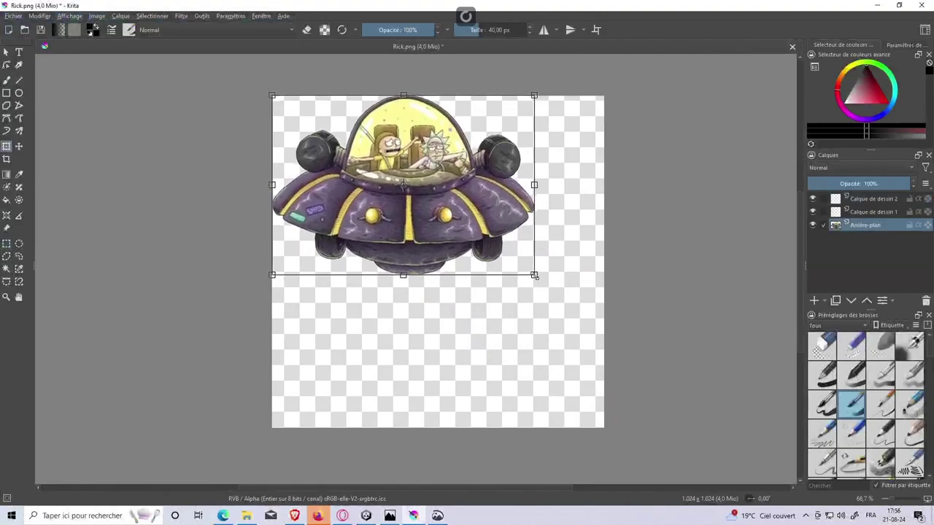
pyautogui.moveTo(536, 277); pyautogui.dragTo(603, 322)
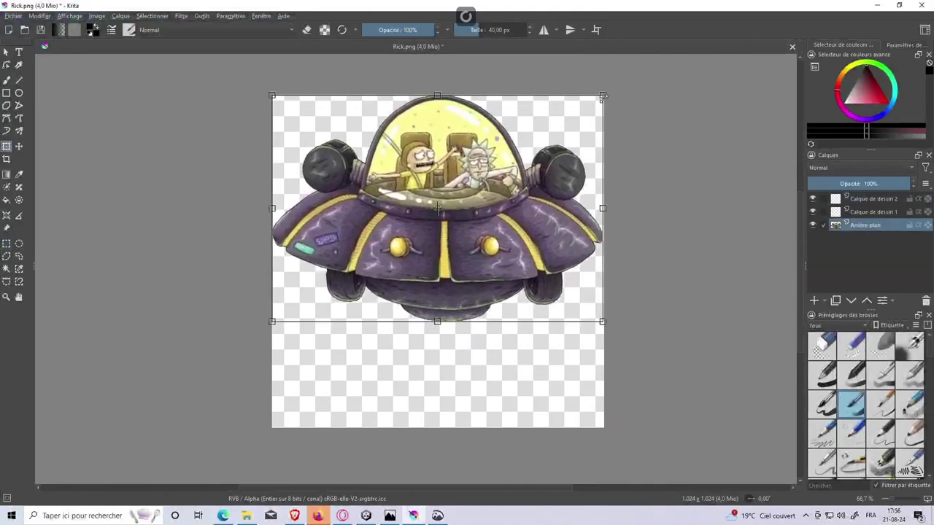
pyautogui.moveTo(603, 96)
pyautogui.mouseDown()
pyautogui.moveTo(591, 103)
pyautogui.moveTo(607, 92)
pyautogui.moveTo(614, 105)
pyautogui.moveTo(598, 107)
pyautogui.mouseUp()
pyautogui.moveTo(601, 322)
pyautogui.mouseDown()
pyautogui.moveTo(559, 296)
pyautogui.moveTo(573, 302)
pyautogui.mouseUp()
pyautogui.moveTo(537, 391); pyautogui.dragTo(545, 350)
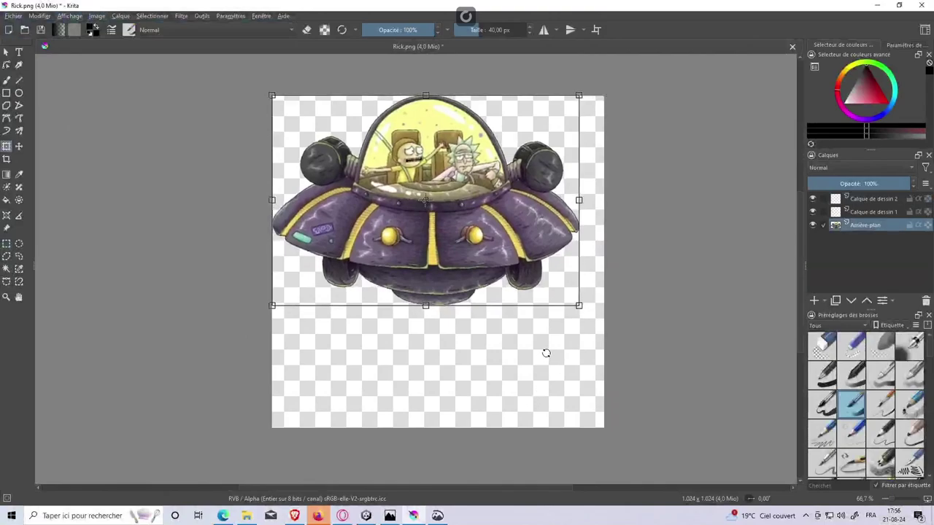
# Fine-tune the ship's scale to fit just inside the canvas and apply the transform.
pyautogui.hotkey('ctrl', 'z')
pyautogui.hotkey('ctrl', 'z')
pyautogui.moveTo(604, 321)
pyautogui.mouseDown()
pyautogui.moveTo(576, 308)
pyautogui.moveTo(567, 333)
pyautogui.moveTo(563, 323)
pyautogui.mouseUp()
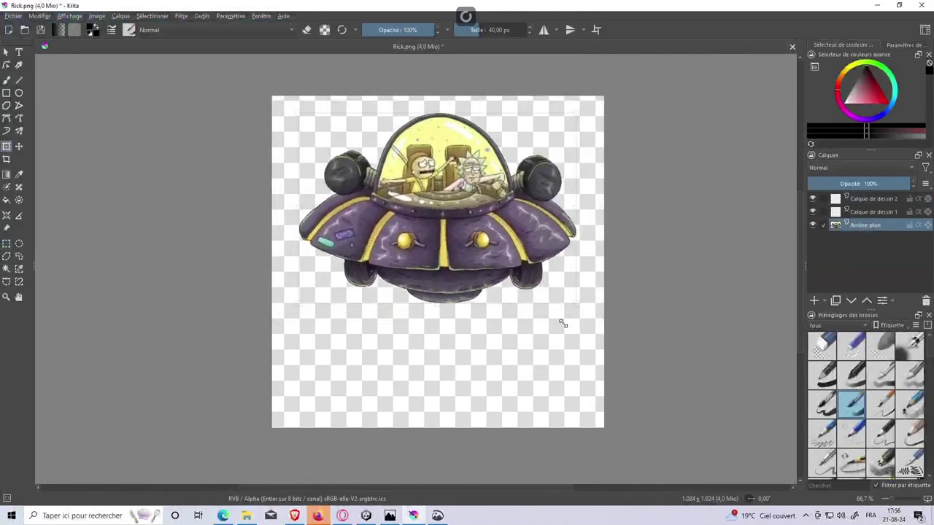
pyautogui.hotkey('ctrl', 'z')
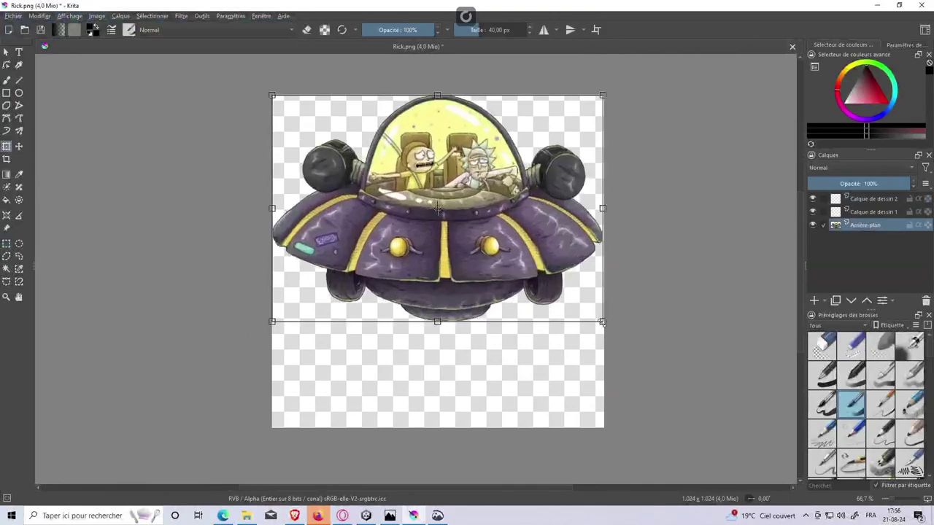
pyautogui.moveTo(601, 321)
pyautogui.mouseDown()
pyautogui.moveTo(589, 319)
pyautogui.moveTo(573, 340)
pyautogui.moveTo(581, 343)
pyautogui.mouseUp()
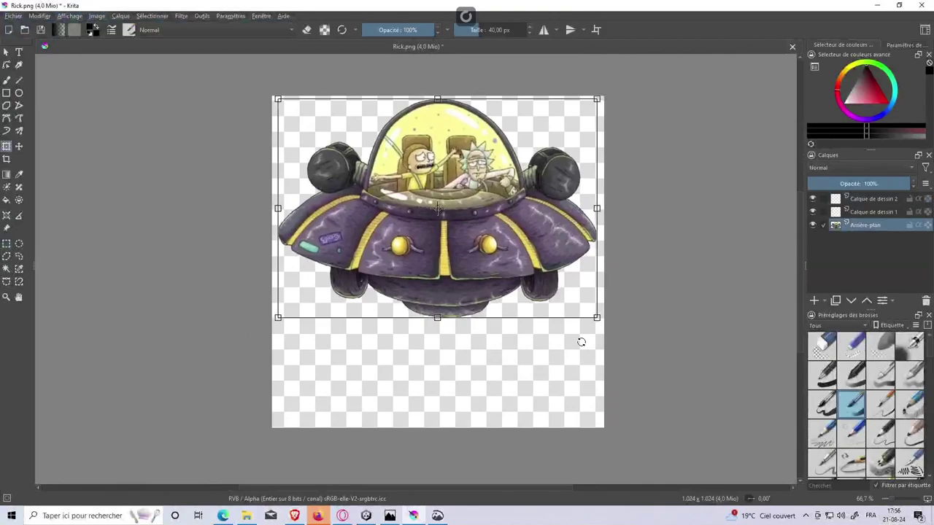
pyautogui.press('Return')
pyautogui.click(21, 245)
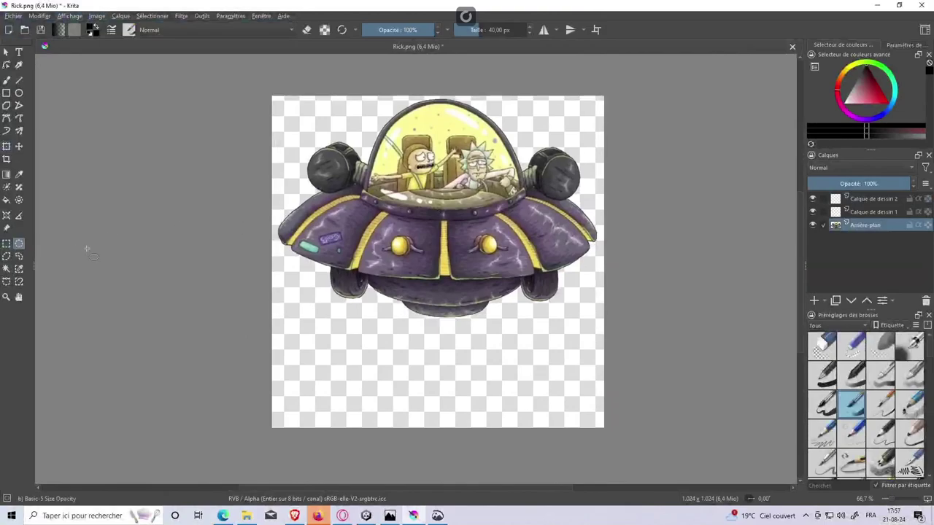
# Draw a large black circle guide filling the canvas on Calque de dessin 1.
pyautogui.click(19, 93)
pyautogui.click(868, 216)
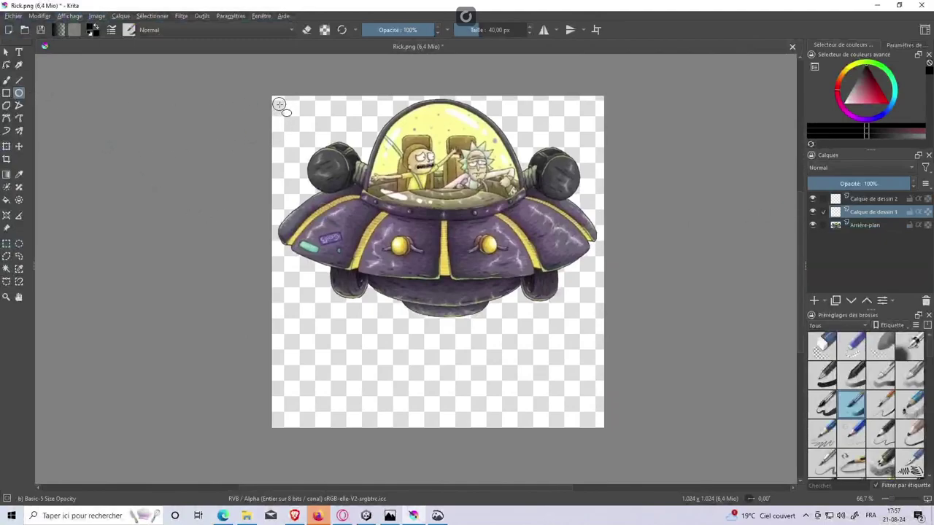
pyautogui.moveTo(279, 104); pyautogui.dragTo(597, 421)
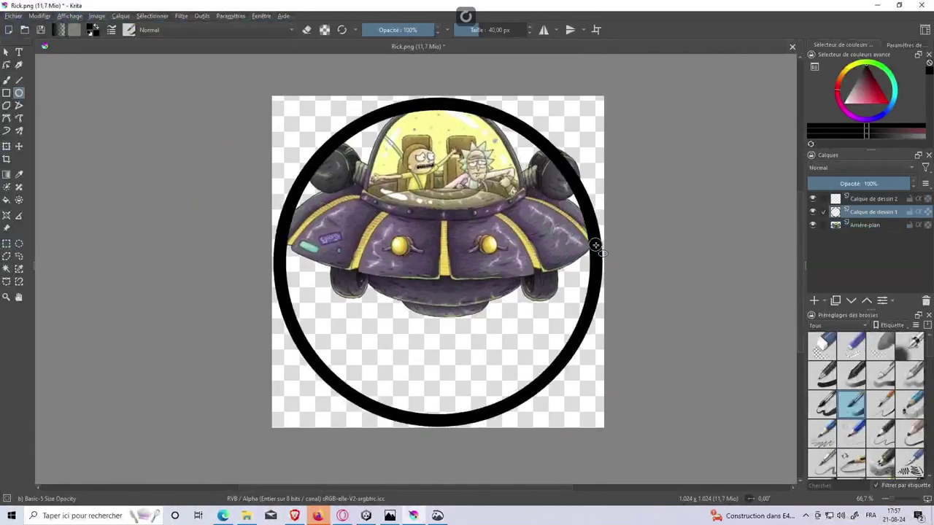
# Nudge the ship on Arrière-plan down to centre it, then hide the circle guide.
pyautogui.click(874, 226)
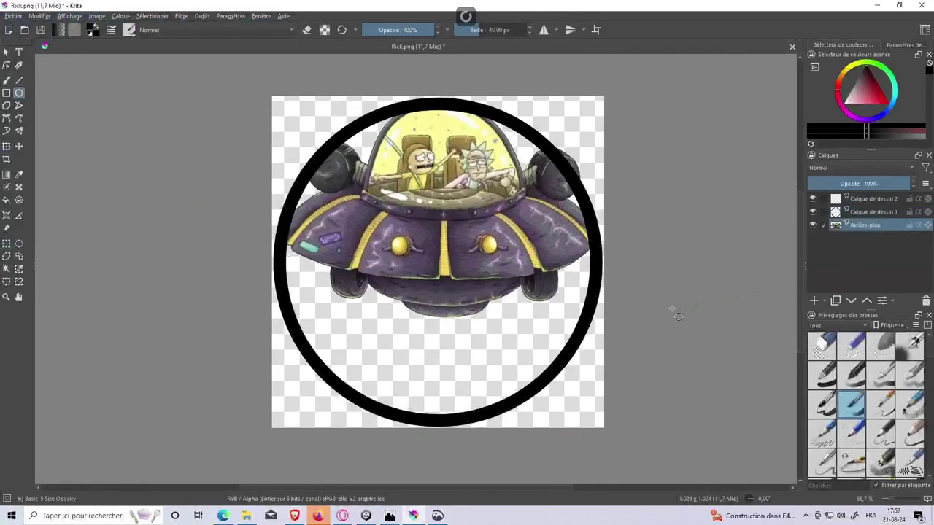
pyautogui.click(6, 147)
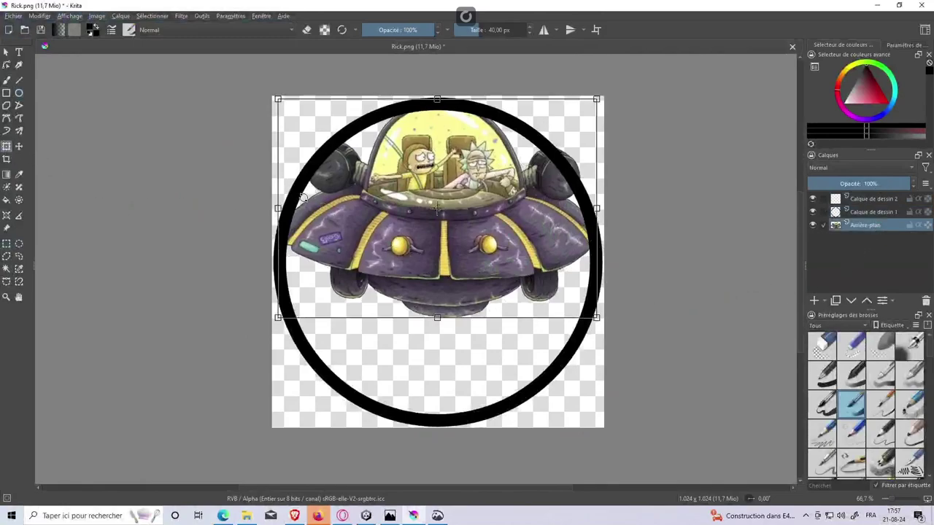
pyautogui.moveTo(370, 197); pyautogui.dragTo(370, 208)
pyautogui.press('Down')
pyautogui.press('Down')
pyautogui.press('Down')
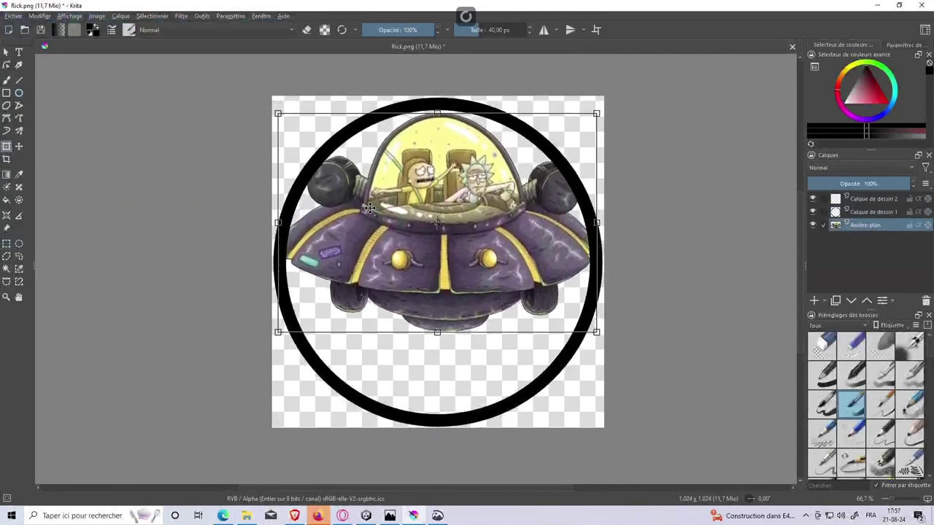
pyautogui.press('Down')
pyautogui.press('Down')
pyautogui.press('Down')
pyautogui.press('Down')
pyautogui.press('Down')
pyautogui.press('Down')
pyautogui.press('Down')
pyautogui.press('Down')
pyautogui.press('Down')
pyautogui.press('Down')
pyautogui.press('Down')
pyautogui.press('Down')
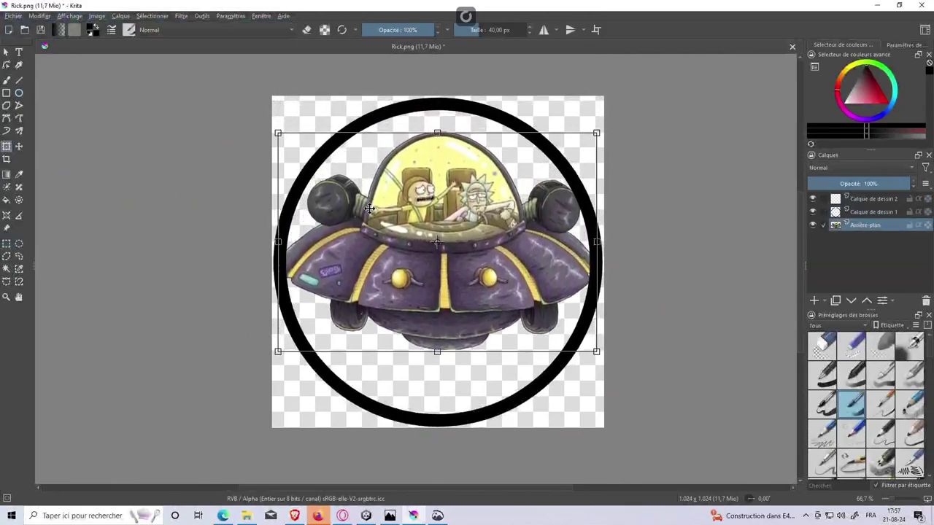
pyautogui.press('Down')
pyautogui.press('Down')
pyautogui.press('Down')
pyautogui.press('Down')
pyautogui.press('Down')
pyautogui.press('Down')
pyautogui.press('Down')
pyautogui.press('Down')
pyautogui.press('Down')
pyautogui.press('Down')
pyautogui.press('Down')
pyautogui.press('Down')
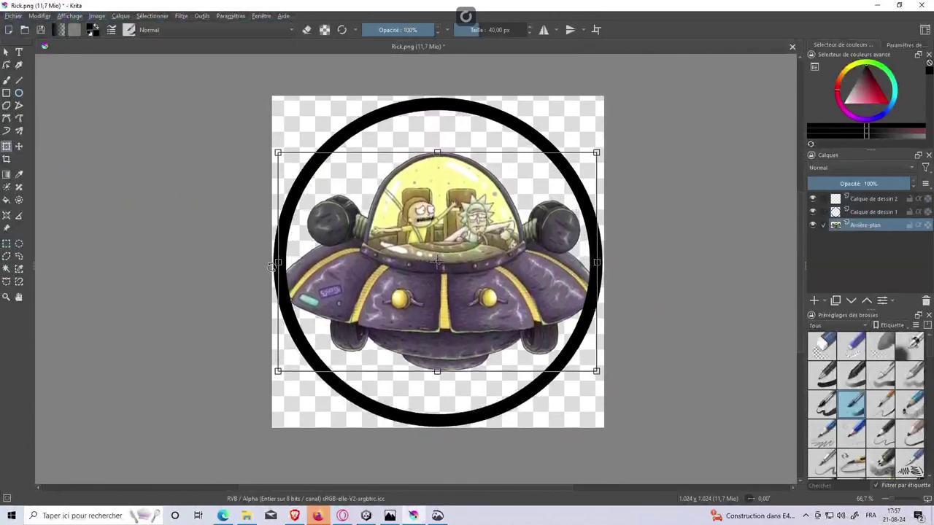
pyautogui.press('Down')
pyautogui.press('Down')
pyautogui.press('Down')
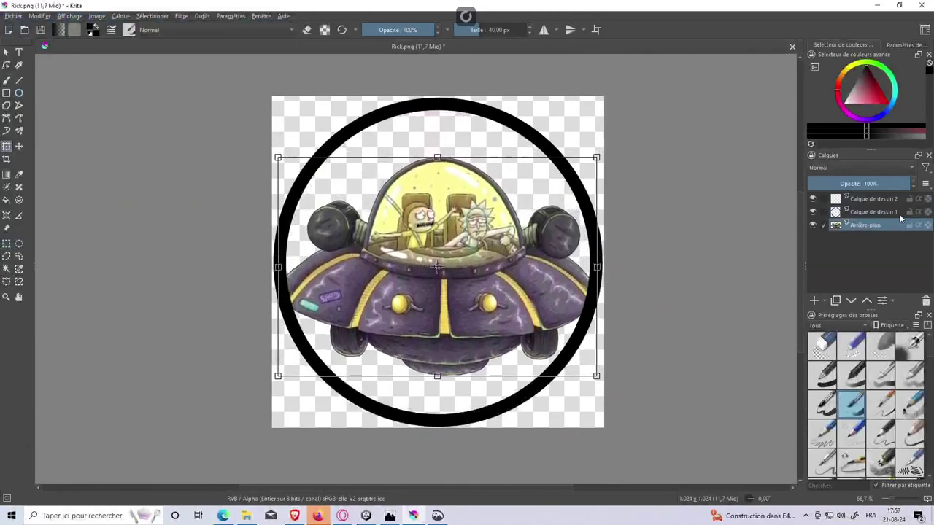
pyautogui.click(812, 212)
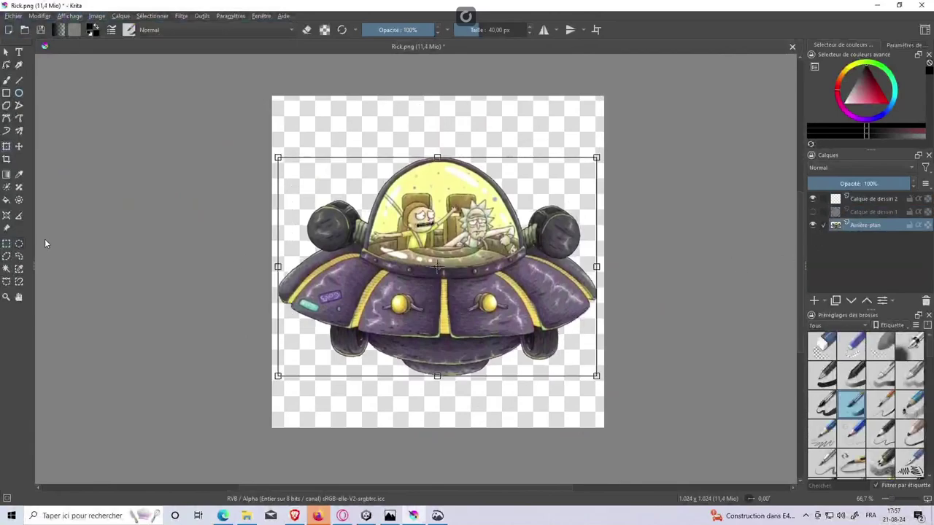
pyautogui.press('j')
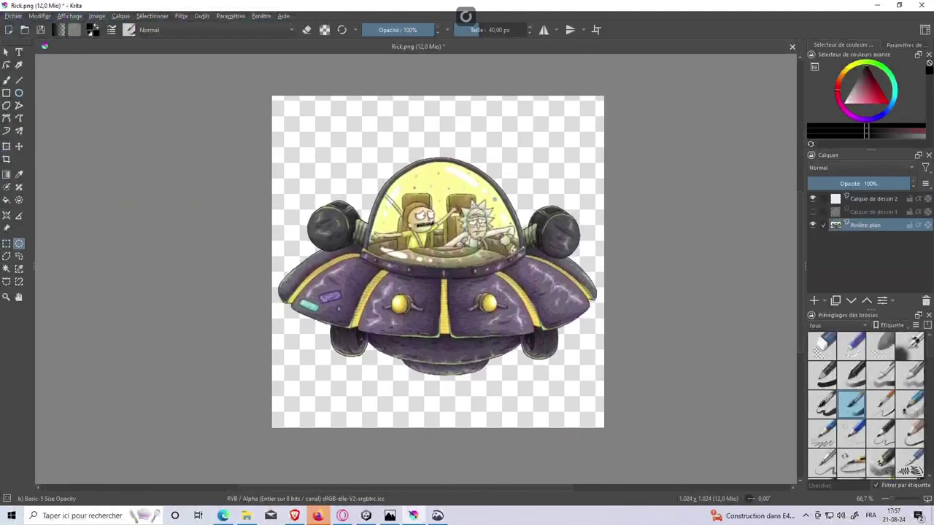
# Save as RickSpaceShip.png, replacing the existing file with default PNG options.
pyautogui.hotkey('ctrl', 'shift', 's')
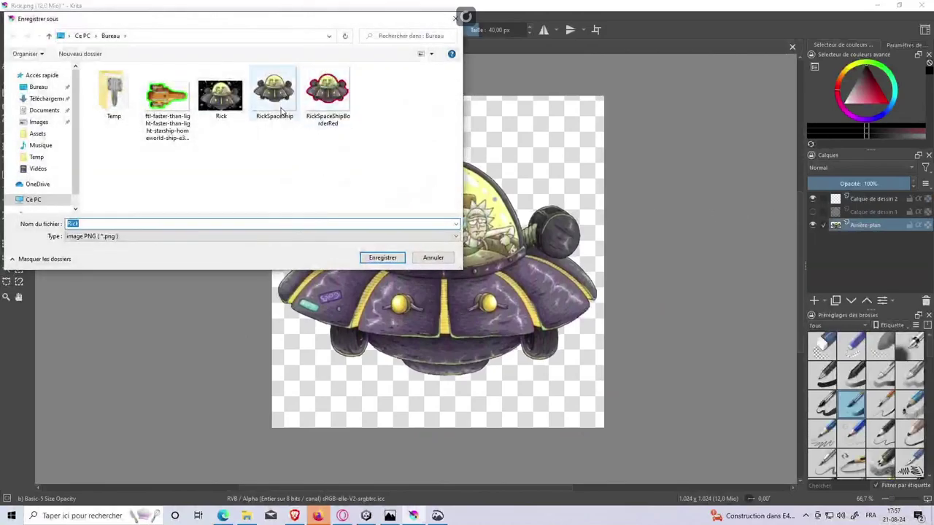
pyautogui.click(281, 109)
pyautogui.click(384, 258)
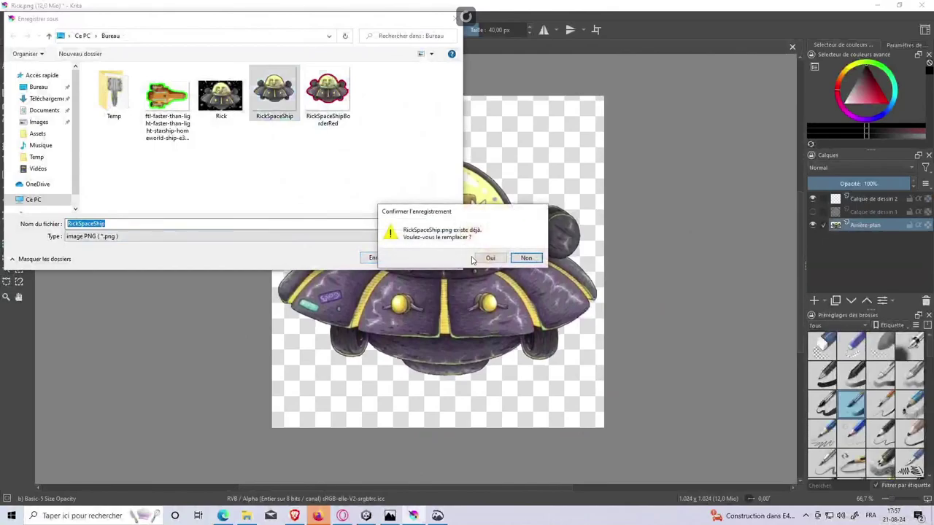
pyautogui.click(487, 259)
pyautogui.click(560, 366)
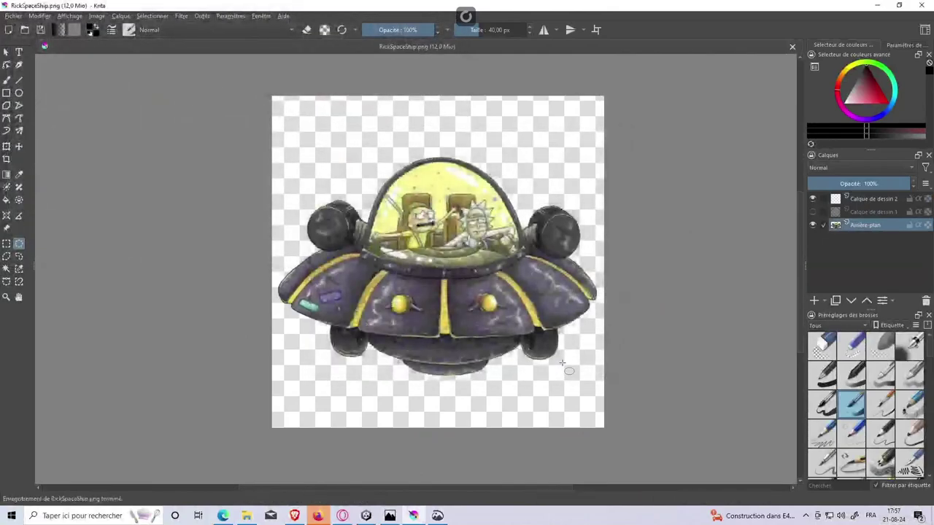
# Switch to the Brave browser and its Bullet Hell Space Ship Drone Scratch editor tab.
pyautogui.hotkey('alt', 'Tab')
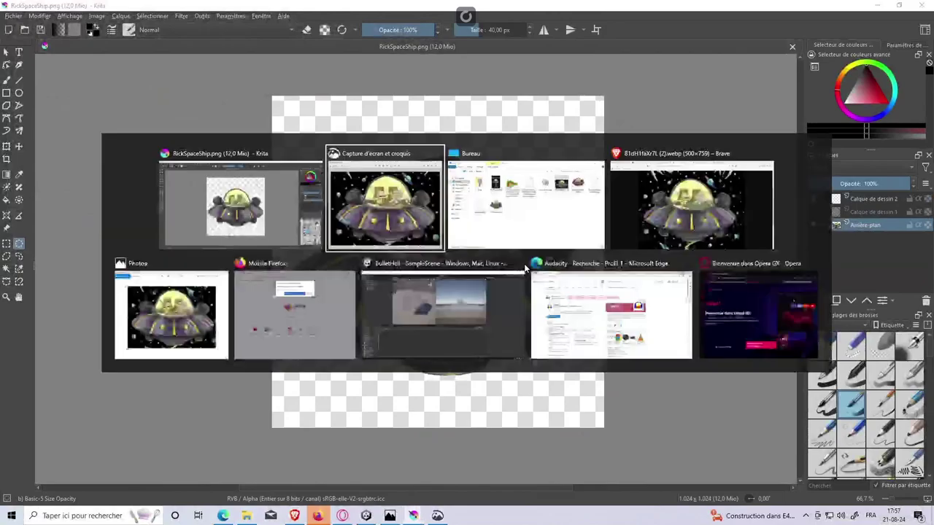
pyautogui.hotkey('alt', 'Tab')
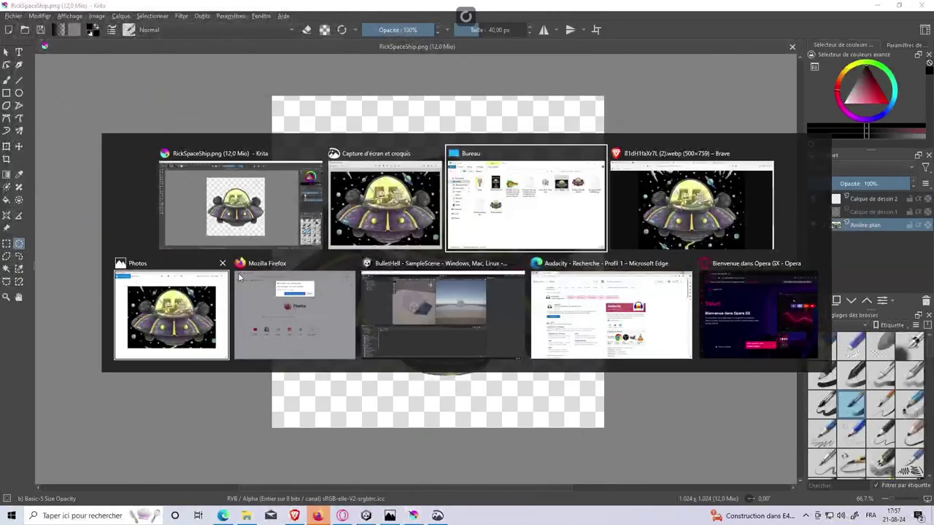
pyautogui.click(283, 298)
pyautogui.hotkey('alt', 'Tab')
pyautogui.moveTo(583, 208)
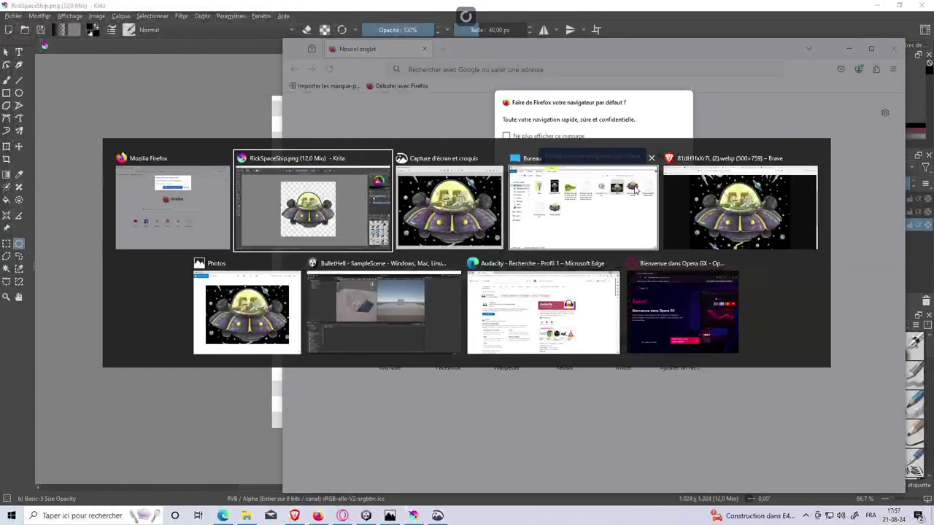
pyautogui.click(192, 176)
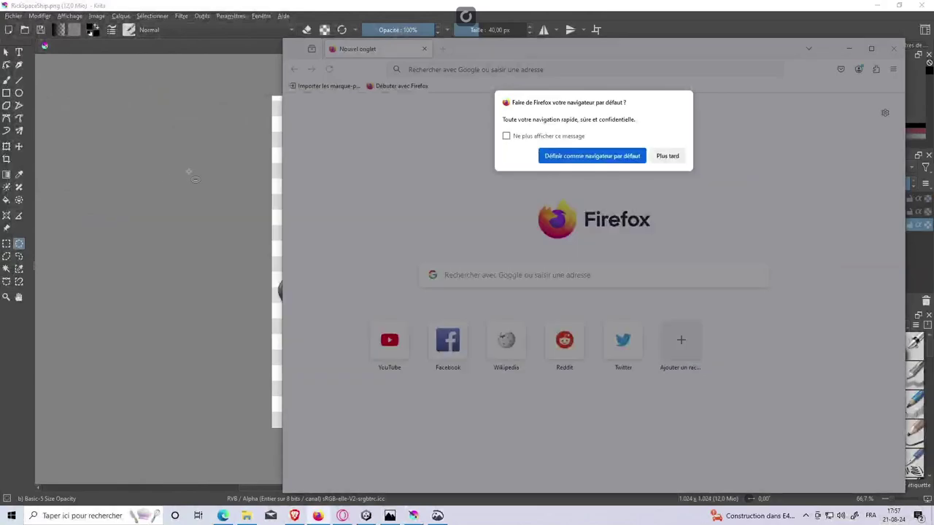
pyautogui.hotkey('alt', 'Tab')
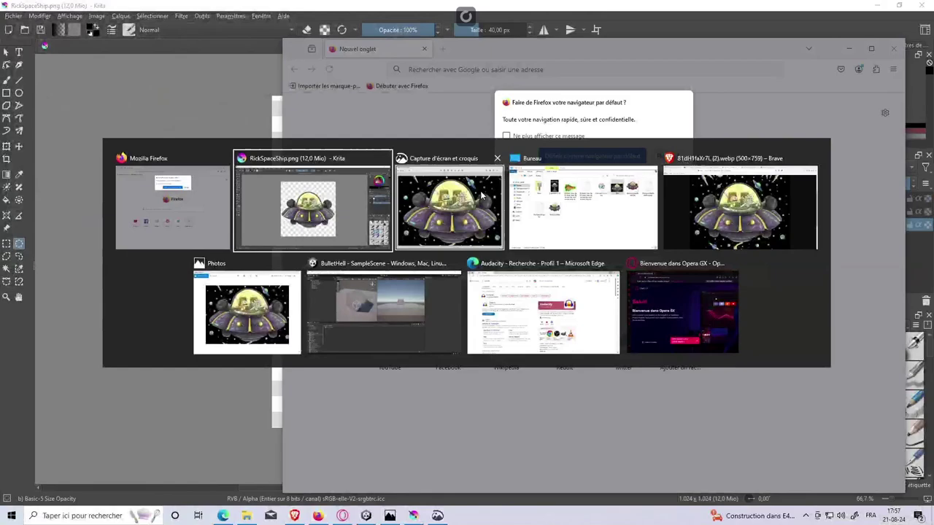
pyautogui.click(666, 194)
pyautogui.click(286, 10)
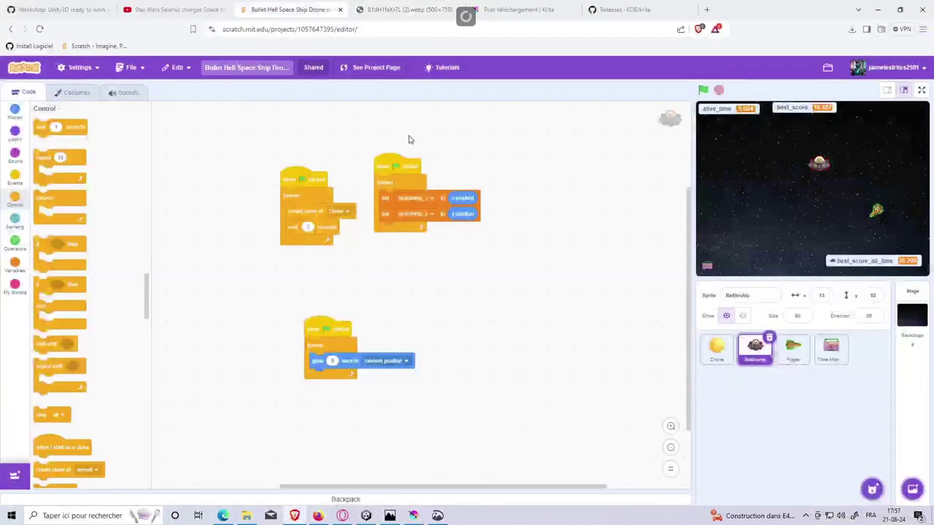
# Show the Player sprite's scripts and resample the green colour from the player's outline.
pyautogui.click(793, 348)
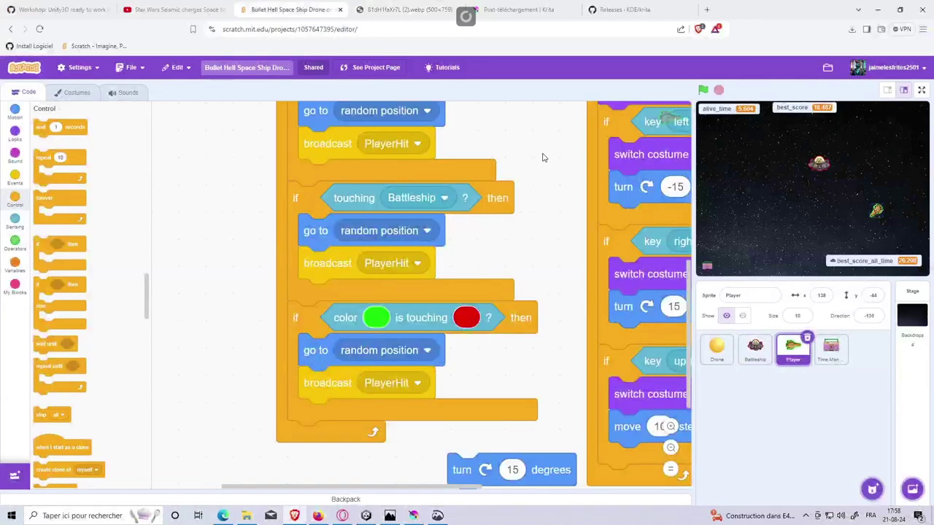
pyautogui.scroll(2, 540, 183)
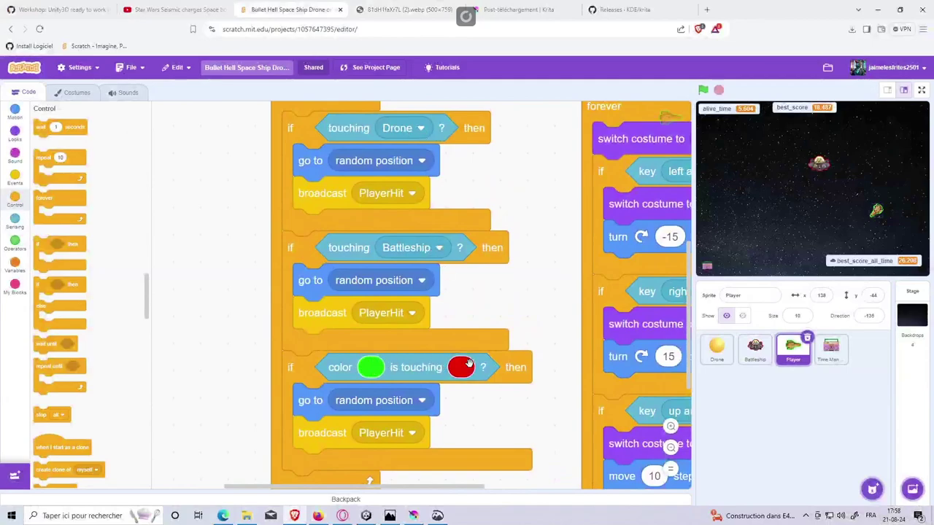
pyautogui.click(370, 369)
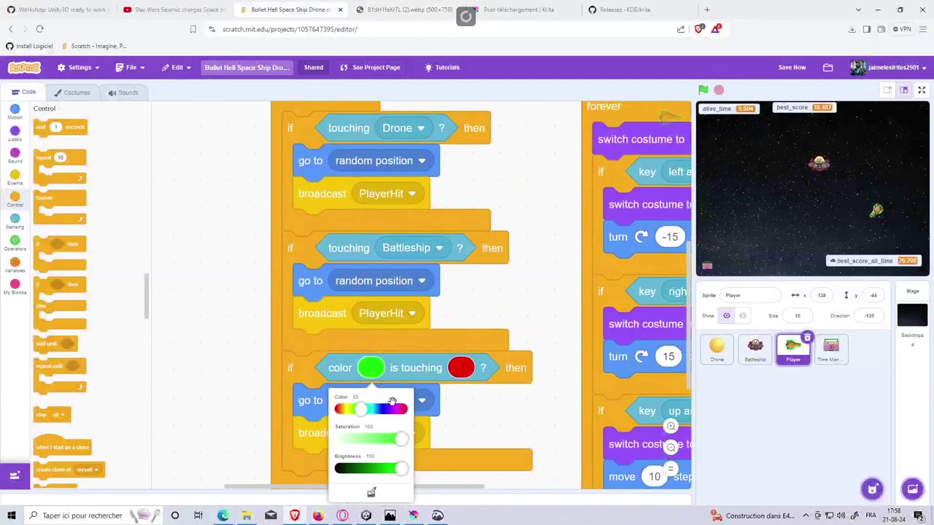
pyautogui.click(374, 494)
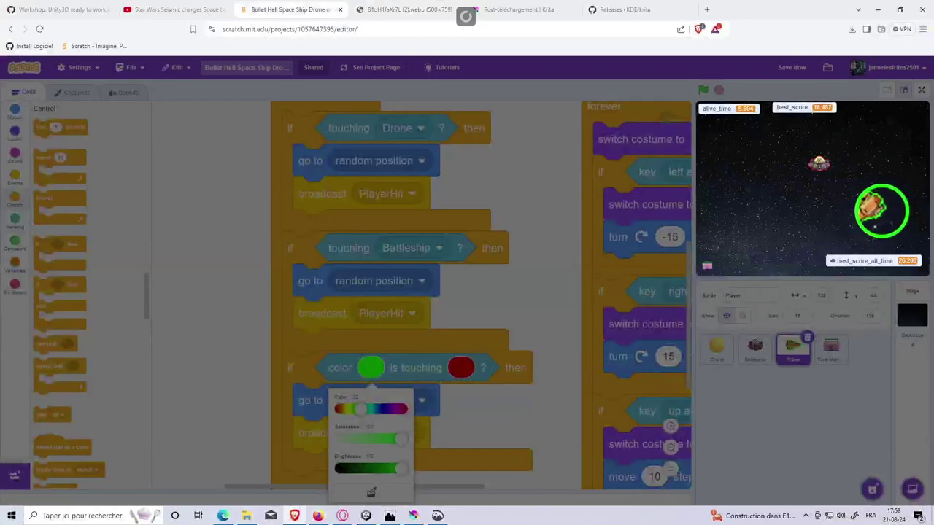
pyautogui.click(882, 212)
# Set the 'color is touching' block's colour to red sampled from the stage.
pyautogui.click(464, 369)
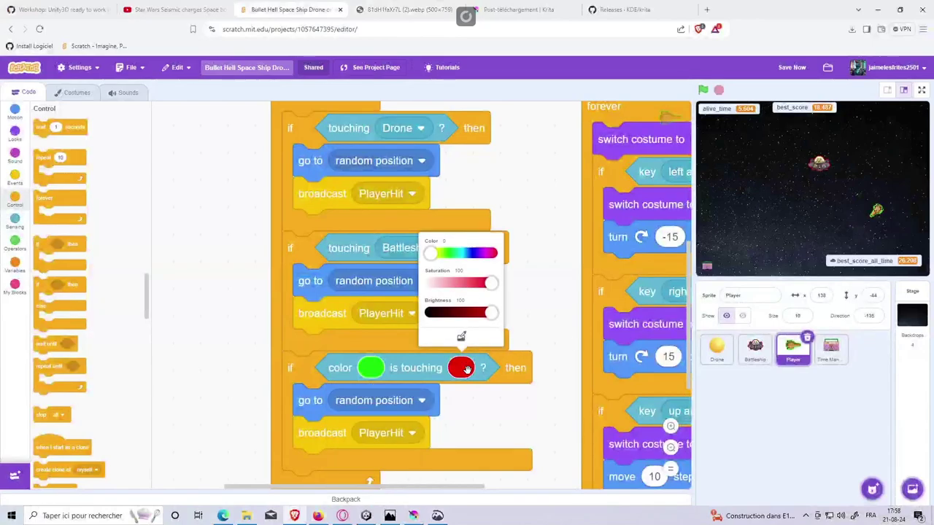
pyautogui.click(461, 337)
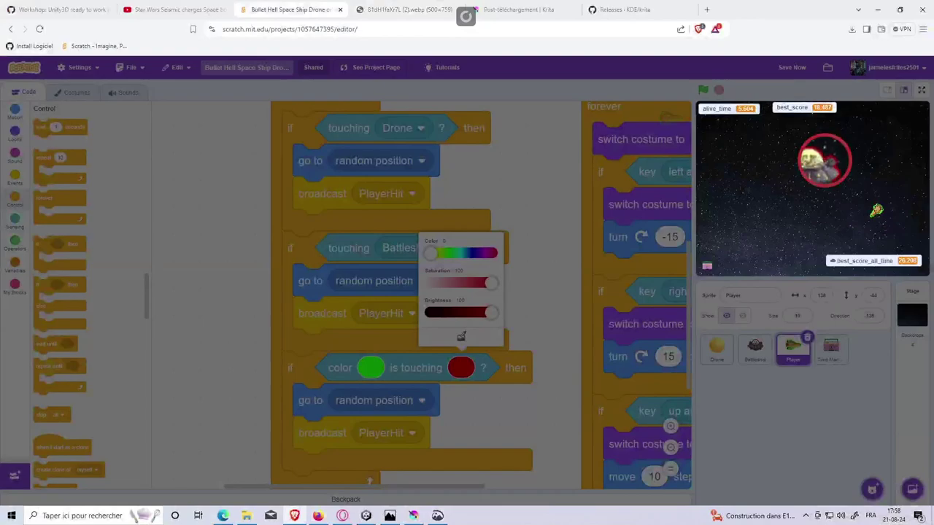
pyautogui.click(825, 162)
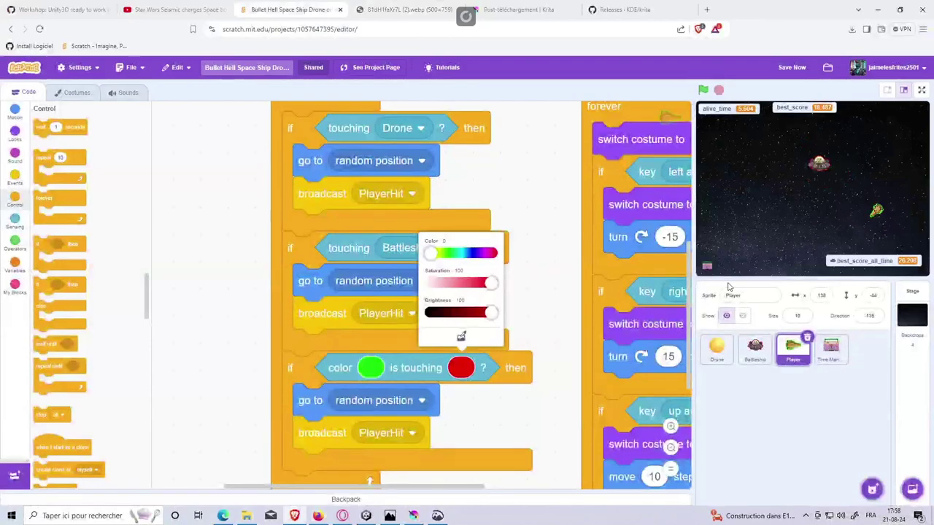
pyautogui.click(527, 294)
pyautogui.scroll(-4, 425, 328)
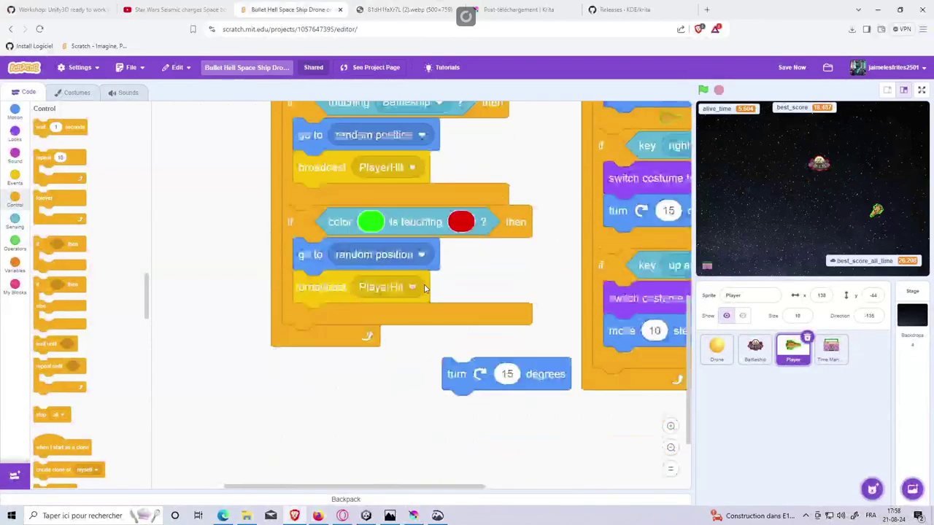
# Run the game and steer the player ship with arrow keys to test collisions.
pyautogui.click(703, 91)
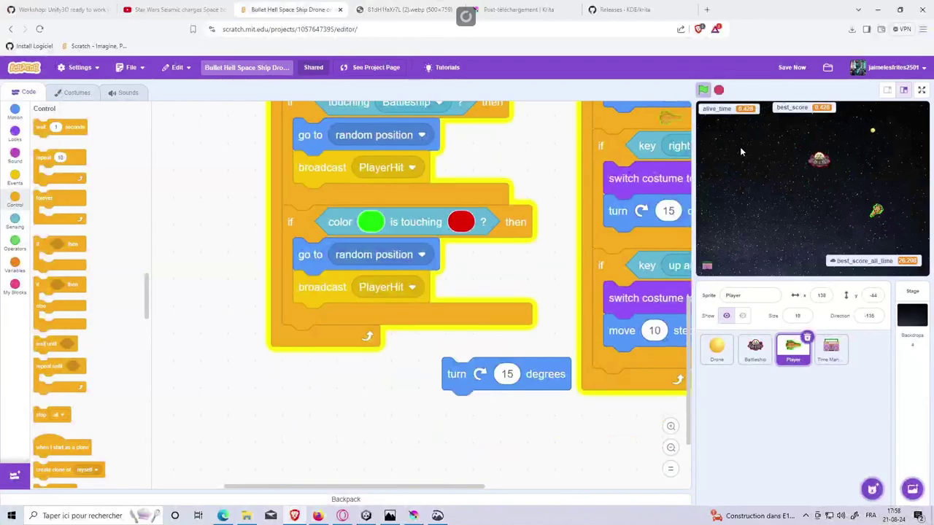
pyautogui.press('Right')
pyautogui.press('Right')
pyautogui.press('Right')
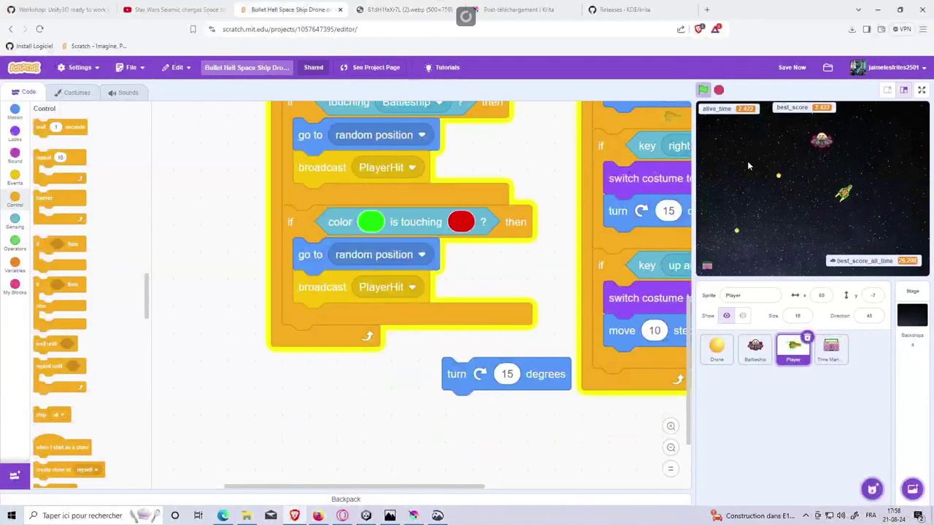
pyautogui.press('Up')
pyautogui.press('Up')
pyautogui.press('Up')
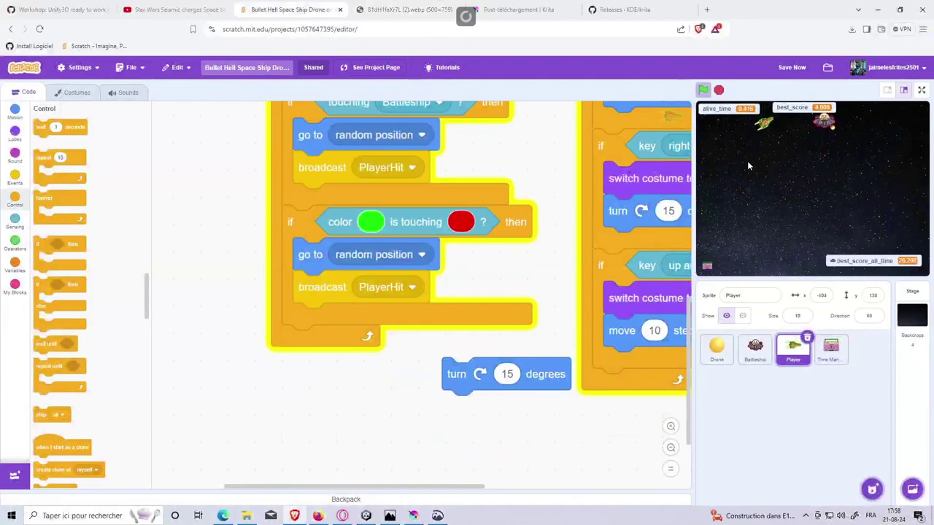
pyautogui.press('Left')
pyautogui.press('Left')
pyautogui.press('Left')
# Detach 'if touching Battleship', snap the colour-touching check back in, and park Battleship below.
pyautogui.scroll(1, 511, 179)
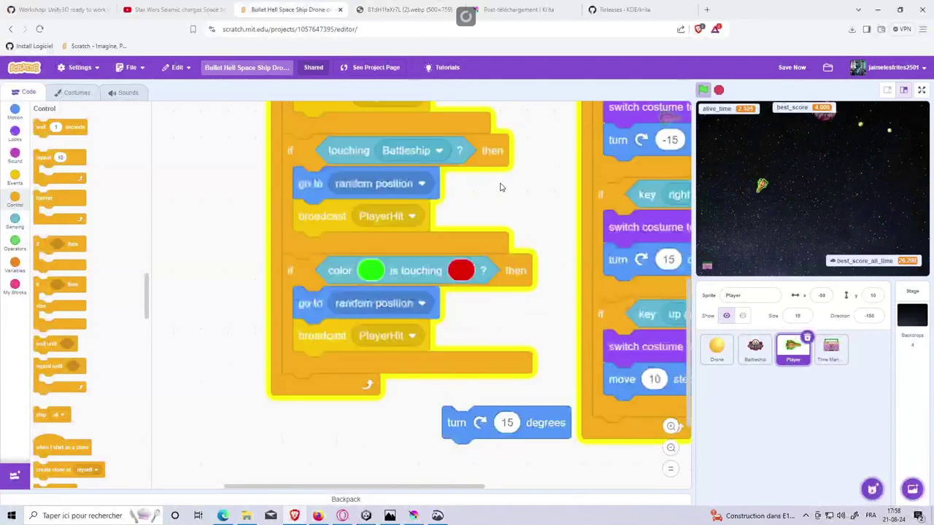
pyautogui.moveTo(302, 152); pyautogui.dragTo(360, 221)
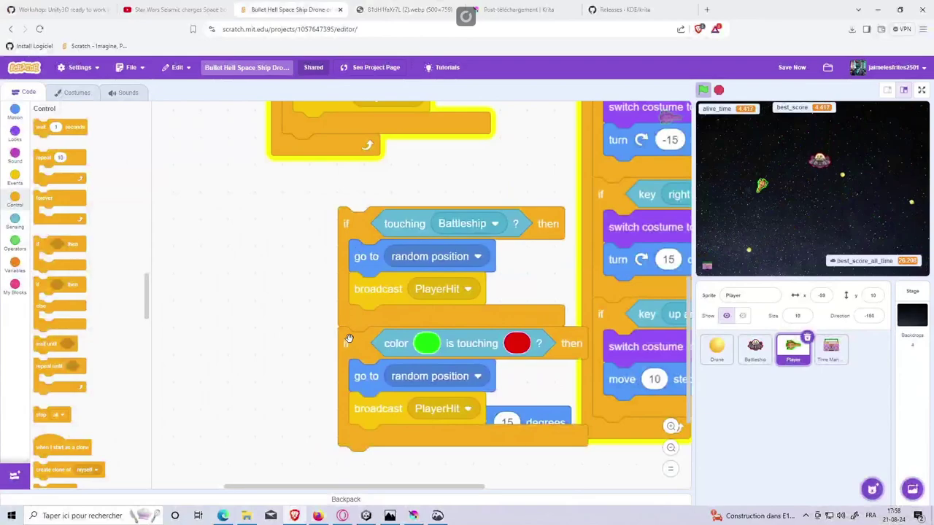
pyautogui.moveTo(357, 335); pyautogui.dragTo(304, 157)
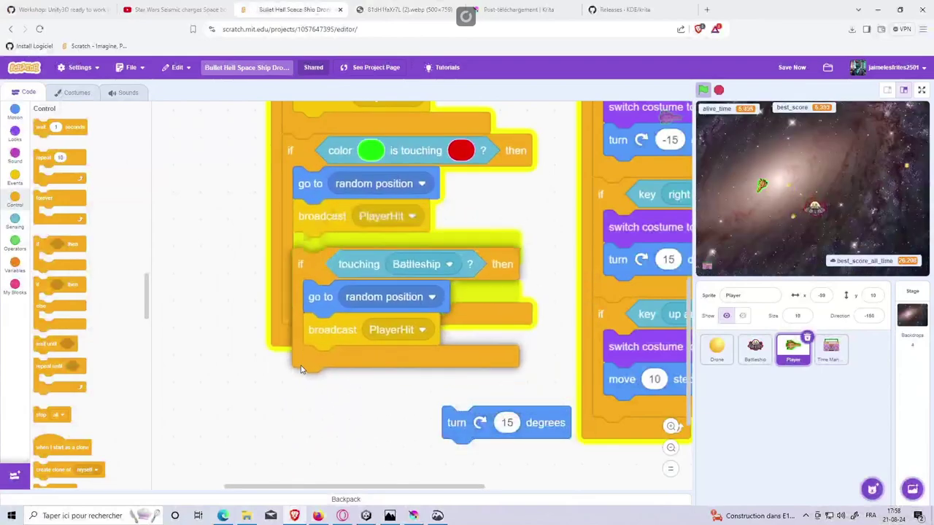
pyautogui.moveTo(353, 316); pyautogui.dragTo(265, 444)
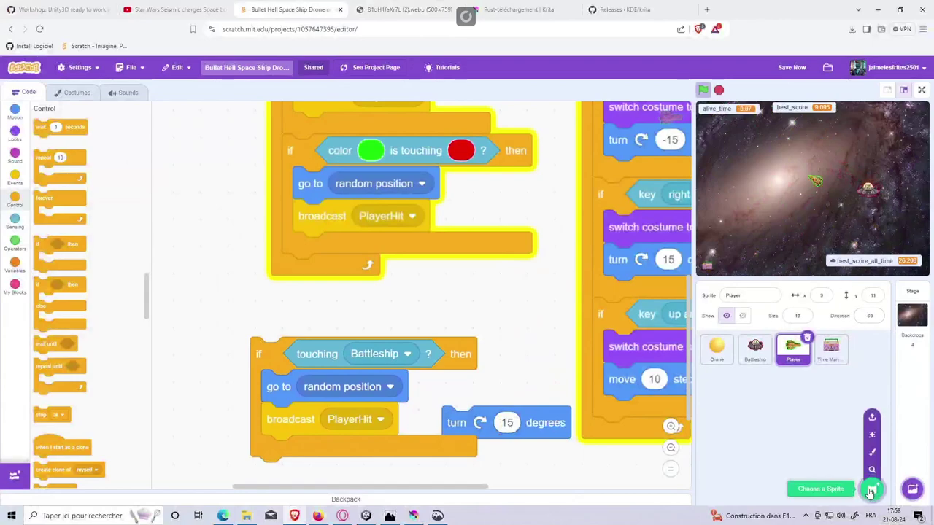
# Create a new painted sprite and set the Scratch brush to bright, fully saturated red.
pyautogui.click(872, 453)
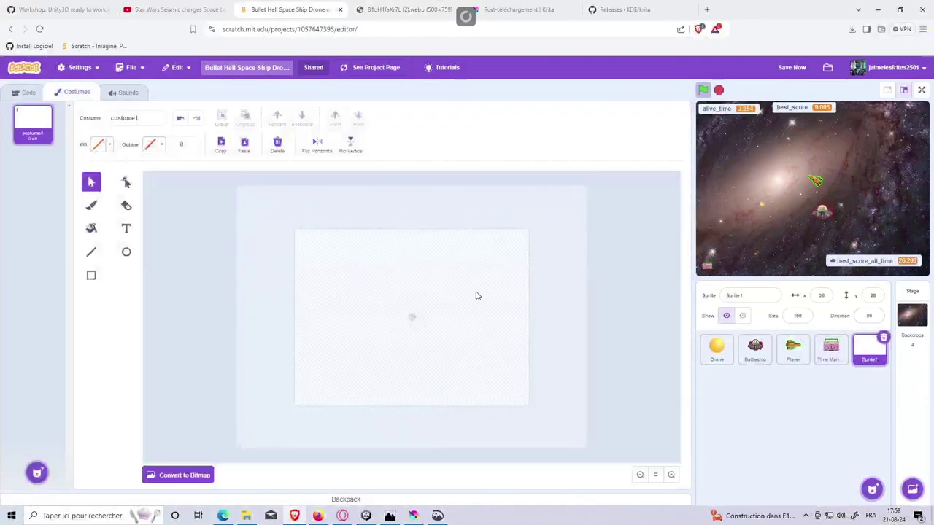
pyautogui.click(92, 206)
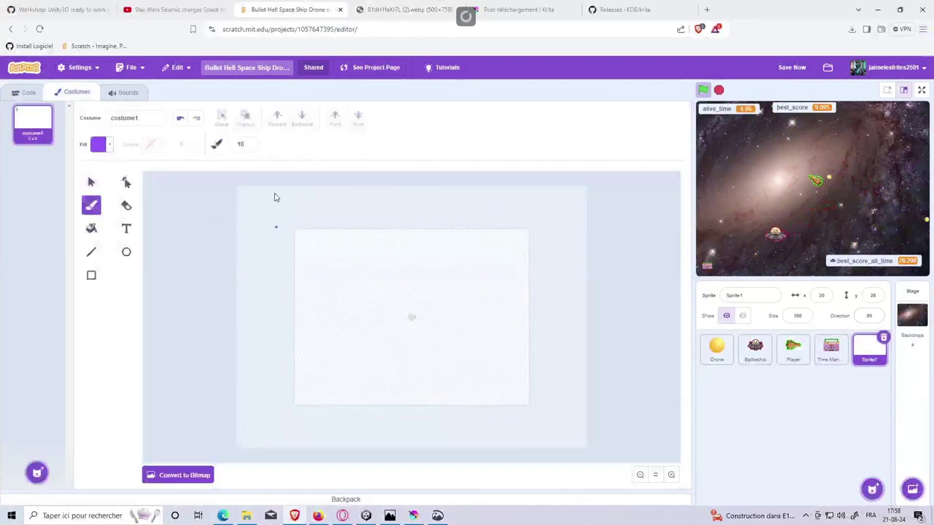
pyautogui.click(100, 145)
pyautogui.moveTo(109, 179); pyautogui.dragTo(155, 181)
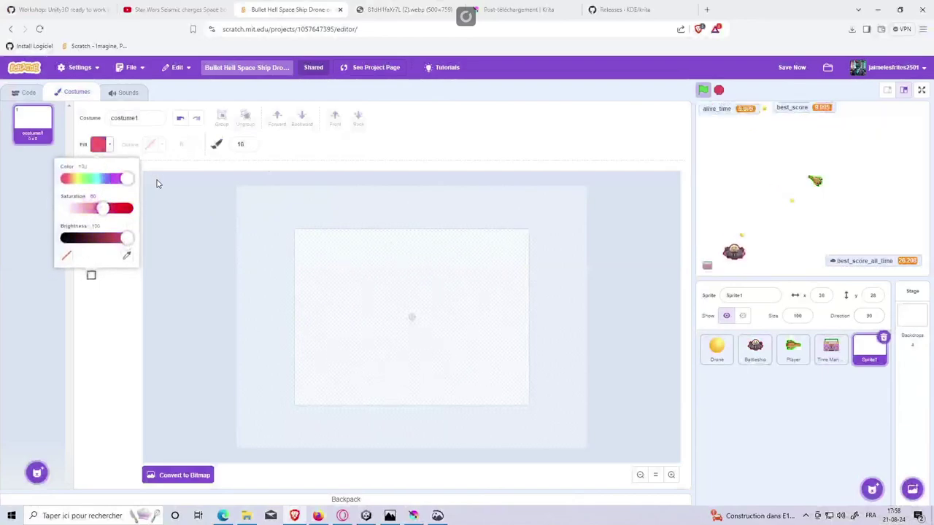
pyautogui.moveTo(102, 208); pyautogui.dragTo(130, 209)
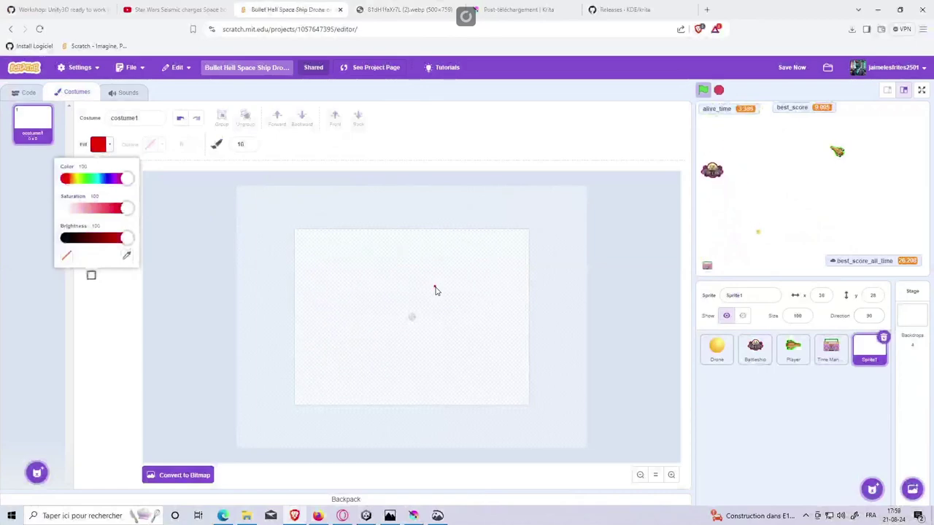
# Paint four red strokes on the costume: two arcs, a short dash and a small arc.
pyautogui.moveTo(435, 287); pyautogui.dragTo(466, 348)
pyautogui.moveTo(379, 286); pyautogui.dragTo(388, 361)
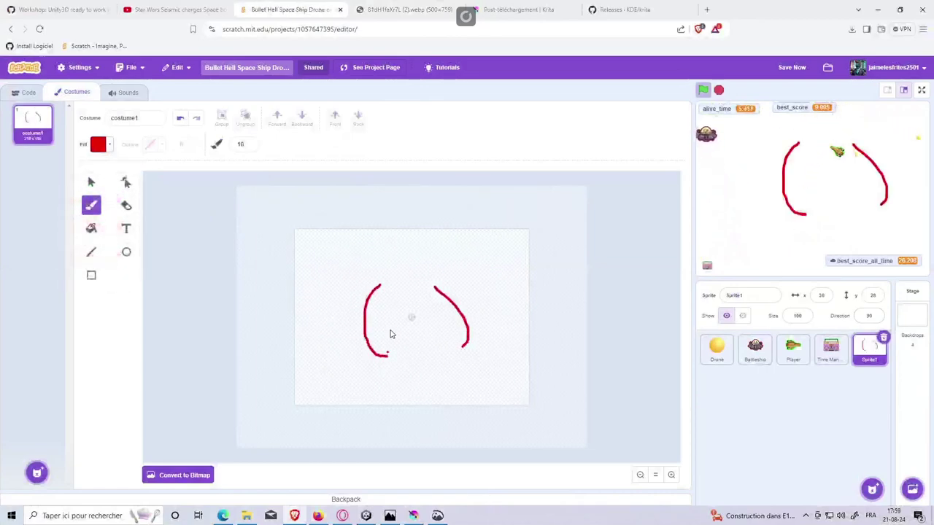
pyautogui.moveTo(325, 312); pyautogui.dragTo(345, 313)
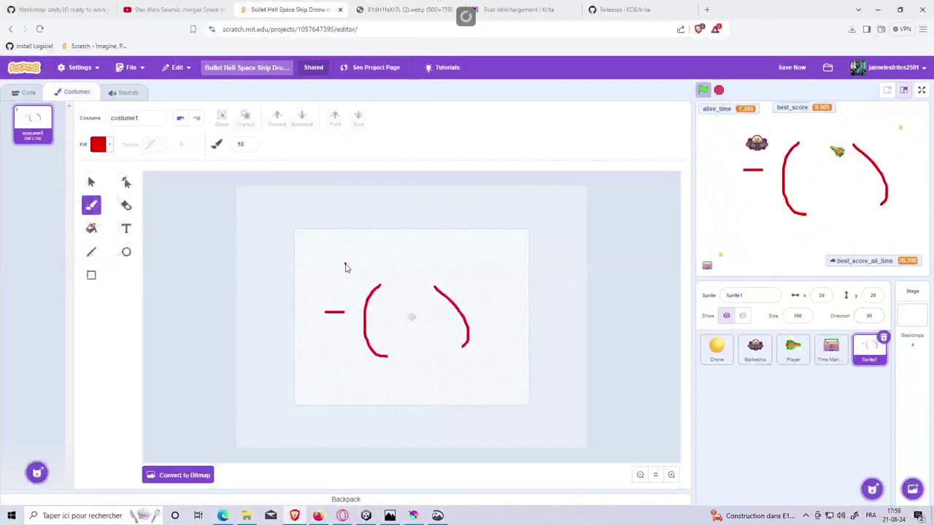
pyautogui.moveTo(344, 263); pyautogui.dragTo(372, 253)
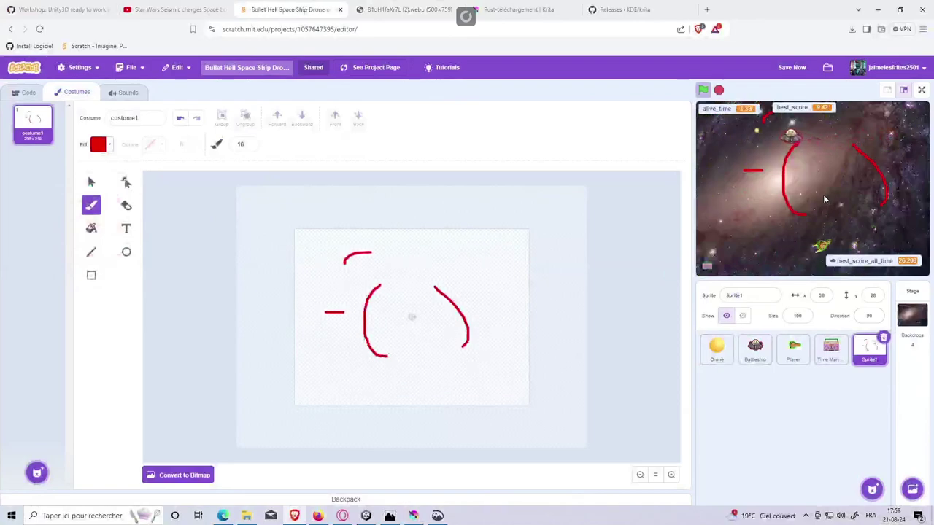
# Back in Krita, open the layer style settings for the Arrière-plan layer.
pyautogui.hotkey('alt', 'Tab')
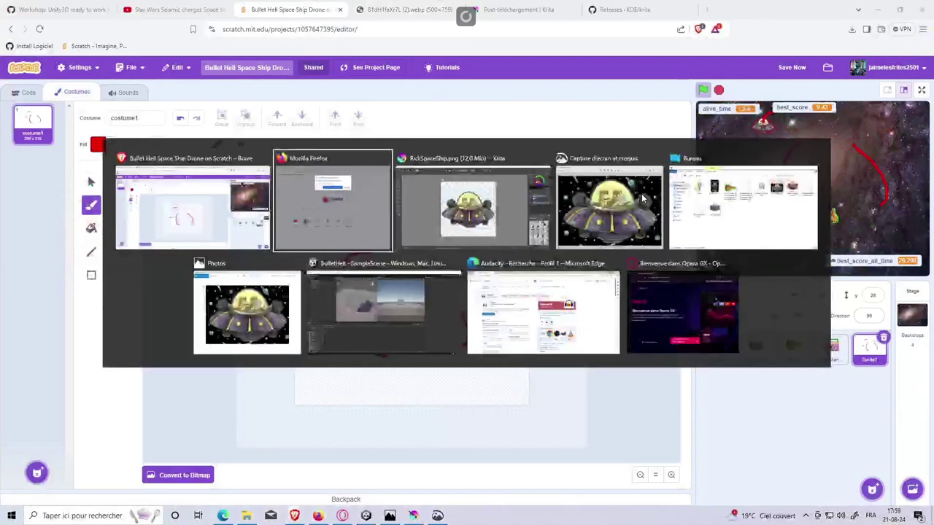
pyautogui.press('Tab')
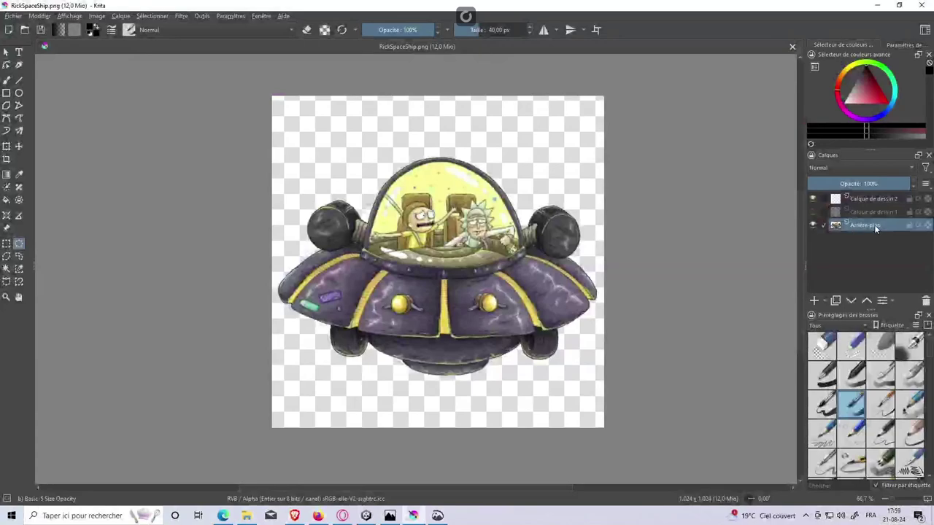
pyautogui.rightClick(864, 224)
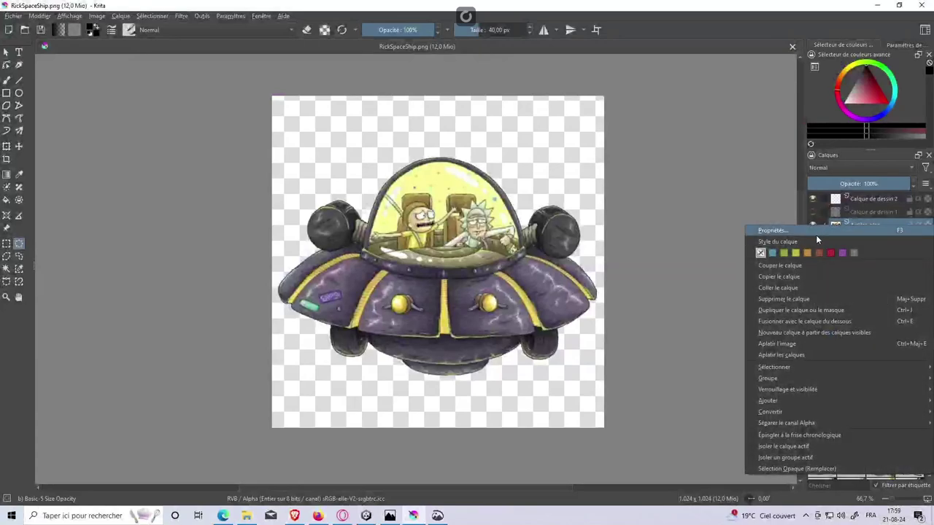
pyautogui.click(778, 243)
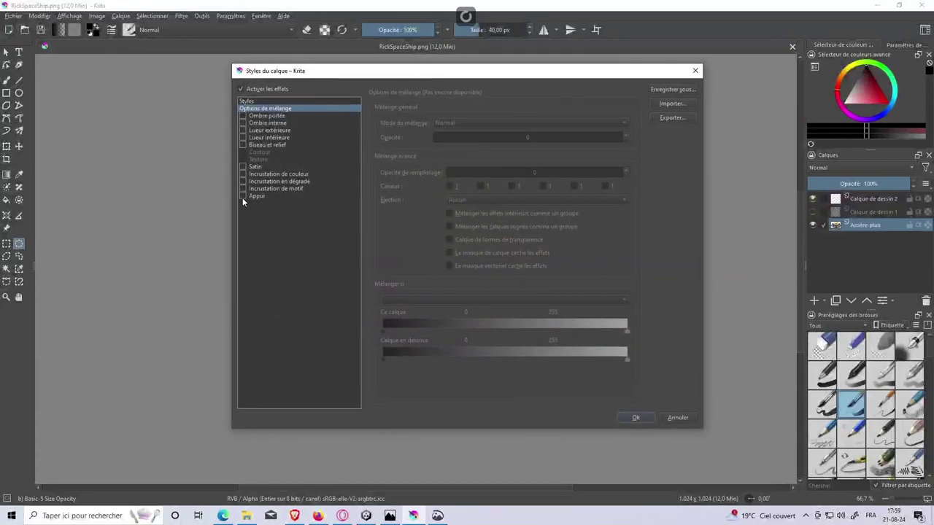
# Enable the stroke effect at 100% opacity in pure red (#ff0000) and apply it.
pyautogui.click(244, 196)
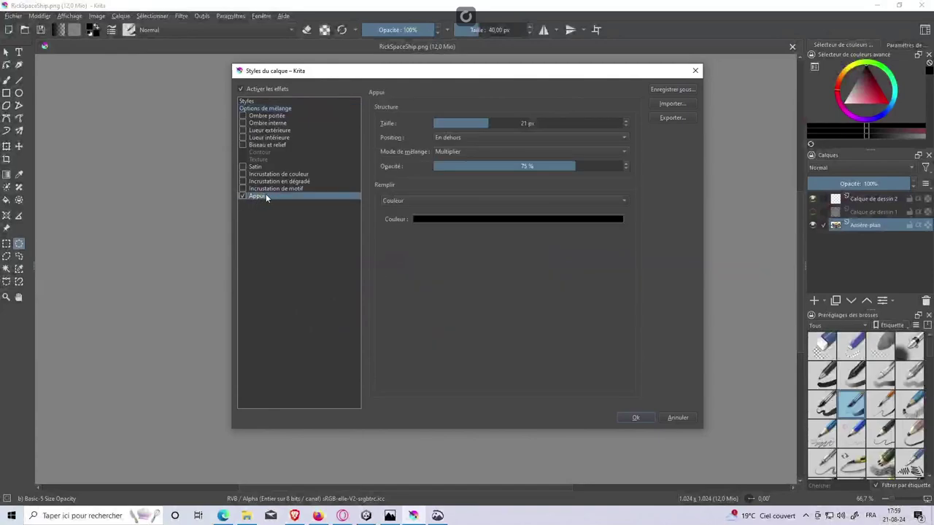
pyautogui.moveTo(573, 162); pyautogui.dragTo(679, 175)
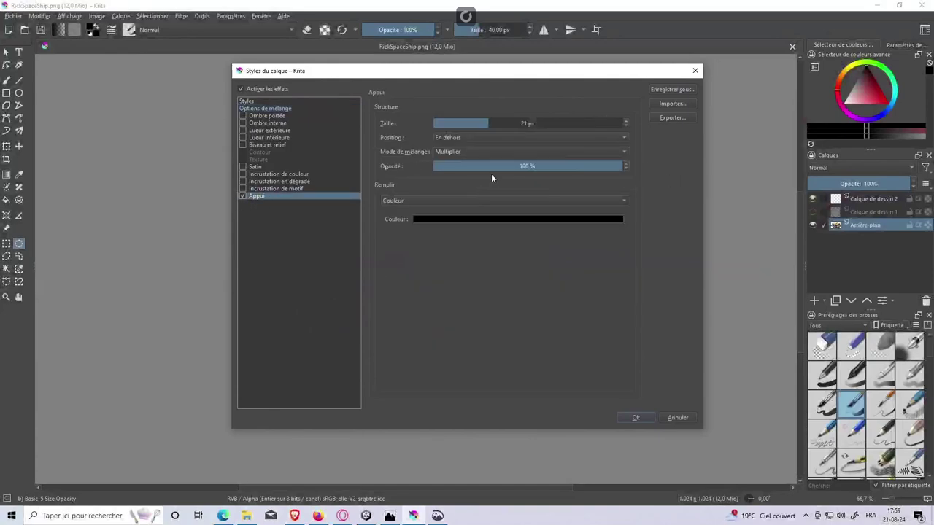
pyautogui.click(520, 219)
pyautogui.click(437, 212)
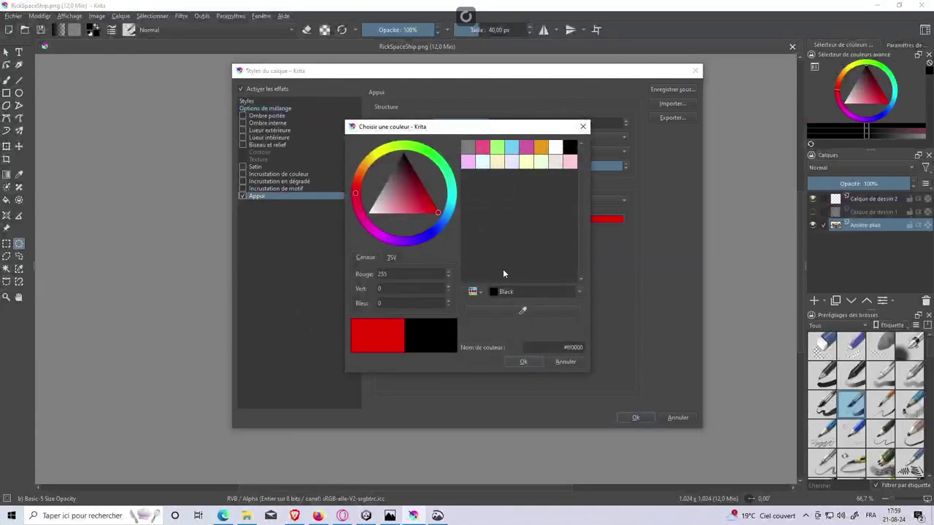
pyautogui.click(523, 362)
pyautogui.moveTo(544, 74)
pyautogui.mouseDown()
pyautogui.moveTo(478, 345)
pyautogui.moveTo(562, 144)
pyautogui.mouseUp()
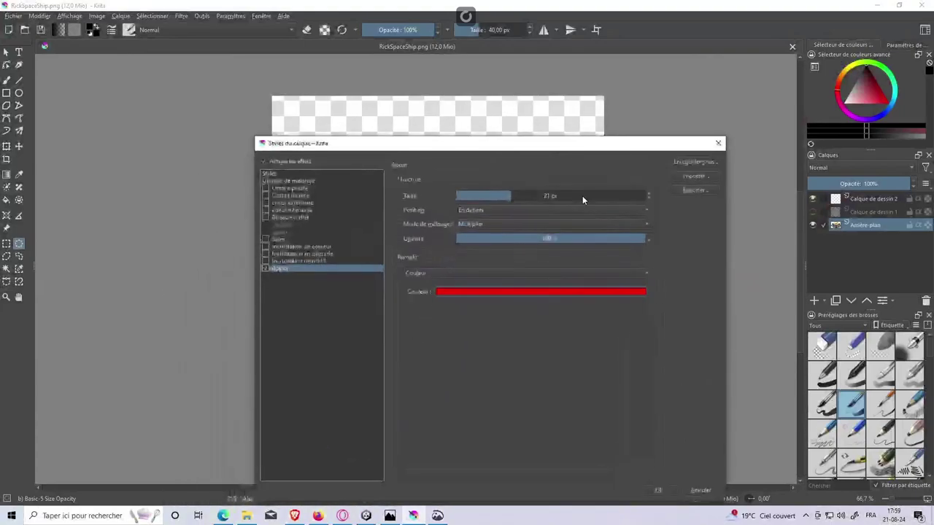
pyautogui.click(659, 484)
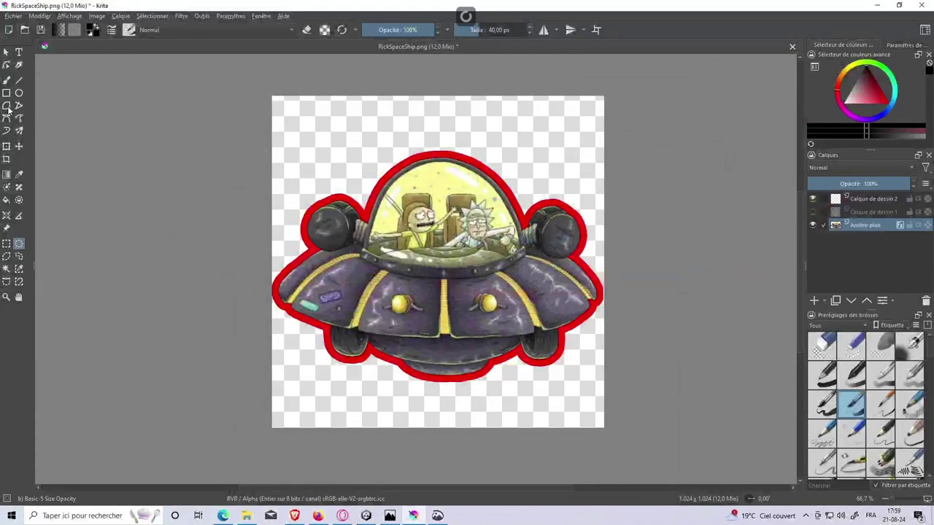
# Shrink the red-outlined ship to fit inside the canvas and save RickSpaceShip.png.
pyautogui.click(6, 145)
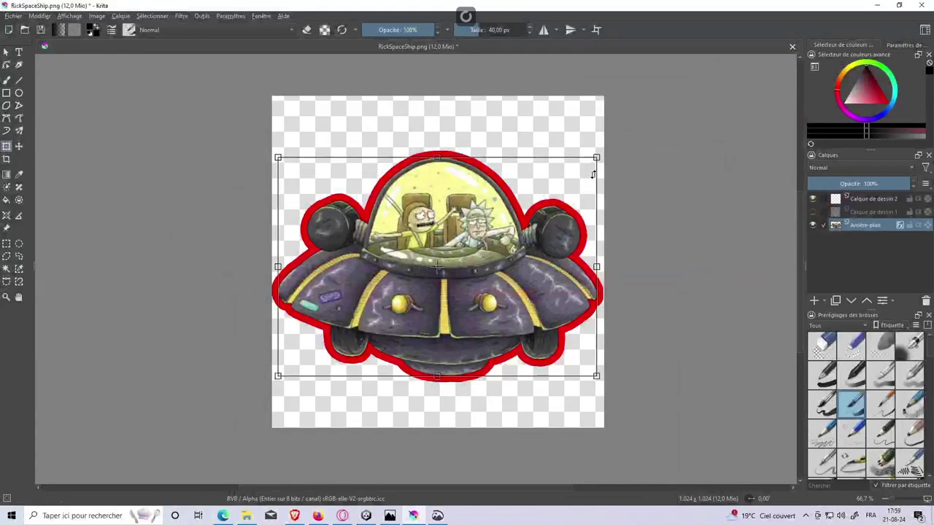
pyautogui.moveTo(597, 158); pyautogui.dragTo(591, 162)
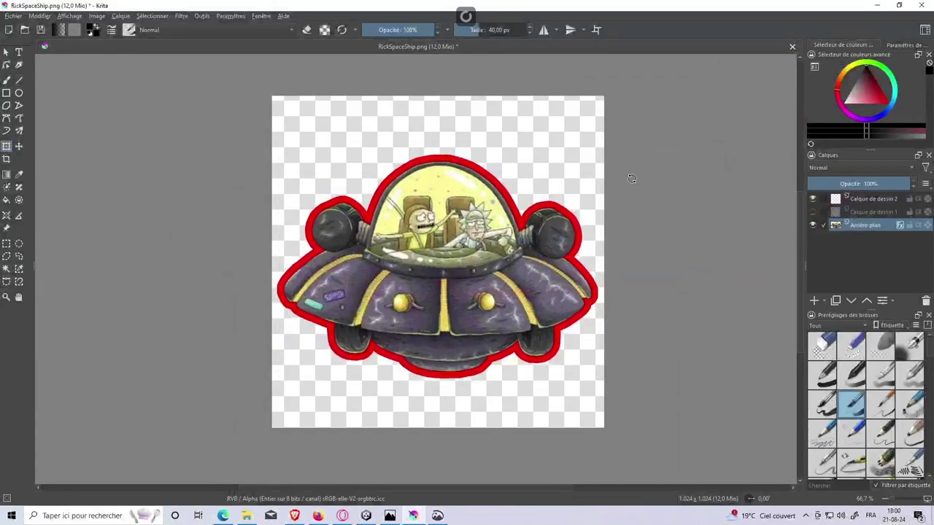
pyautogui.hotkey('ctrl', 's')
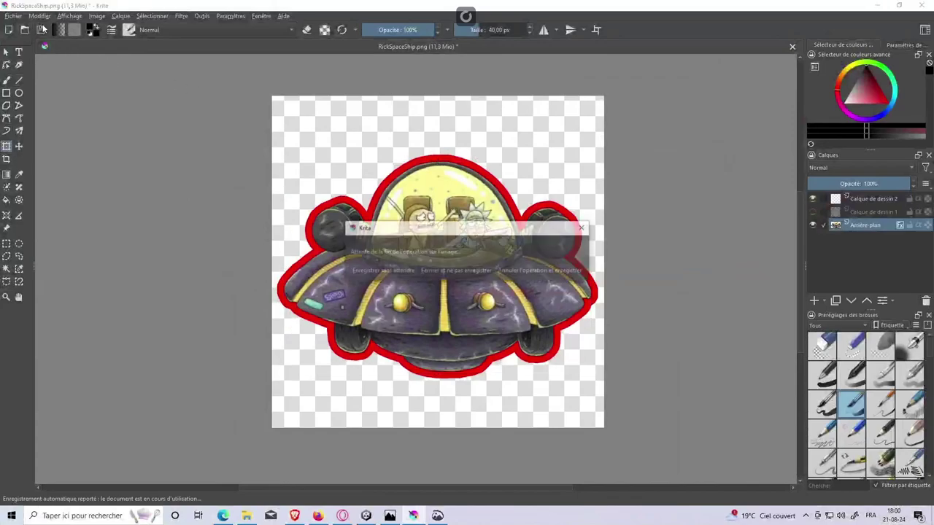
pyautogui.click(559, 367)
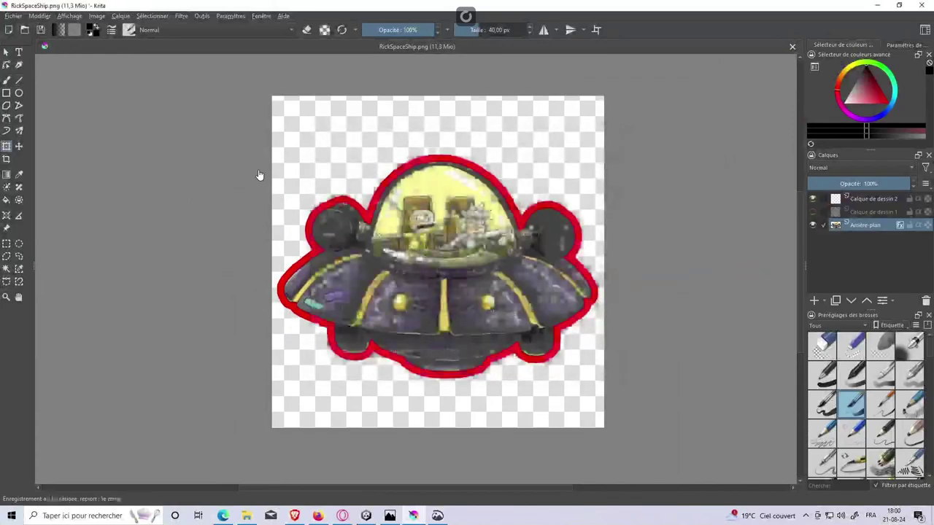
pyautogui.click(13, 15)
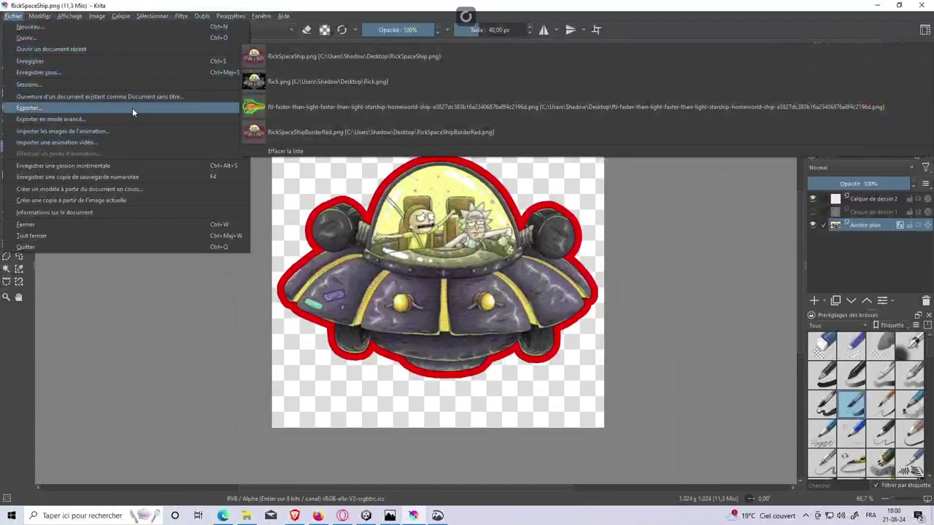
# Start exporting the image and browse to C:\U\BulletHell\Assets.
pyautogui.click(132, 108)
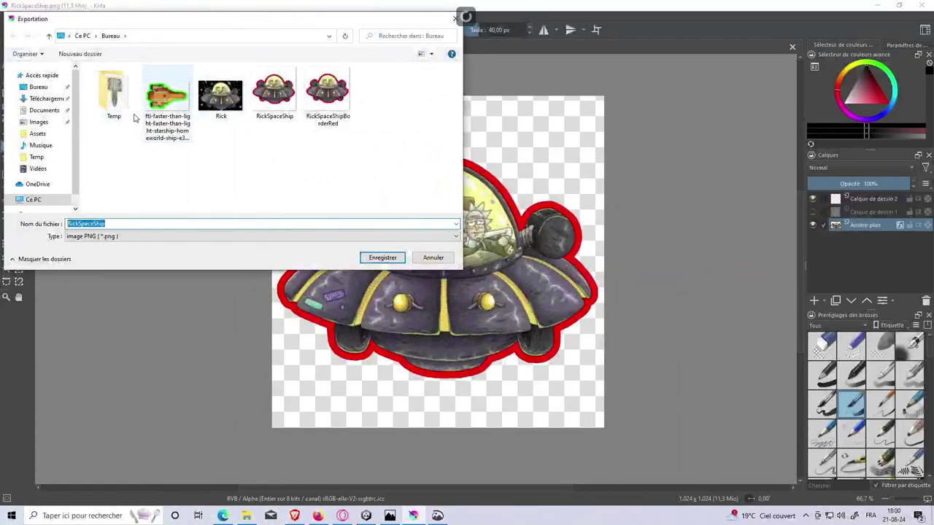
pyautogui.scroll(-1, 50, 169)
pyautogui.click(33, 180)
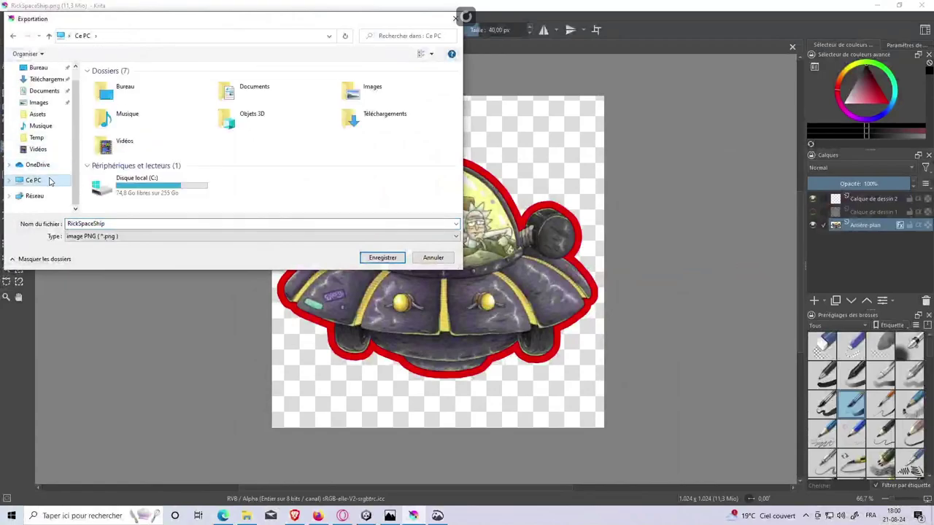
pyautogui.doubleClick(139, 183)
pyautogui.doubleClick(111, 124)
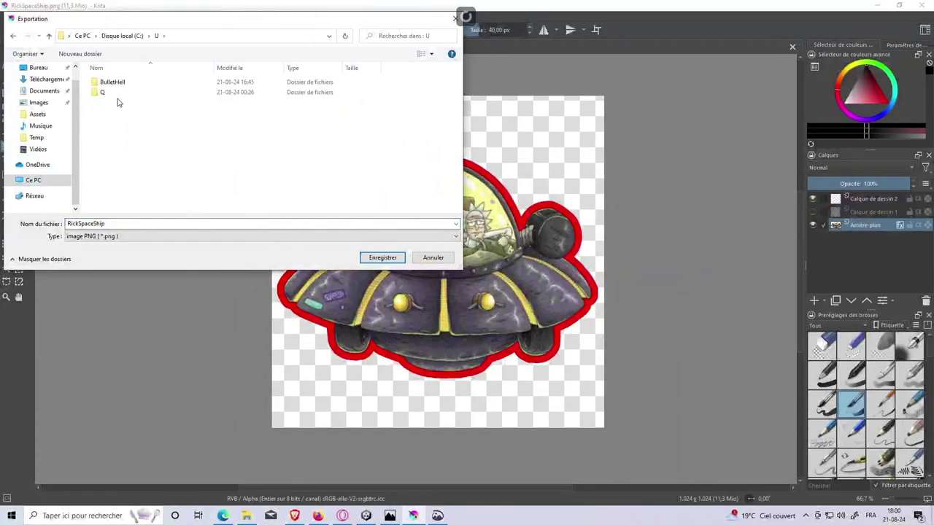
pyautogui.doubleClick(120, 83)
pyautogui.doubleClick(140, 82)
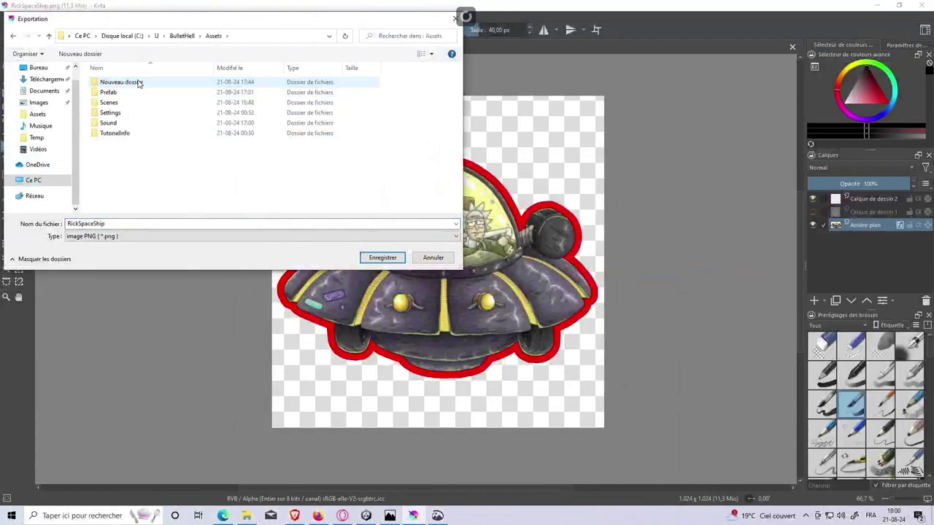
# Create a 2D folder in Assets and export RickSpaceShip.png into it as PNG.
pyautogui.click(79, 54)
pyautogui.write('3')
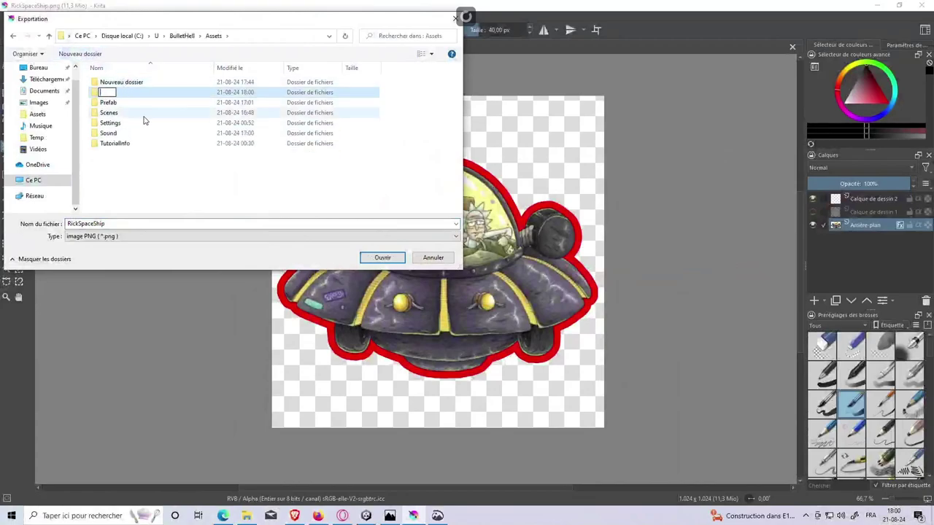
pyautogui.write('2D')
pyautogui.press('Return')
pyautogui.press('Return')
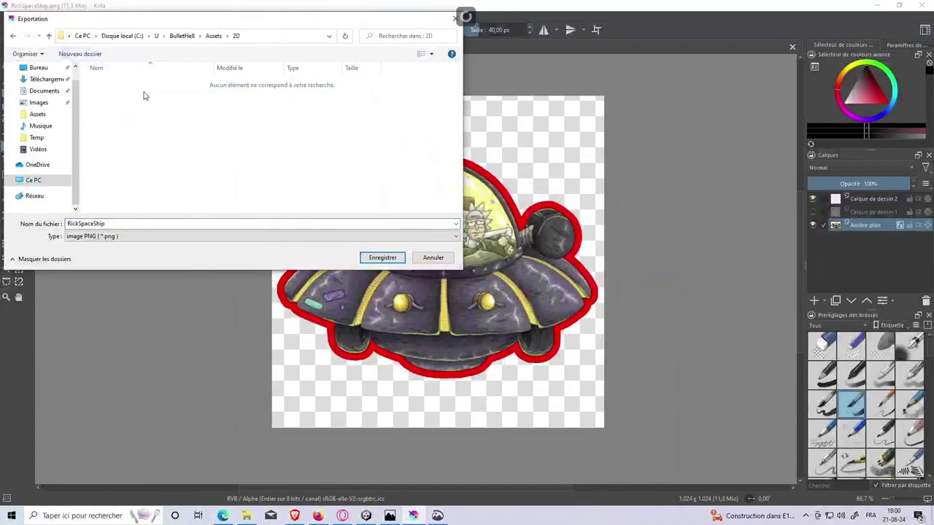
pyautogui.click(382, 258)
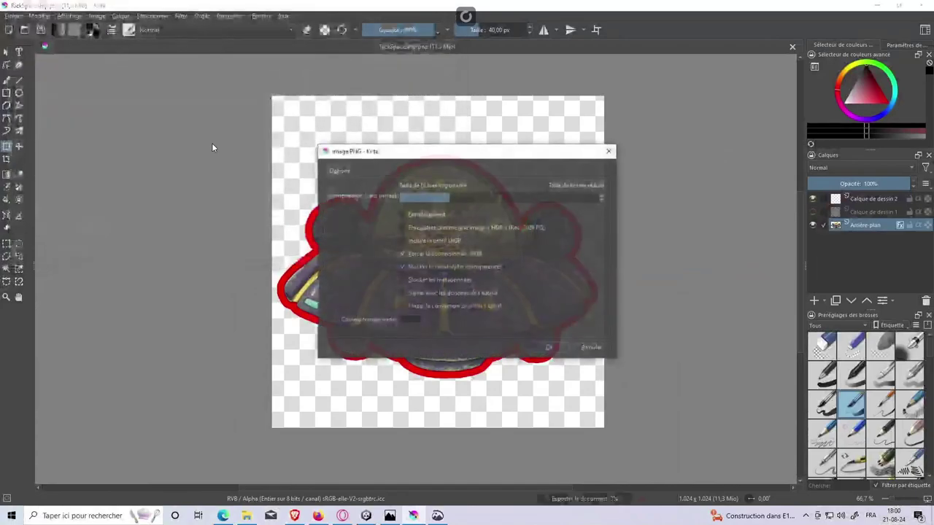
pyautogui.click(546, 348)
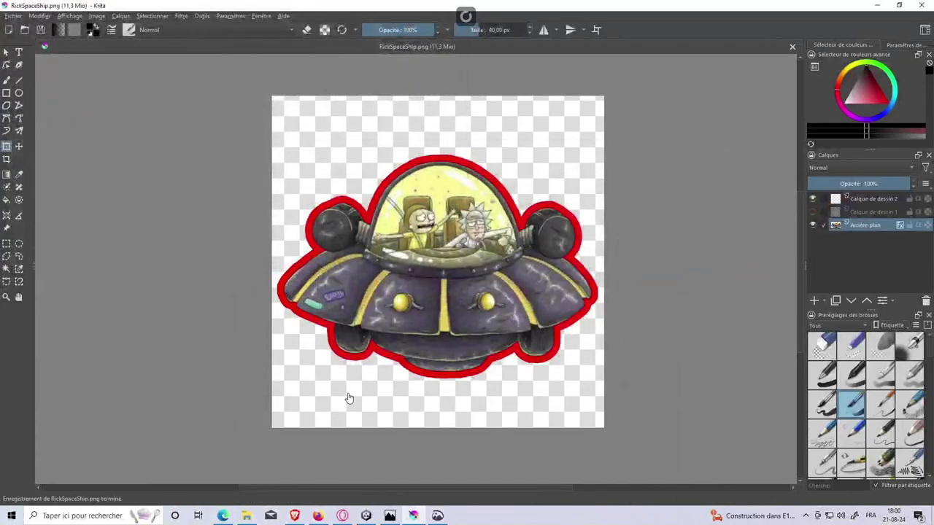
pyautogui.click(366, 516)
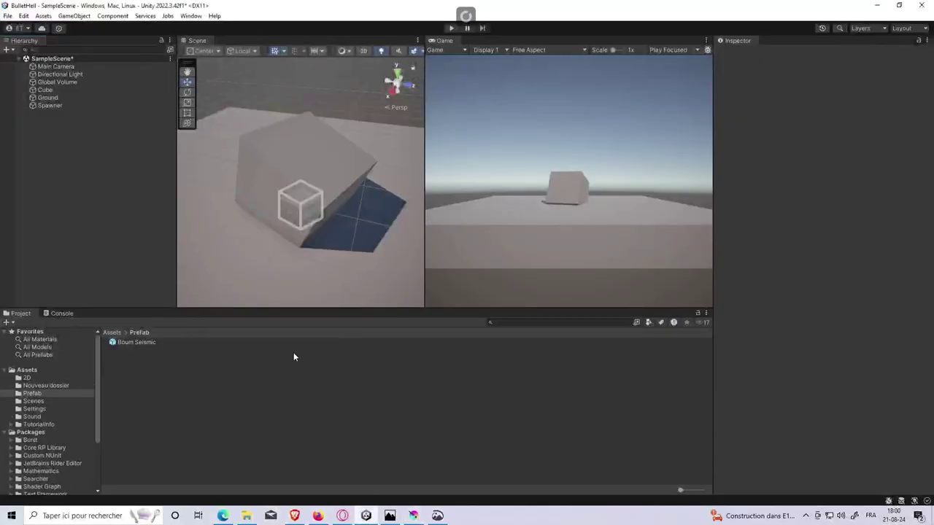
# Add a 3D Quad to the scene and raise it to Y position 2.333.
pyautogui.scroll(-3, 287, 194)
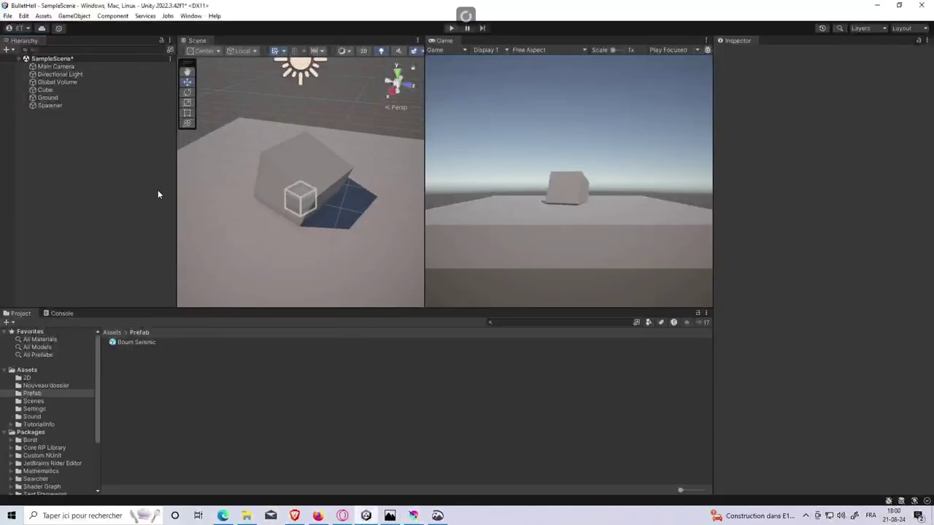
pyautogui.rightClick(65, 162)
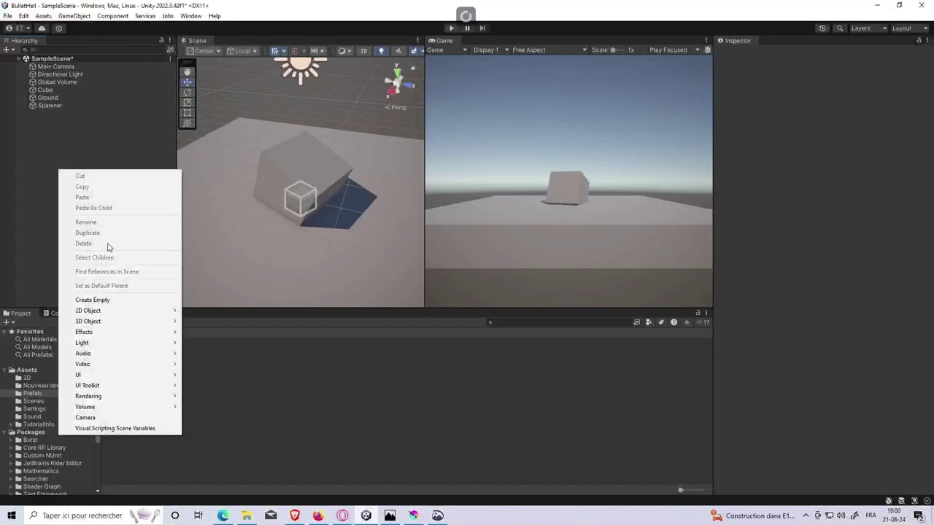
pyautogui.moveTo(88, 321)
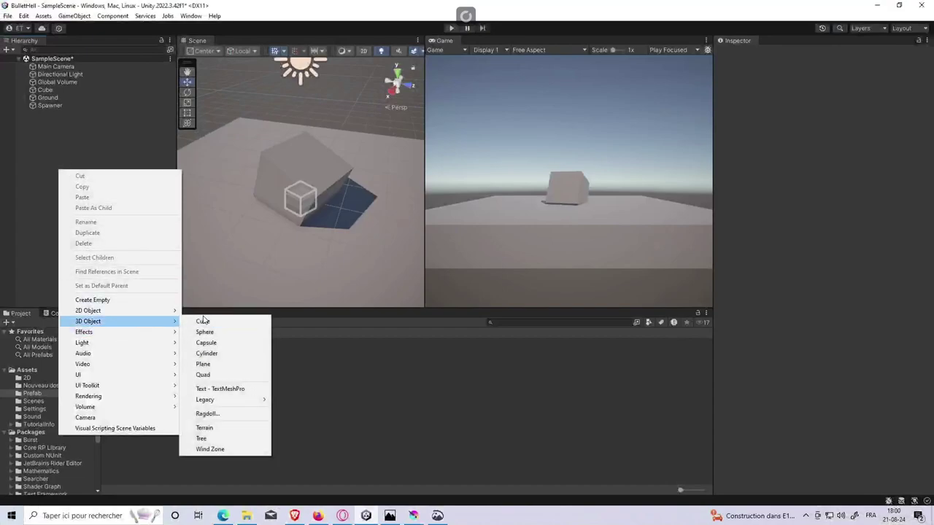
pyautogui.click(202, 374)
pyautogui.click(122, 234)
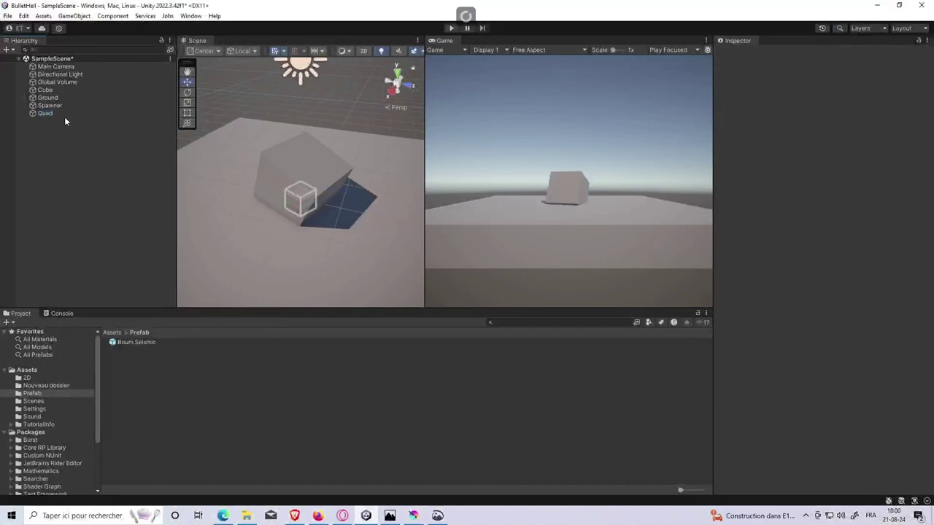
pyautogui.click(45, 113)
pyautogui.moveTo(302, 149)
pyautogui.mouseDown()
pyautogui.moveTo(297, 80)
pyautogui.moveTo(311, 175)
pyautogui.moveTo(290, 189)
pyautogui.moveTo(359, 138)
pyautogui.moveTo(334, 162)
pyautogui.mouseUp()
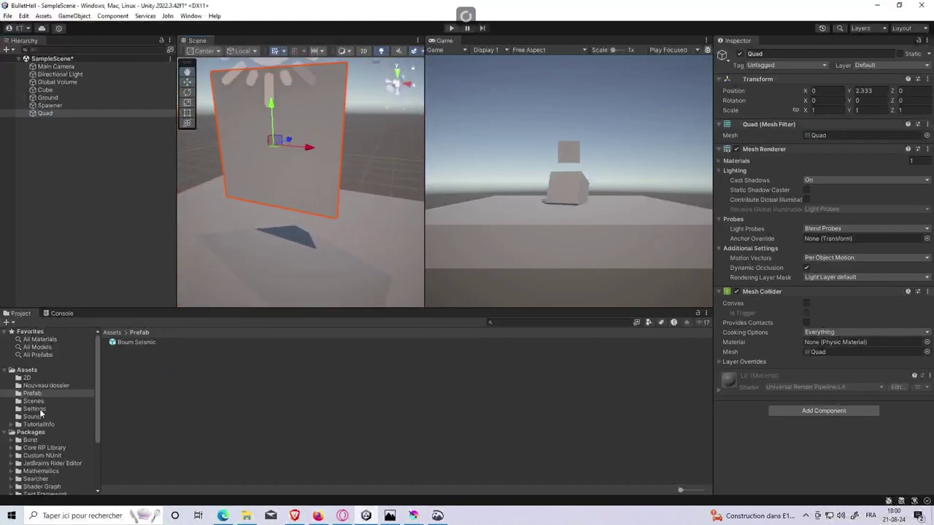
pyautogui.click(34, 370)
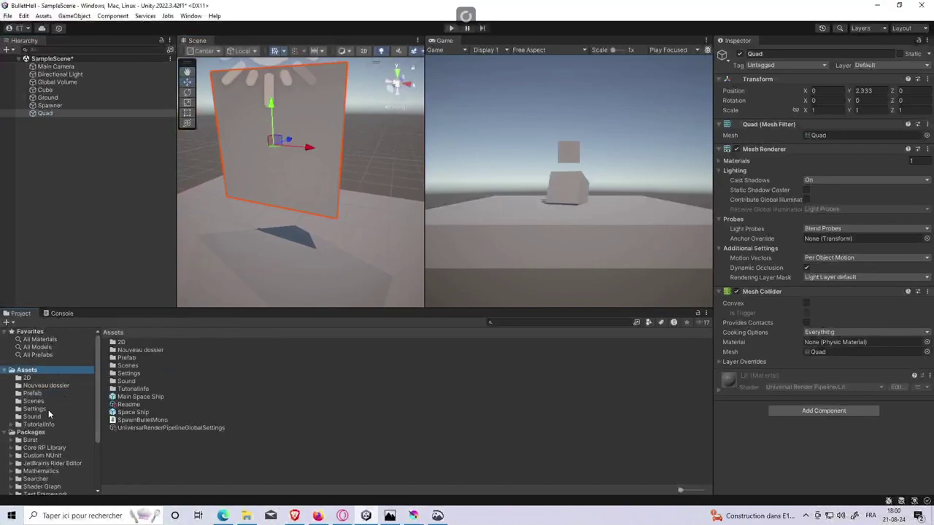
pyautogui.click(27, 378)
# Drop the RickSpaceShip texture onto the Quad and apply Alpha Is Transparency to it.
pyautogui.moveTo(137, 343)
pyautogui.mouseDown()
pyautogui.moveTo(302, 159)
pyautogui.moveTo(310, 173)
pyautogui.moveTo(264, 232)
pyautogui.moveTo(261, 225)
pyautogui.mouseUp()
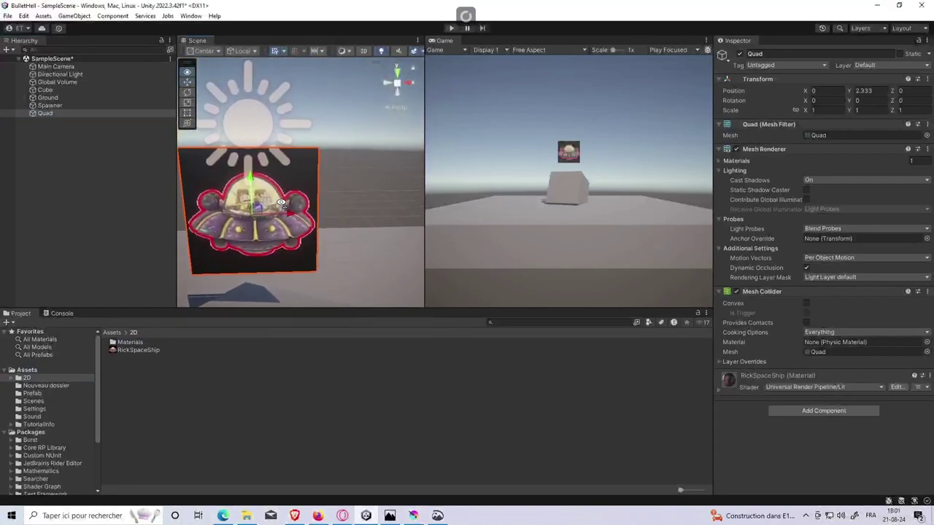
pyautogui.moveTo(261, 225); pyautogui.dragTo(184, 331)
pyautogui.click(204, 351)
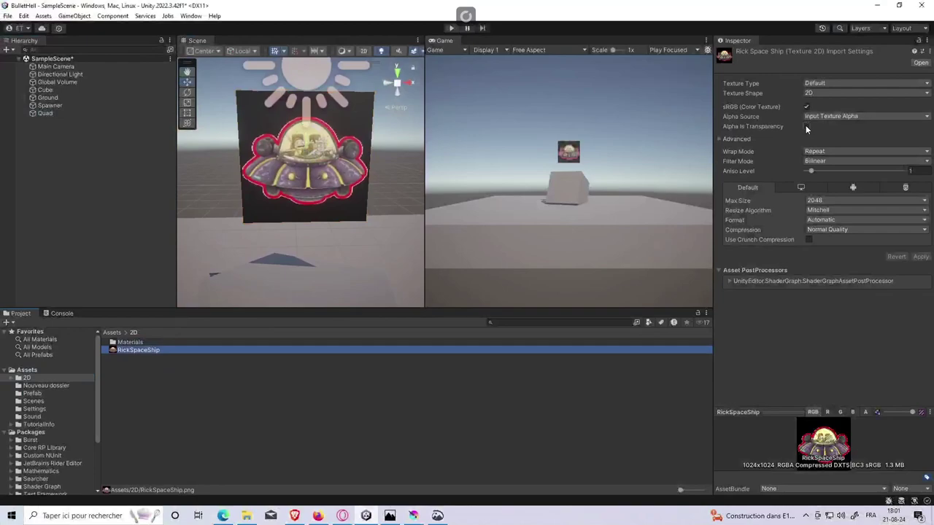
pyautogui.click(806, 126)
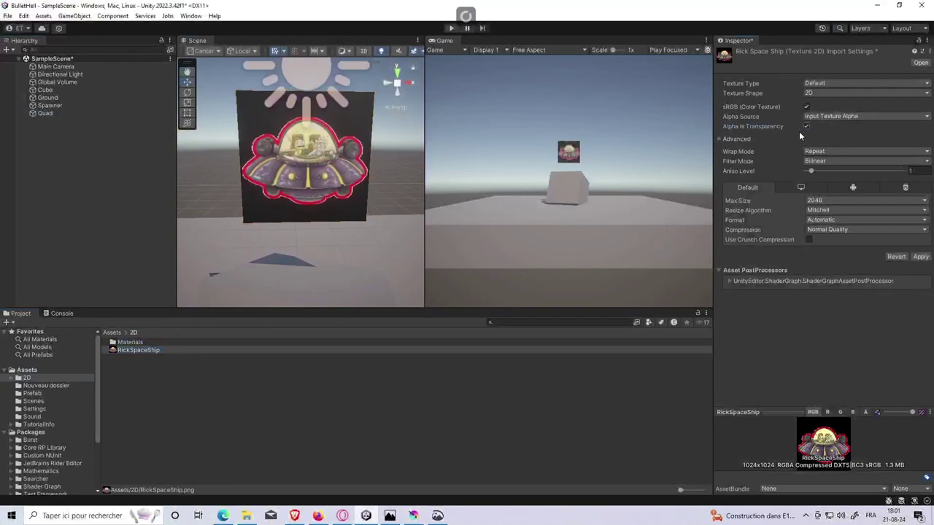
pyautogui.click(921, 257)
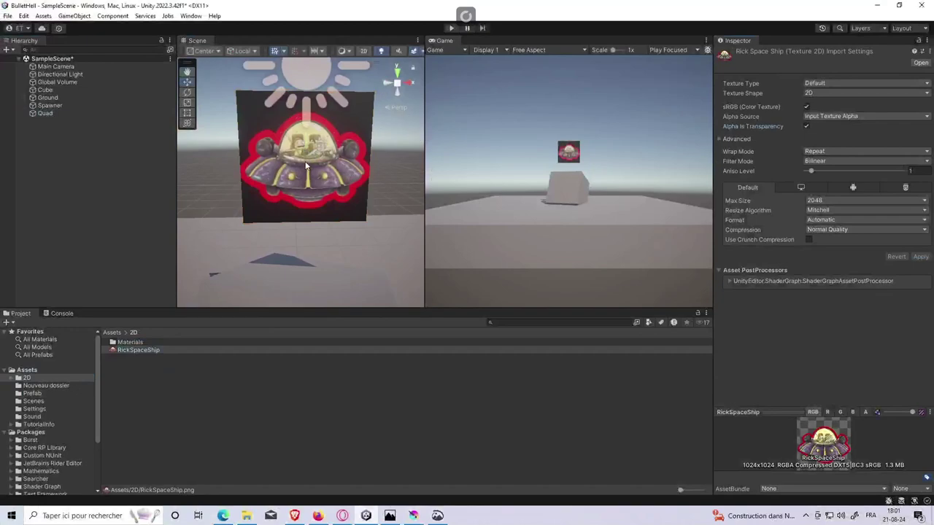
# Set the RickSpaceShip material's surface type to Transparent.
pyautogui.click(76, 113)
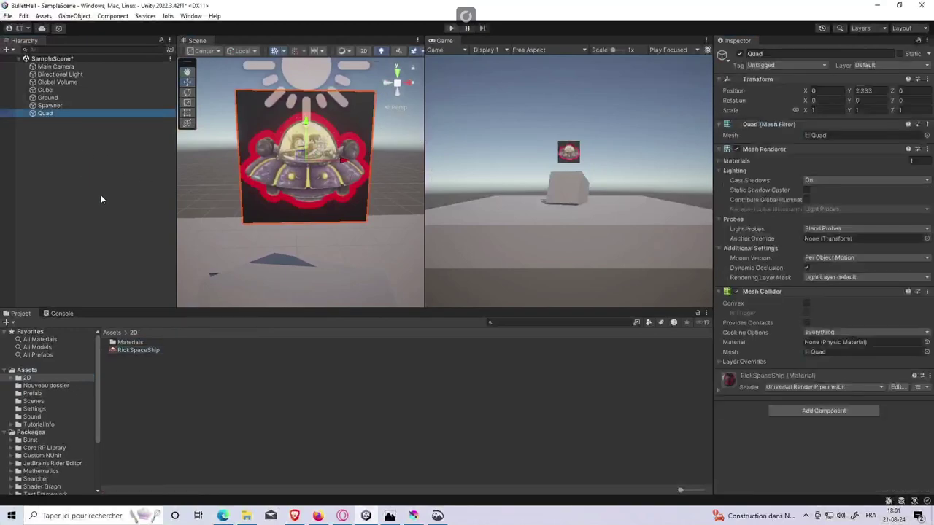
pyautogui.doubleClick(130, 342)
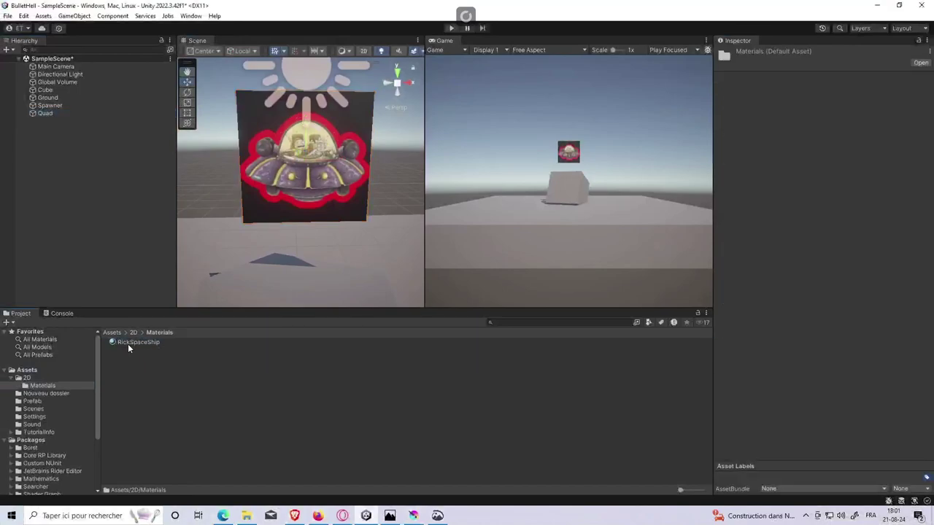
pyautogui.click(143, 343)
pyautogui.click(134, 333)
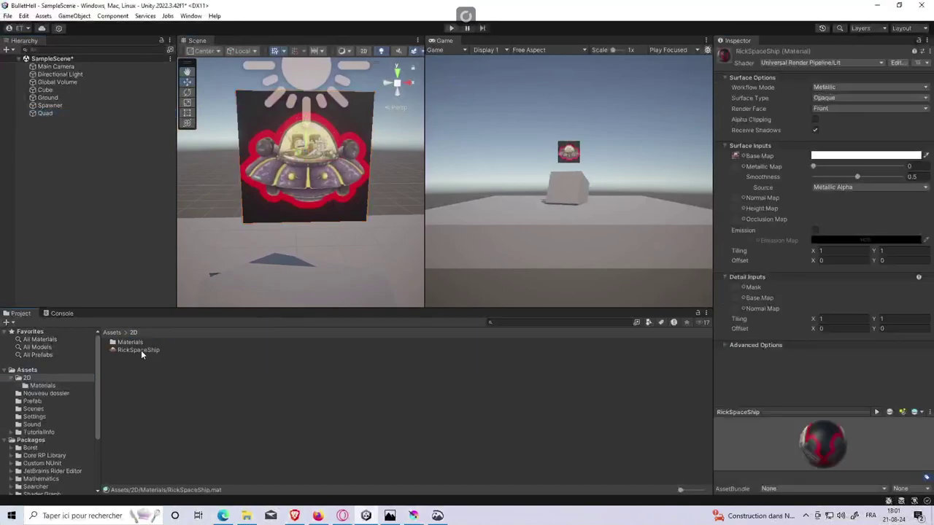
pyautogui.click(141, 350)
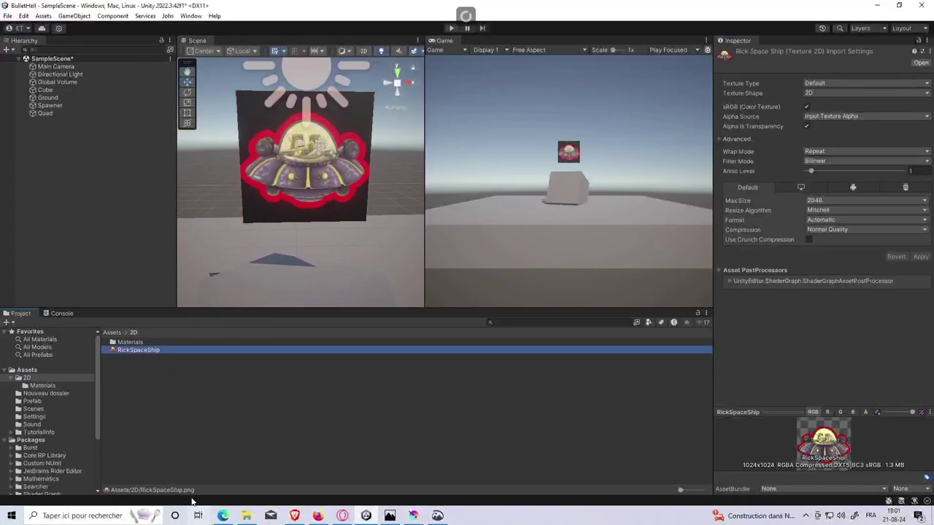
pyautogui.click(133, 343)
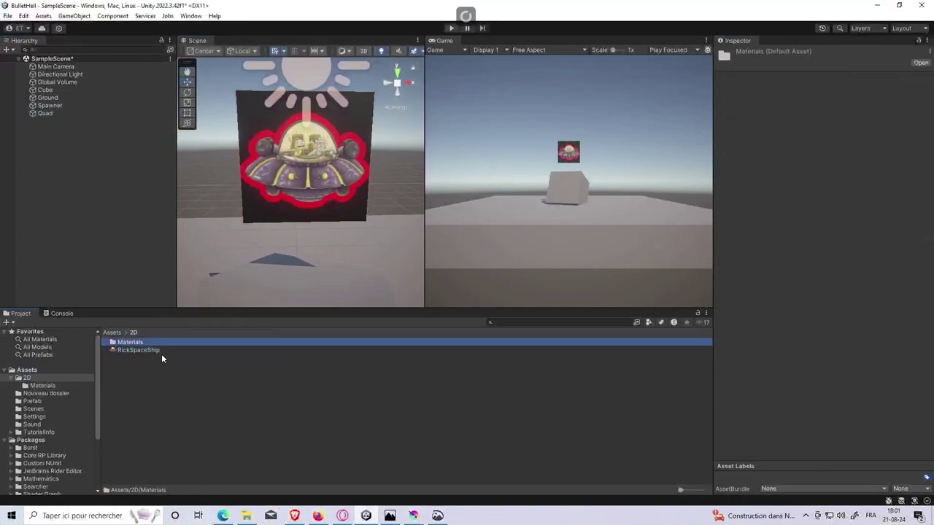
pyautogui.doubleClick(139, 341)
pyautogui.click(158, 343)
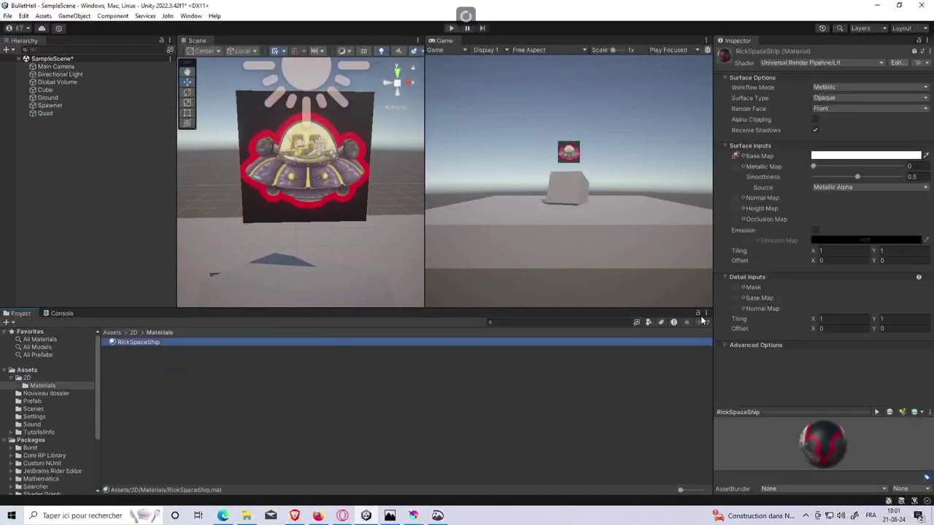
pyautogui.click(830, 102)
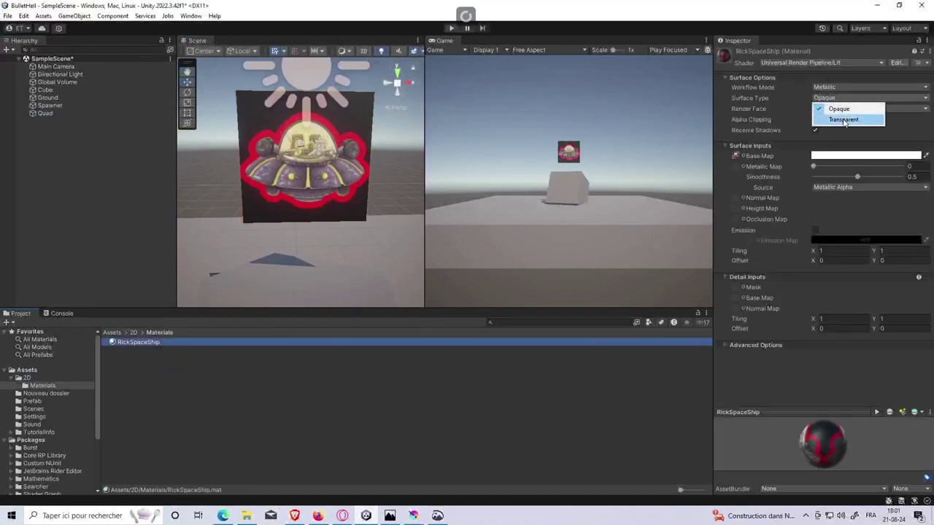
pyautogui.click(843, 119)
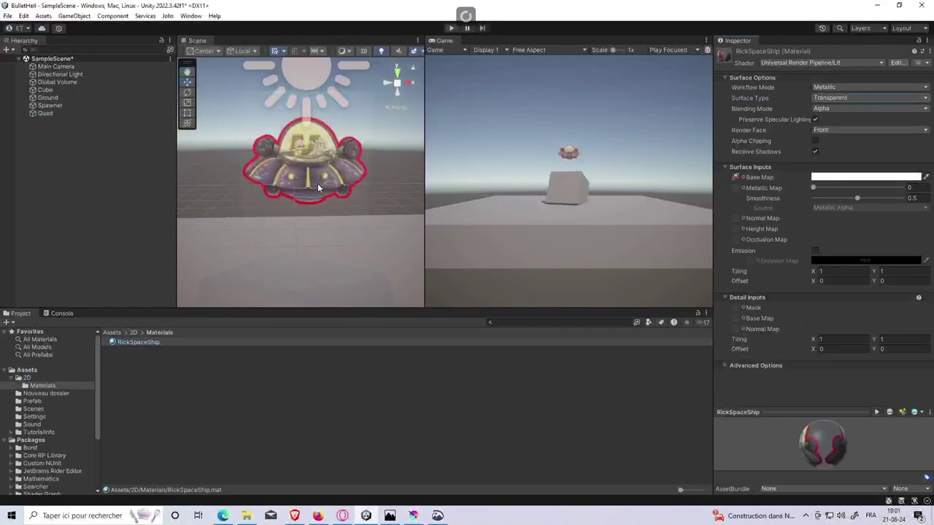
# Keep Alpha blending and enable alpha clipping at 0.5 on the RickSpaceShip material.
pyautogui.moveTo(360, 175); pyautogui.dragTo(289, 157)
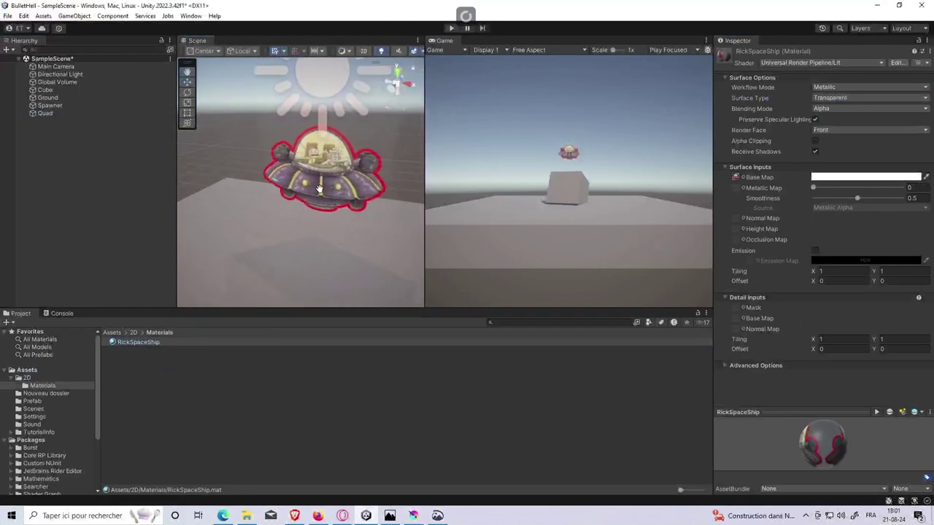
pyautogui.click(307, 134)
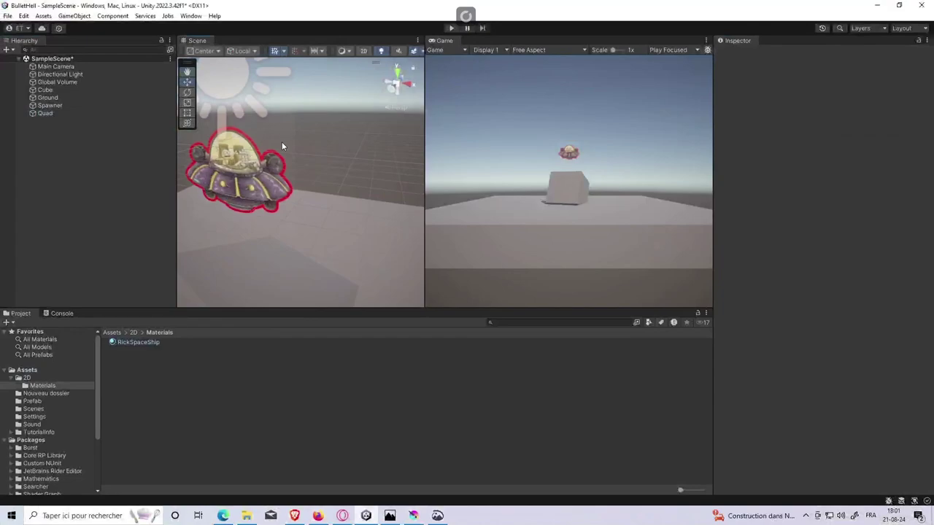
pyautogui.moveTo(282, 146); pyautogui.dragTo(327, 135)
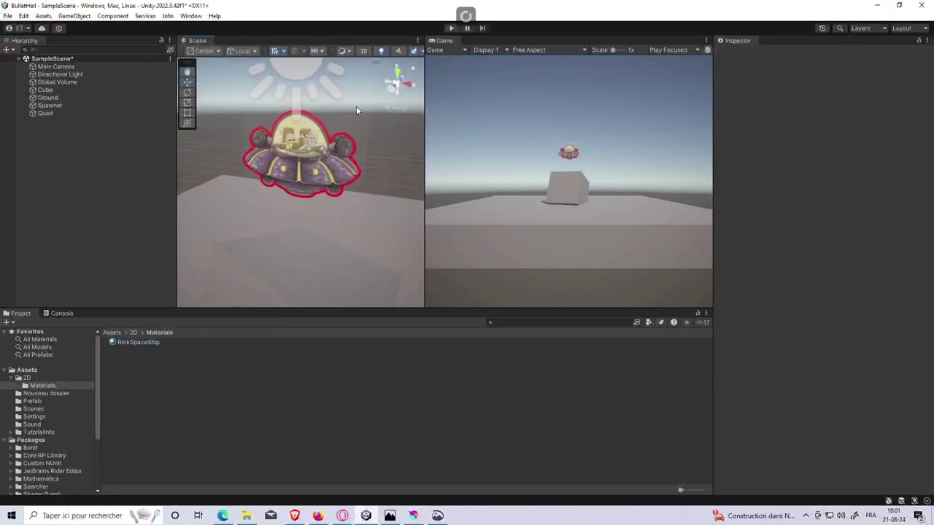
pyautogui.click(332, 155)
pyautogui.click(161, 344)
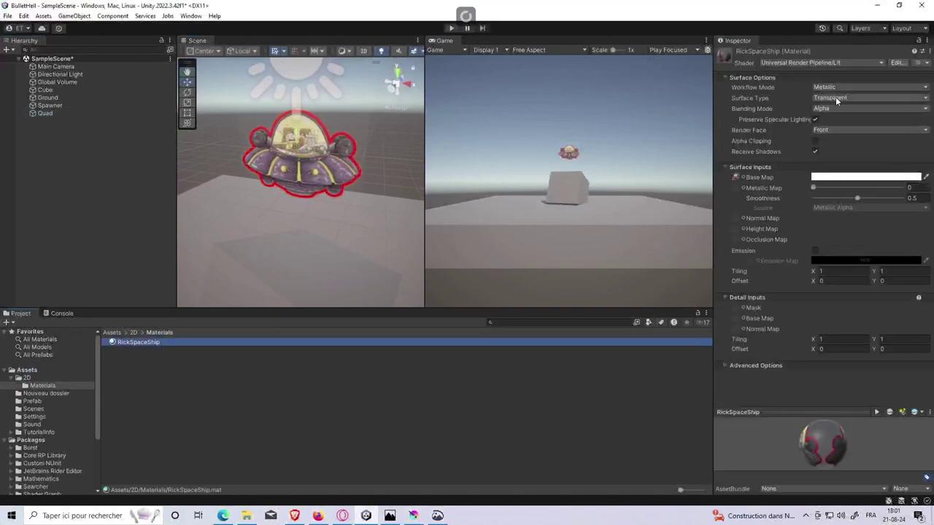
pyautogui.click(847, 108)
pyautogui.click(839, 117)
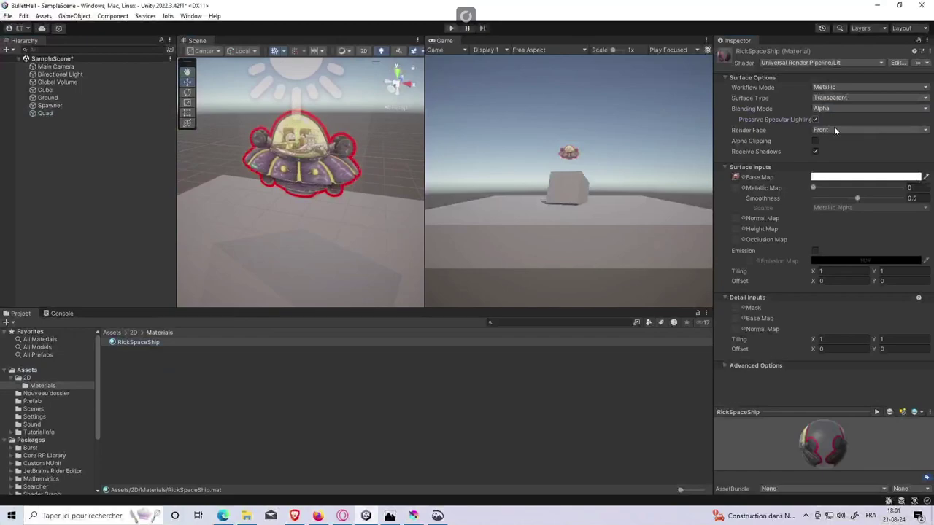
pyautogui.click(816, 141)
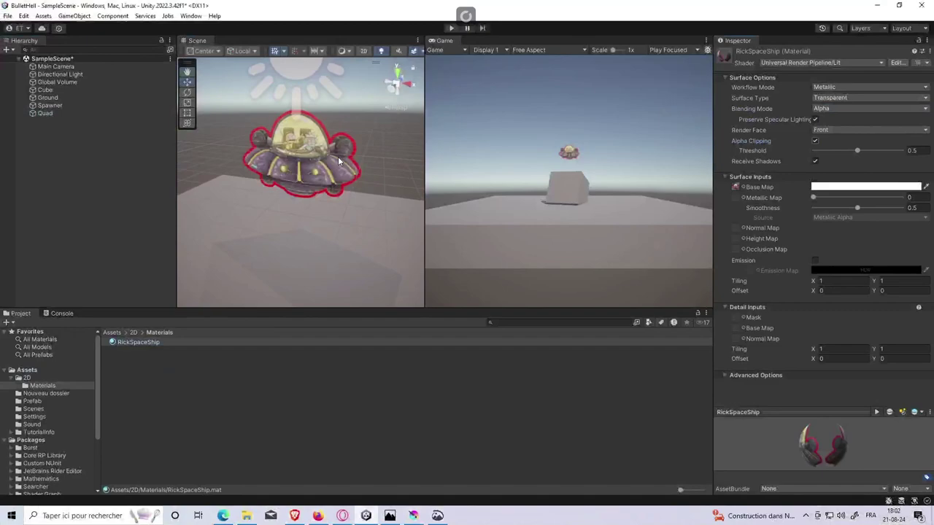
# Set the RickSpaceShip material's Render Face to Both.
pyautogui.scroll(3, 338, 161)
pyautogui.moveTo(358, 157)
pyautogui.mouseDown()
pyautogui.moveTo(302, 176)
pyautogui.moveTo(205, 150)
pyautogui.moveTo(288, 168)
pyautogui.mouseUp()
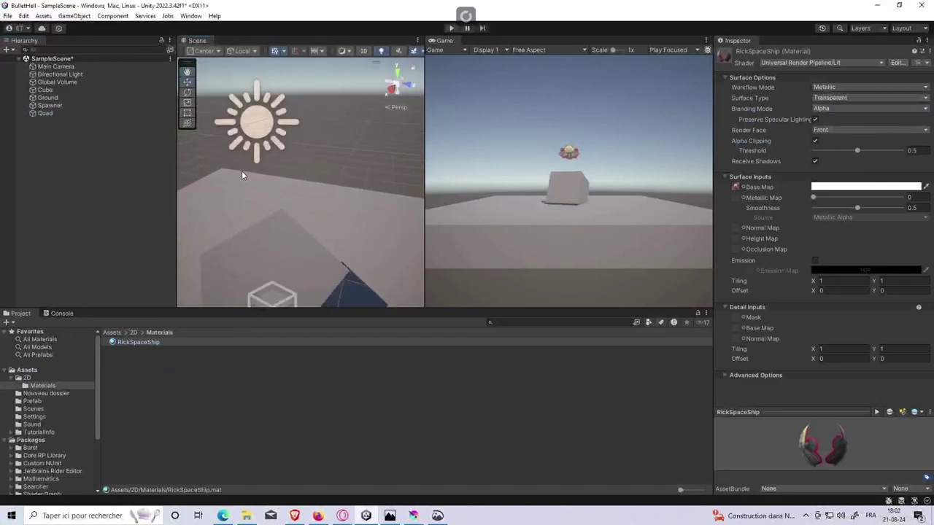
pyautogui.click(841, 131)
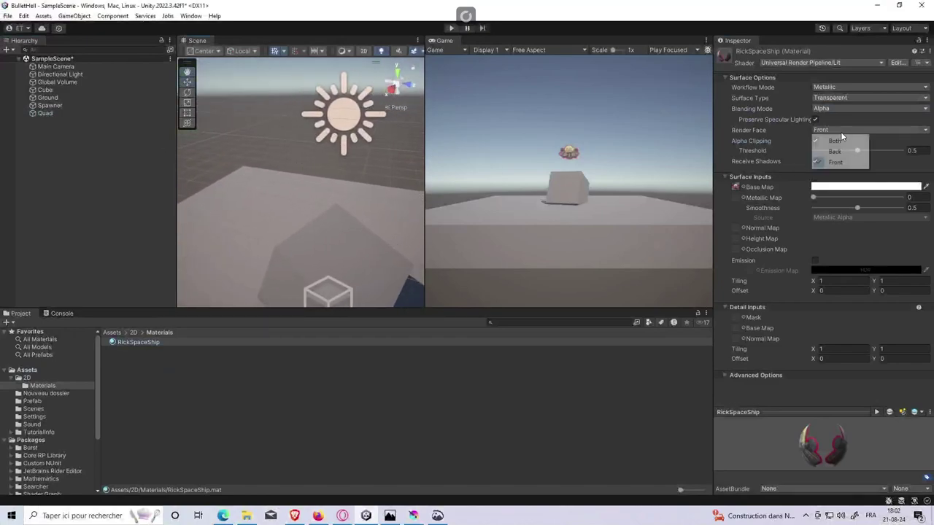
pyautogui.click(845, 142)
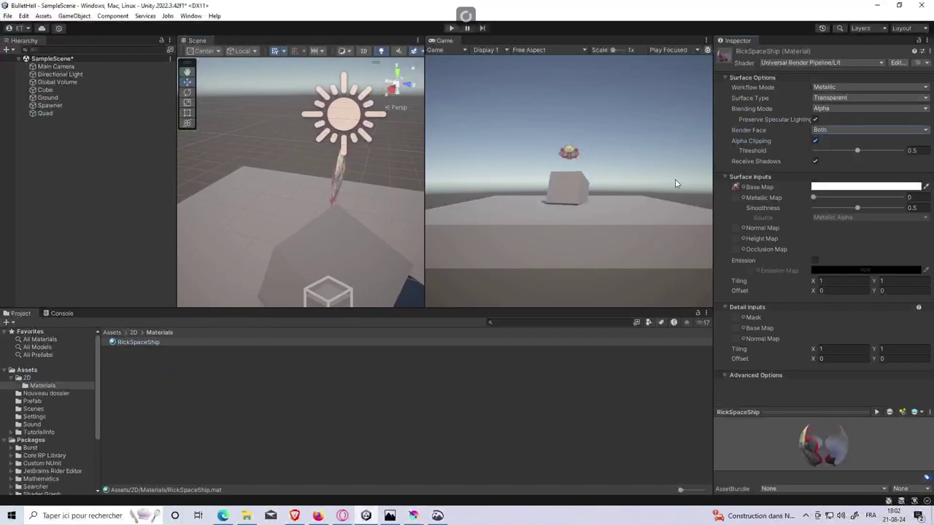
pyautogui.moveTo(393, 208)
pyautogui.mouseDown()
pyautogui.moveTo(308, 188)
pyautogui.moveTo(341, 179)
pyautogui.moveTo(279, 148)
pyautogui.moveTo(355, 168)
pyautogui.moveTo(377, 153)
pyautogui.moveTo(433, 157)
pyautogui.moveTo(291, 172)
pyautogui.moveTo(315, 174)
pyautogui.moveTo(264, 156)
pyautogui.moveTo(307, 155)
pyautogui.mouseUp()
# Select the Directional Light and frame it in the Scene view.
pyautogui.scroll(-1, 308, 155)
pyautogui.scroll(-1, 308, 155)
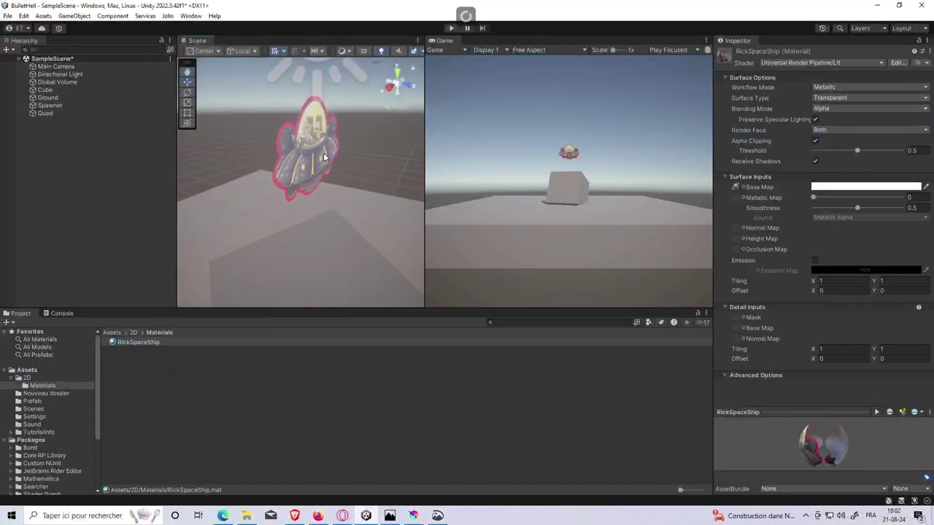
pyautogui.click(139, 73)
pyautogui.press('f')
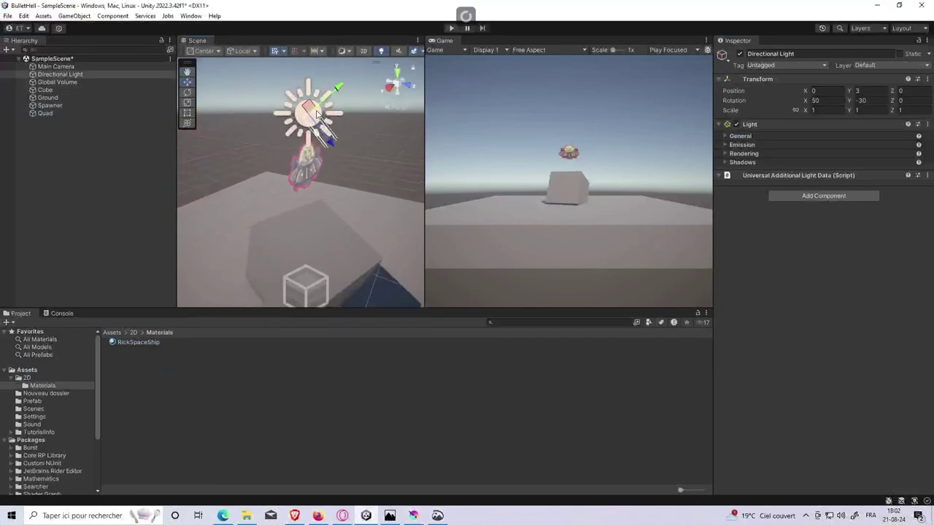
# Try rotating the Directional Light, then undo the rotation.
pyautogui.moveTo(316, 119)
pyautogui.mouseDown()
pyautogui.moveTo(433, 162)
pyautogui.moveTo(262, 65)
pyautogui.moveTo(441, 189)
pyautogui.moveTo(226, 79)
pyautogui.moveTo(396, 170)
pyautogui.mouseUp()
pyautogui.hotkey('ctrl', 'z')
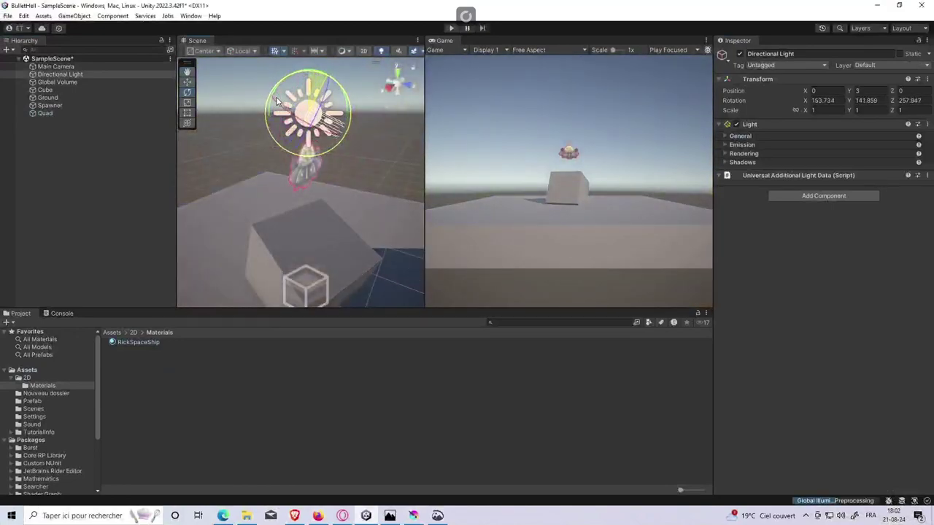
pyautogui.hotkey('ctrl', 'z')
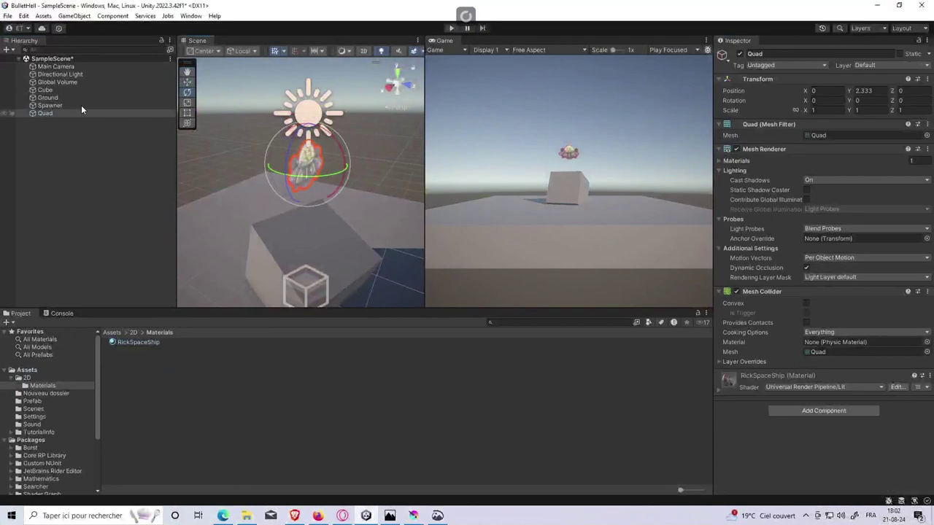
# Select the Quad's RickSpaceShip material and bring up its Shader list.
pyautogui.click(78, 106)
pyautogui.click(65, 114)
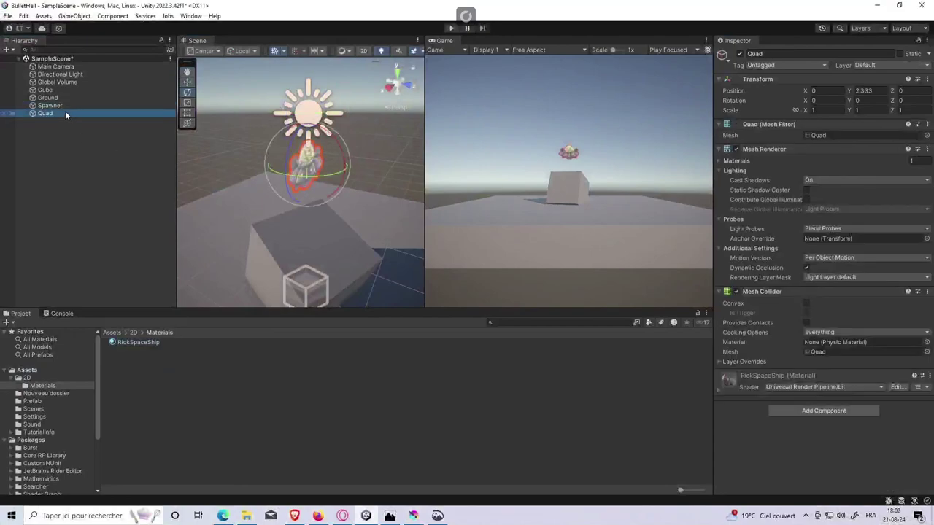
pyautogui.click(156, 344)
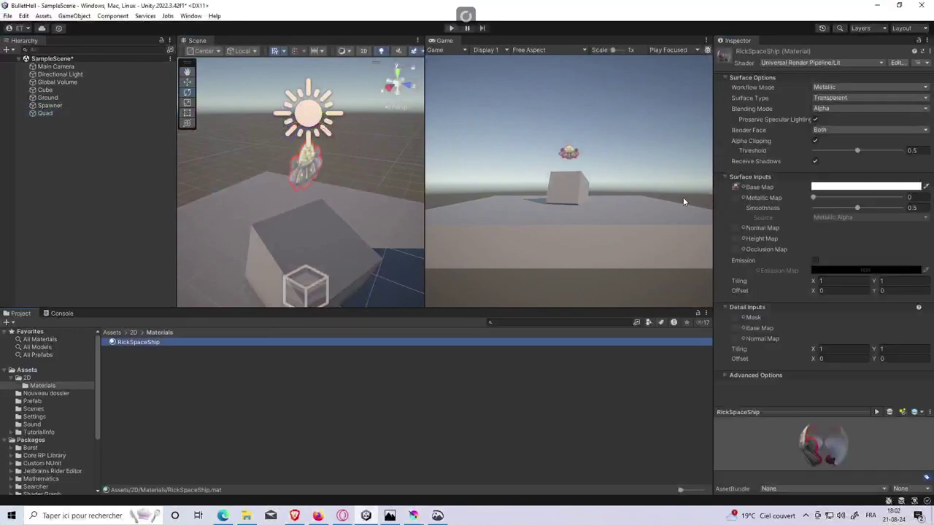
pyautogui.click(839, 61)
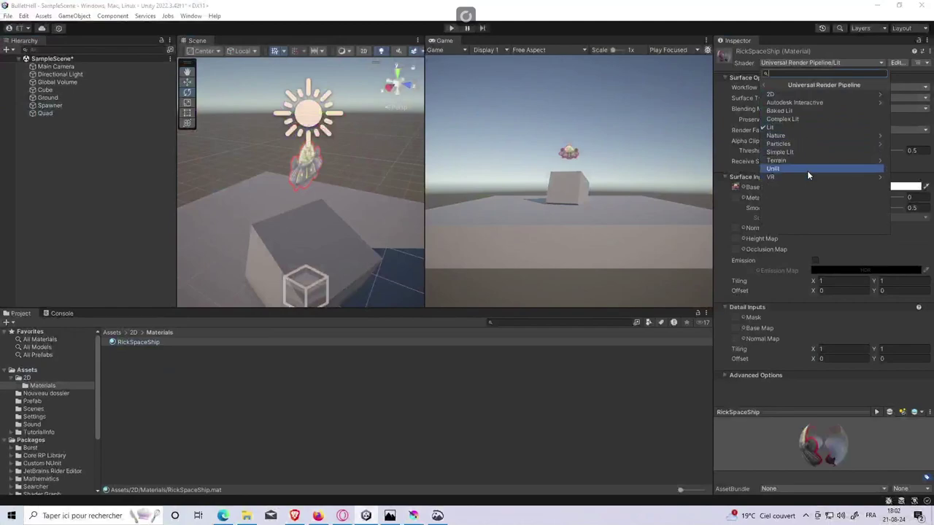
# Switch the RickSpaceShip material to the Universal Render Pipeline Unlit shader.
pyautogui.click(770, 169)
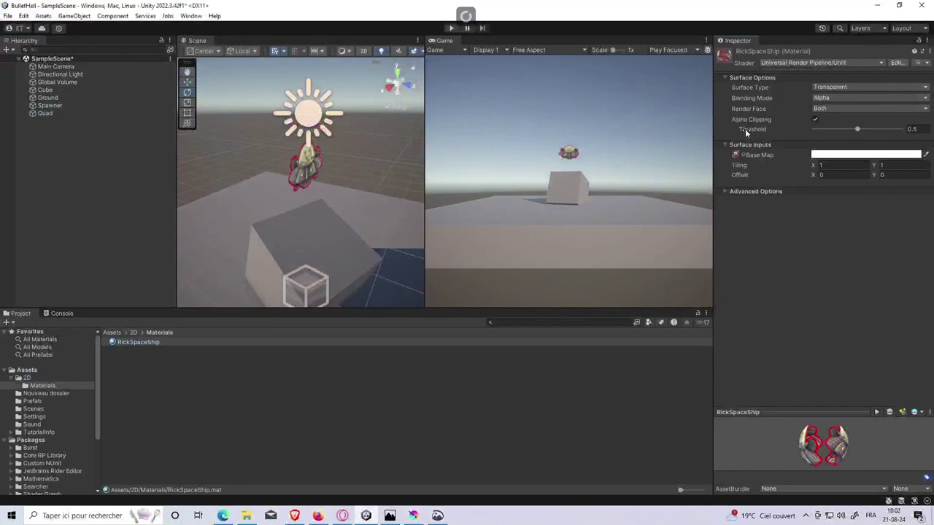
pyautogui.press('f')
pyautogui.moveTo(373, 135)
pyautogui.mouseDown()
pyautogui.moveTo(306, 153)
pyautogui.moveTo(360, 151)
pyautogui.moveTo(321, 169)
pyautogui.moveTo(408, 194)
pyautogui.moveTo(275, 175)
pyautogui.moveTo(325, 152)
pyautogui.mouseUp()
# Rotate the ship quad with the transform gizmos so it faces the view.
pyautogui.click(321, 169)
pyautogui.press('w')
pyautogui.press('e')
pyautogui.press('r')
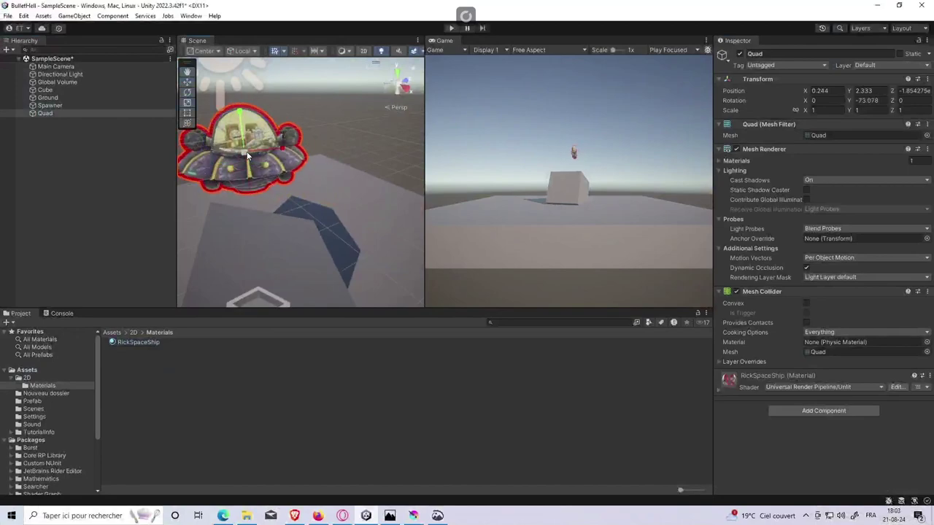
pyautogui.moveTo(251, 151)
pyautogui.mouseDown()
pyautogui.moveTo(238, 151)
pyautogui.moveTo(267, 157)
pyautogui.mouseUp()
pyautogui.hotkey('alt', 'Tab')
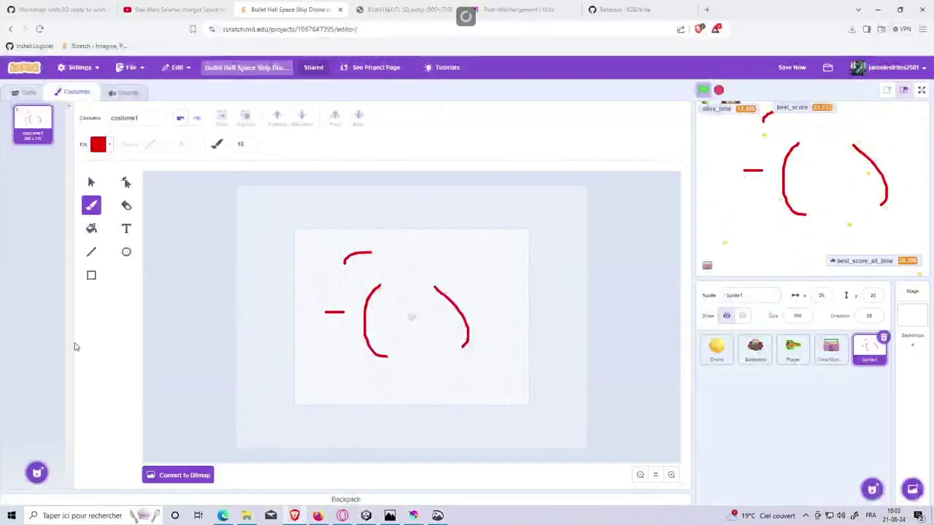
pyautogui.moveTo(37, 473)
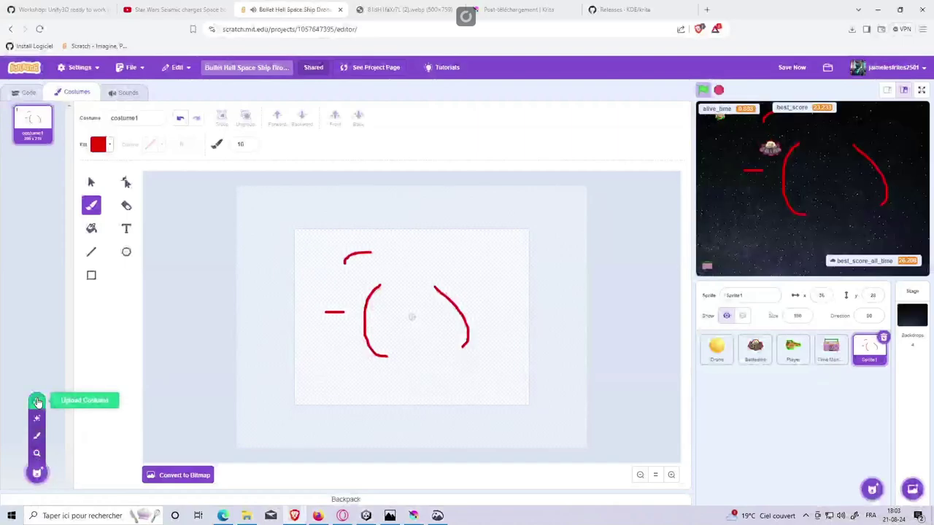
pyautogui.click(38, 400)
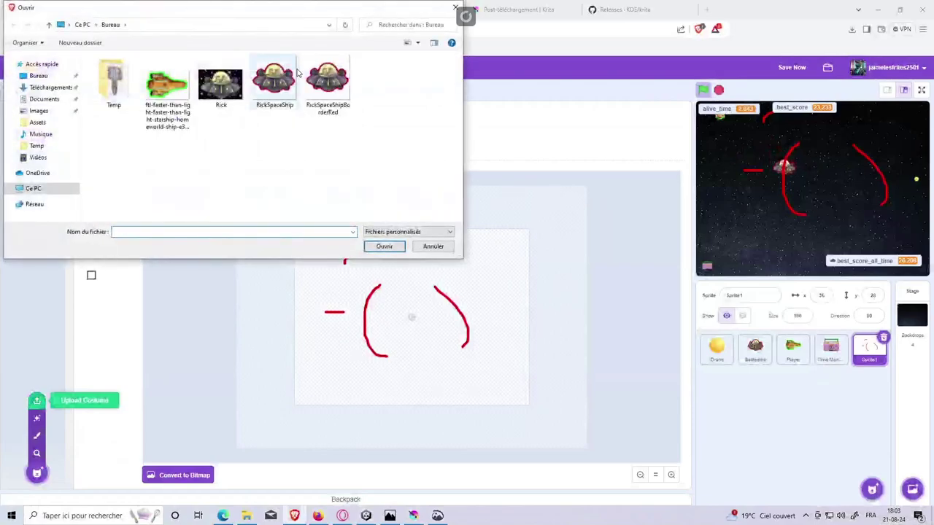
pyautogui.click(276, 80)
pyautogui.click(383, 246)
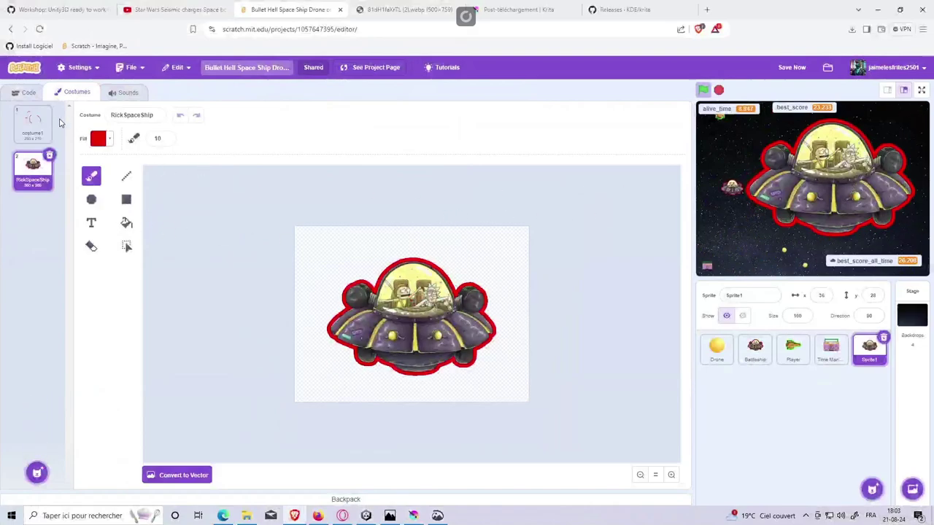
pyautogui.click(33, 123)
pyautogui.click(33, 169)
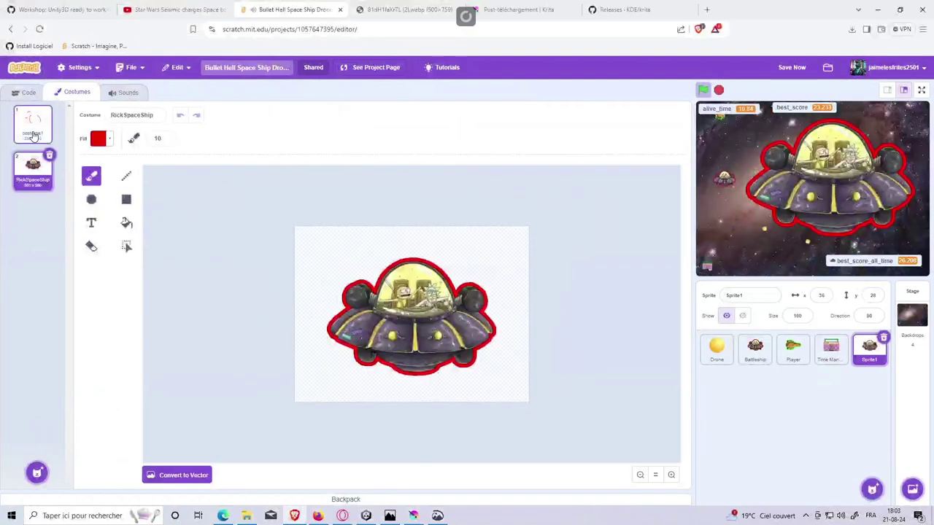
pyautogui.click(33, 135)
pyautogui.click(40, 174)
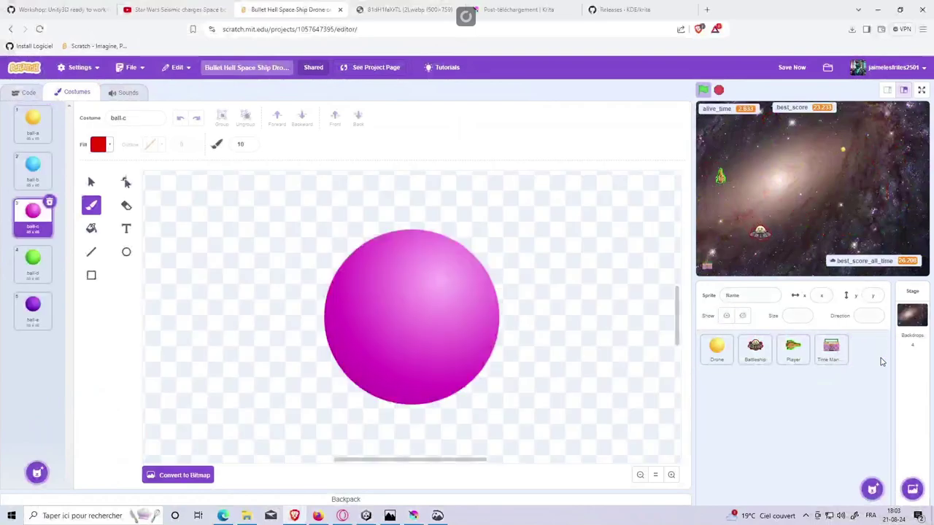
# Show the Drone sprite's costumes, then the Player sprite's four costumes with the NoMoving ship.
pyautogui.click(716, 349)
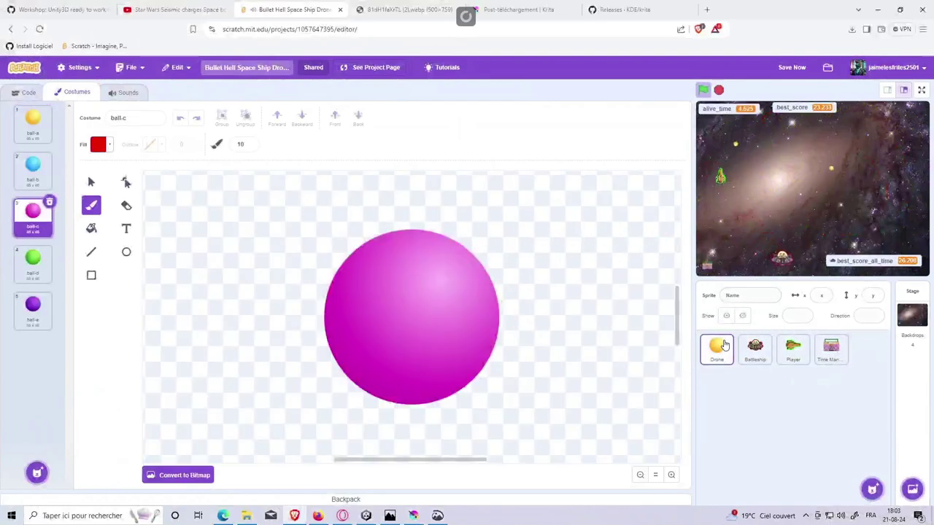
pyautogui.click(794, 349)
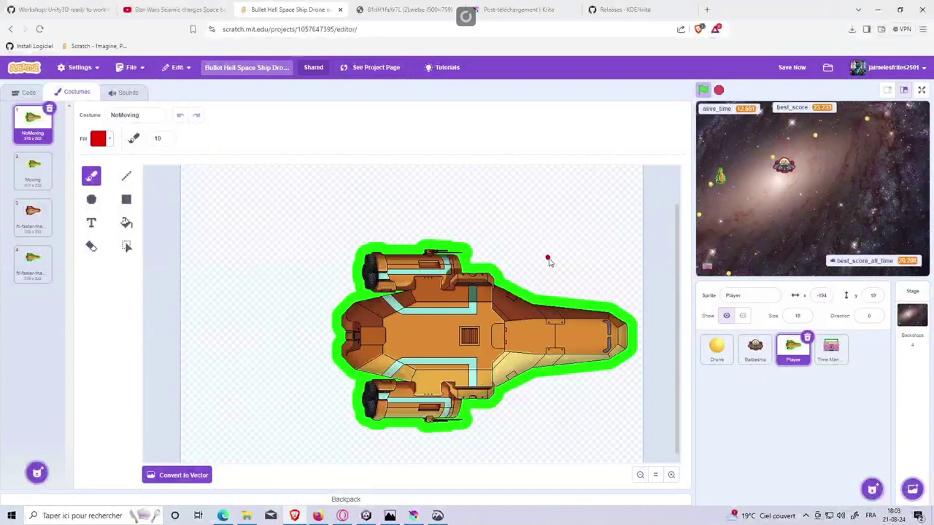
# Switch back to Krita showing the red-outlined RickSpaceShip.png.
pyautogui.hotkey('alt', 'Tab')
pyautogui.press('Tab')
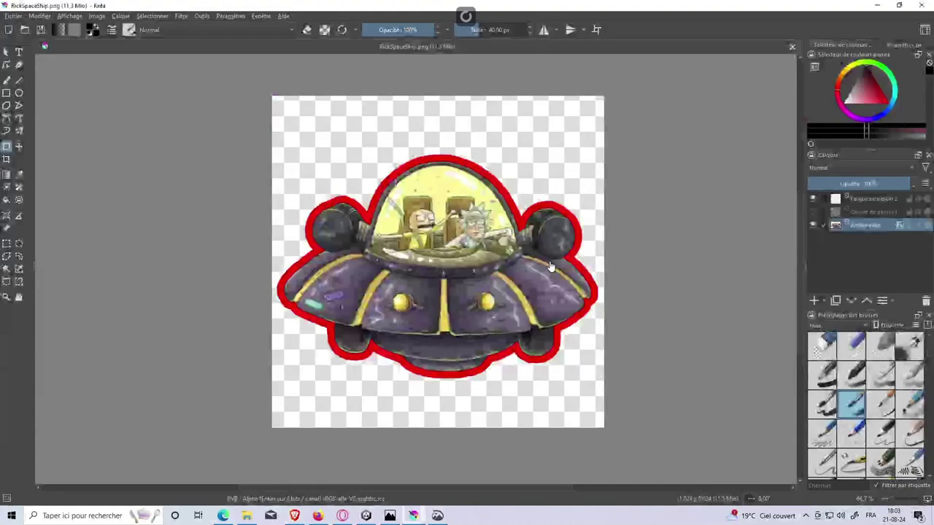